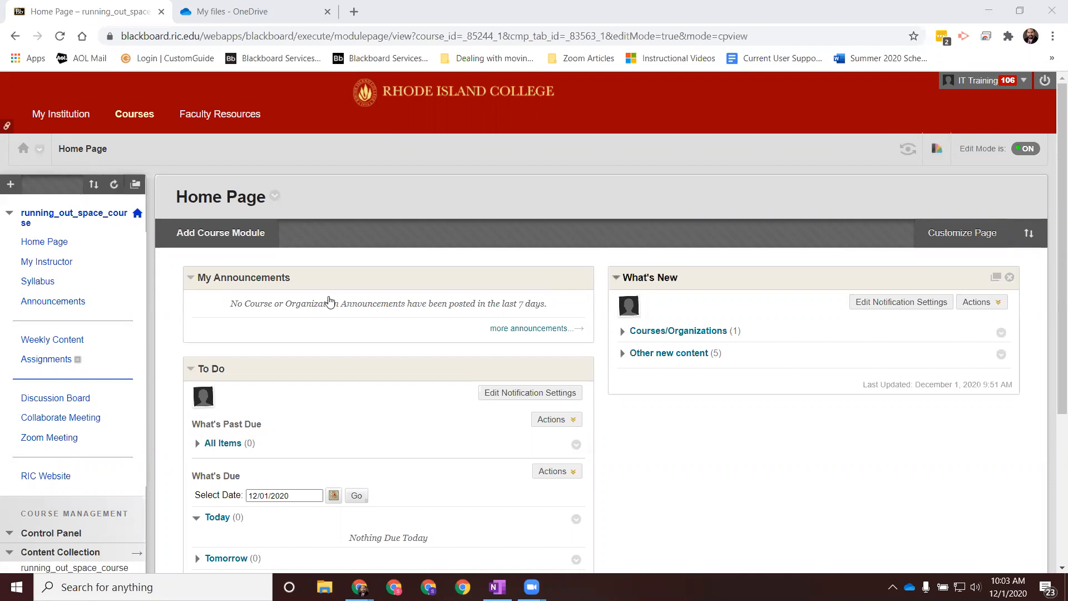
Step: Open the running_out_space_course folder in the course's Content Collection
scroll(114, 277, down, 4)
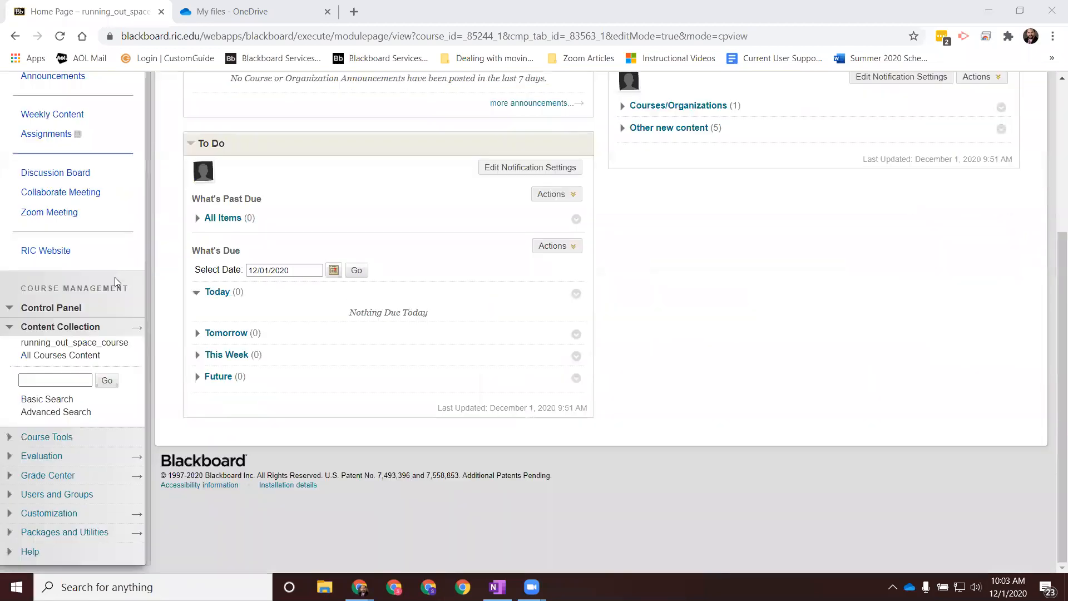
click(88, 343)
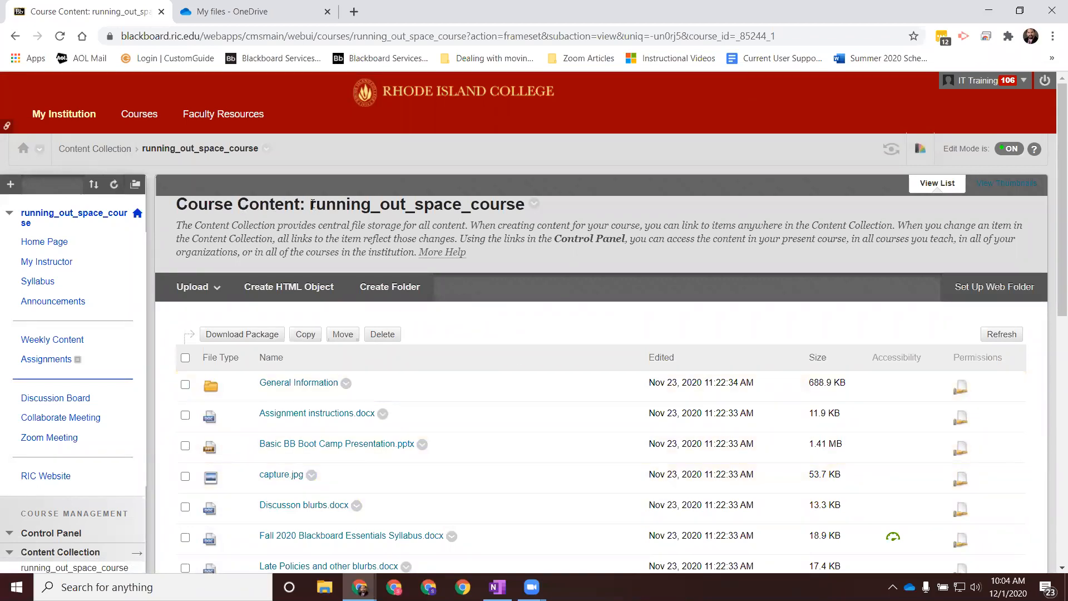
drag(310, 206, 525, 207)
click(469, 219)
drag(313, 208, 509, 206)
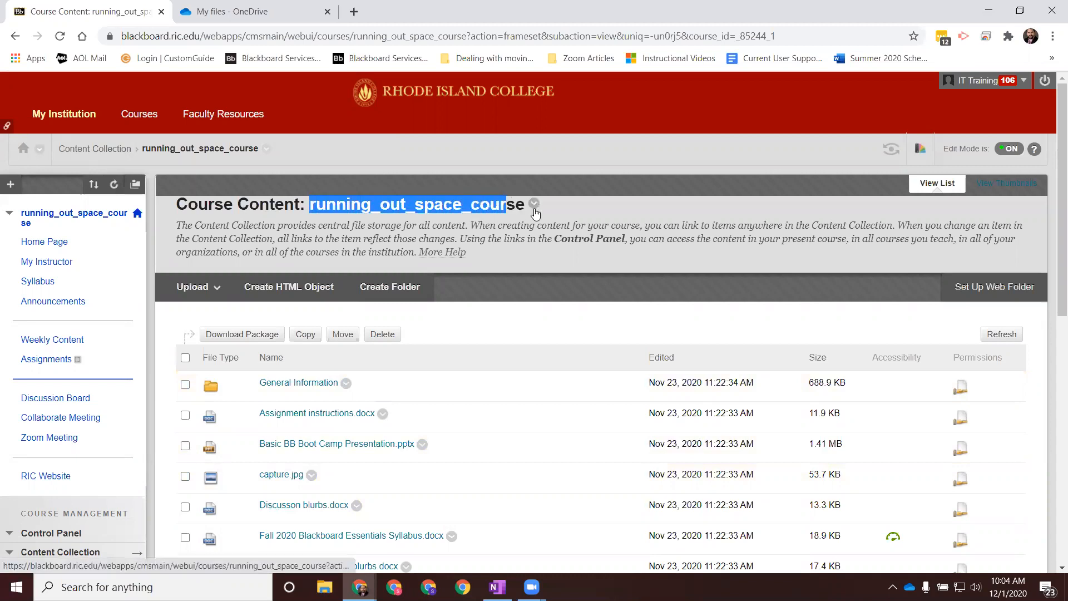
Step: Open the edit settings of the running_out_space_course folder and go to its Quota Information section
click(534, 206)
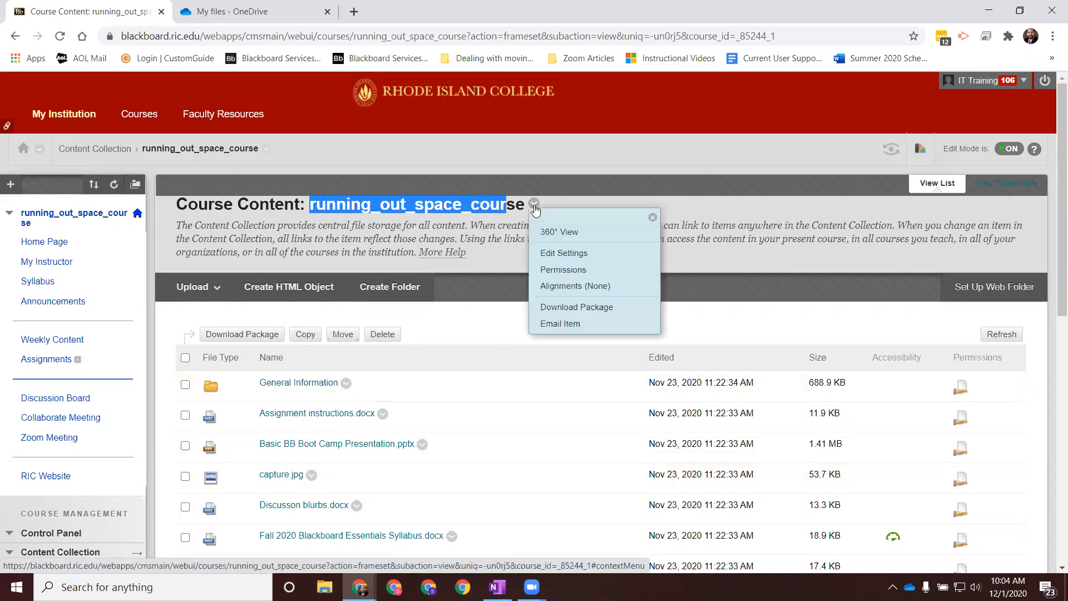
click(559, 255)
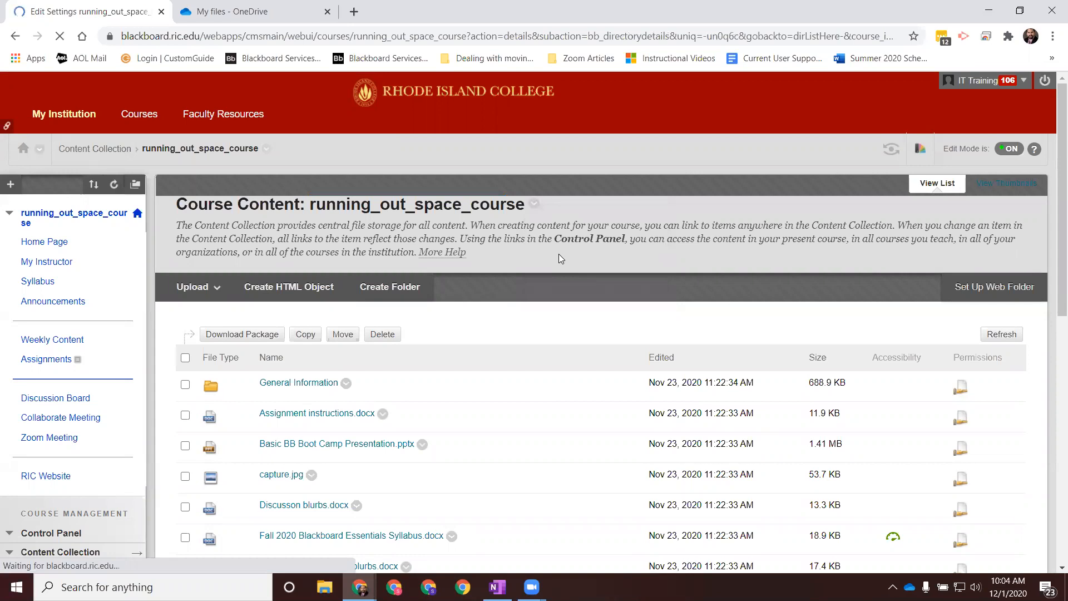
scroll(559, 254, down, 8)
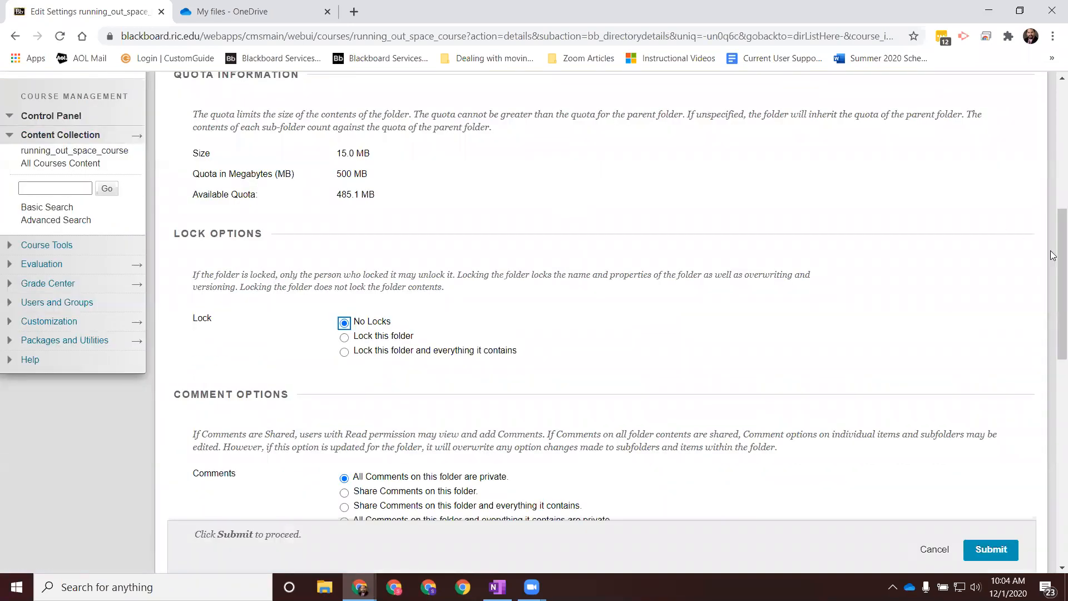
scroll(534, 296, up, 5)
scroll(374, 408, up, 2)
scroll(374, 408, down, 2)
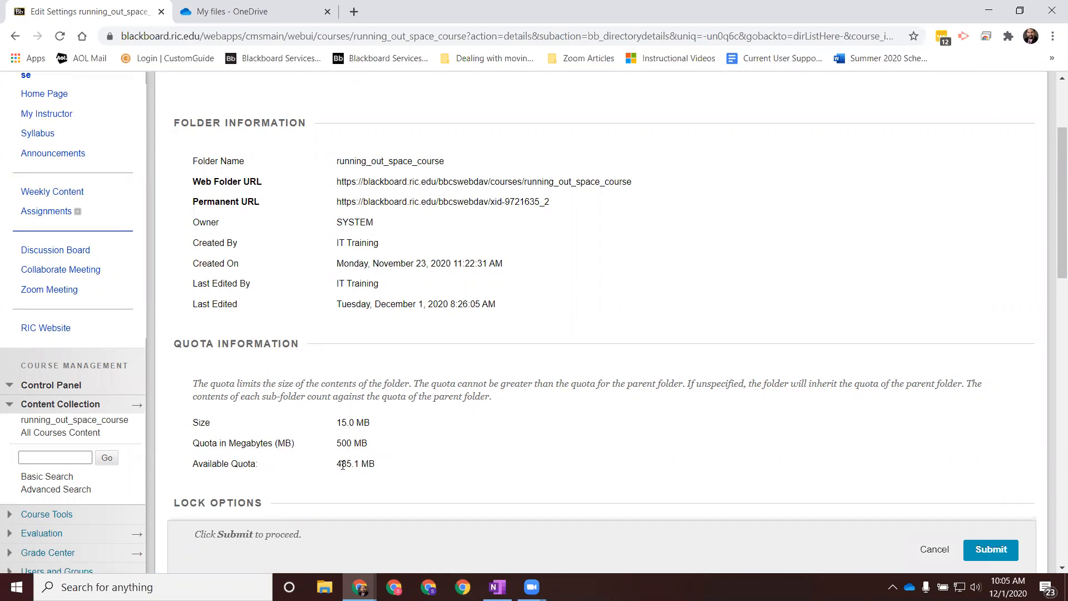
Step: Examine the folder's available quota, total quota in megabytes and current size
drag(338, 466, 367, 467)
click(372, 446)
drag(372, 444, 336, 444)
click(306, 424)
drag(371, 425, 336, 425)
drag(375, 460, 334, 465)
scroll(675, 457, up, 3)
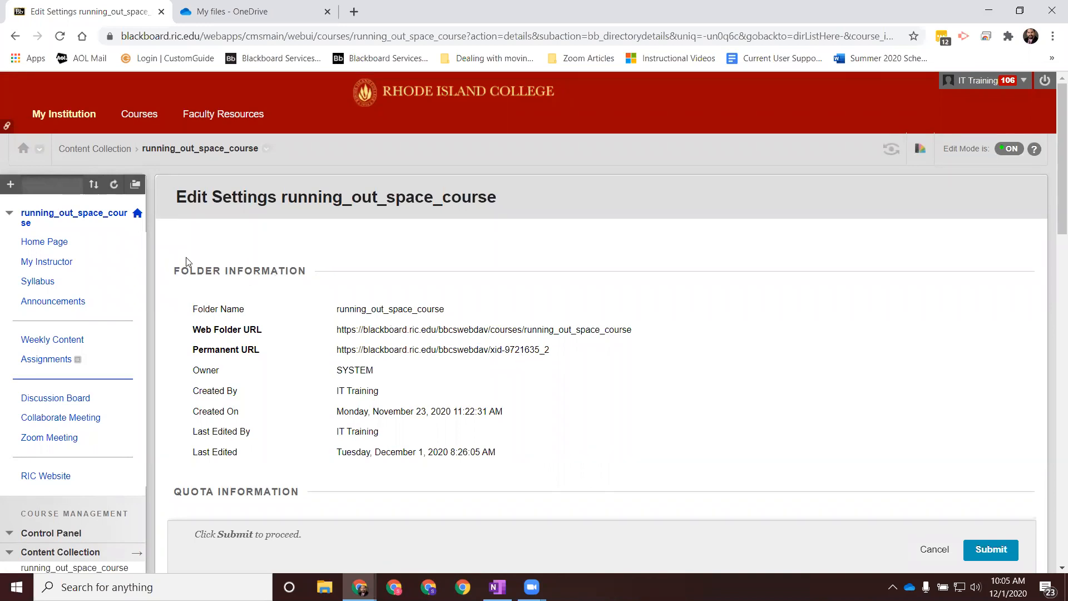
Step: Return to the course content list, then reopen the folder's settings to review the quota information and leave without changes
scroll(186, 258, down, 5)
click(59, 220)
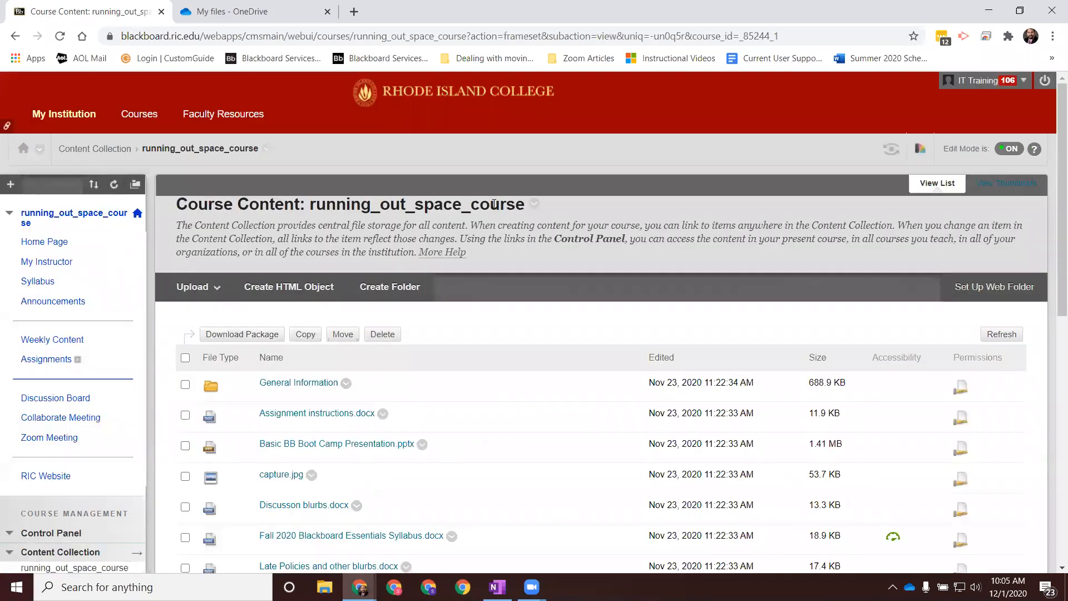
click(535, 205)
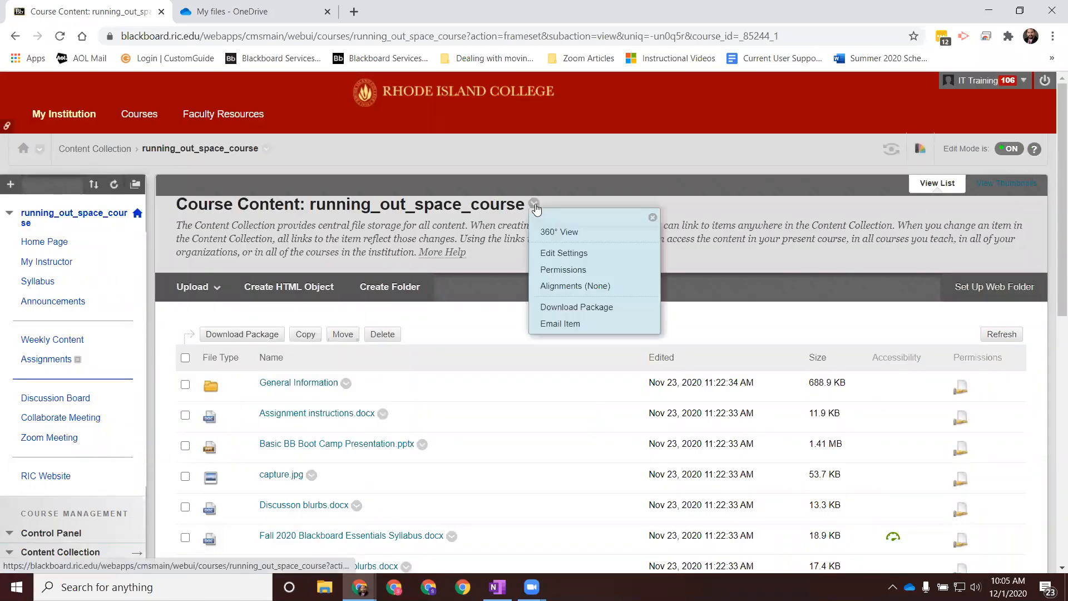
click(568, 253)
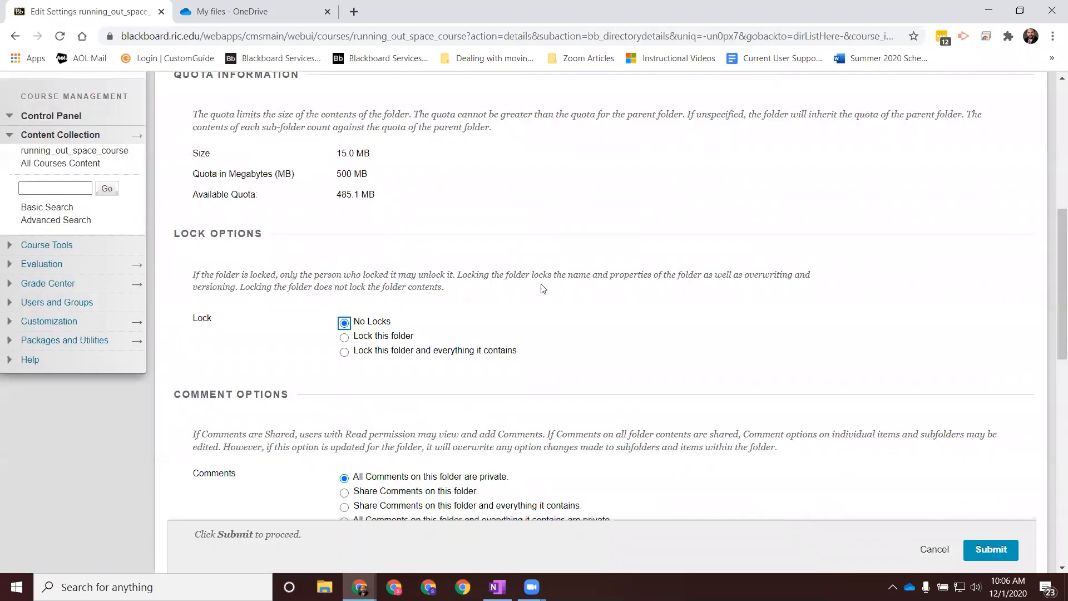
scroll(370, 335, up, 5)
drag(1059, 248, 1053, 298)
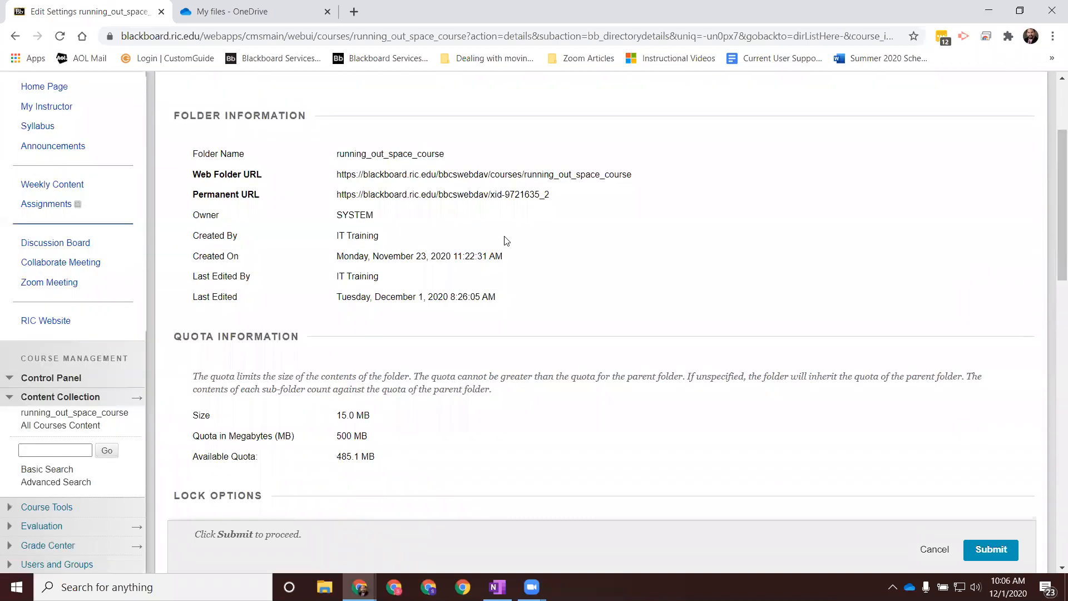
click(938, 553)
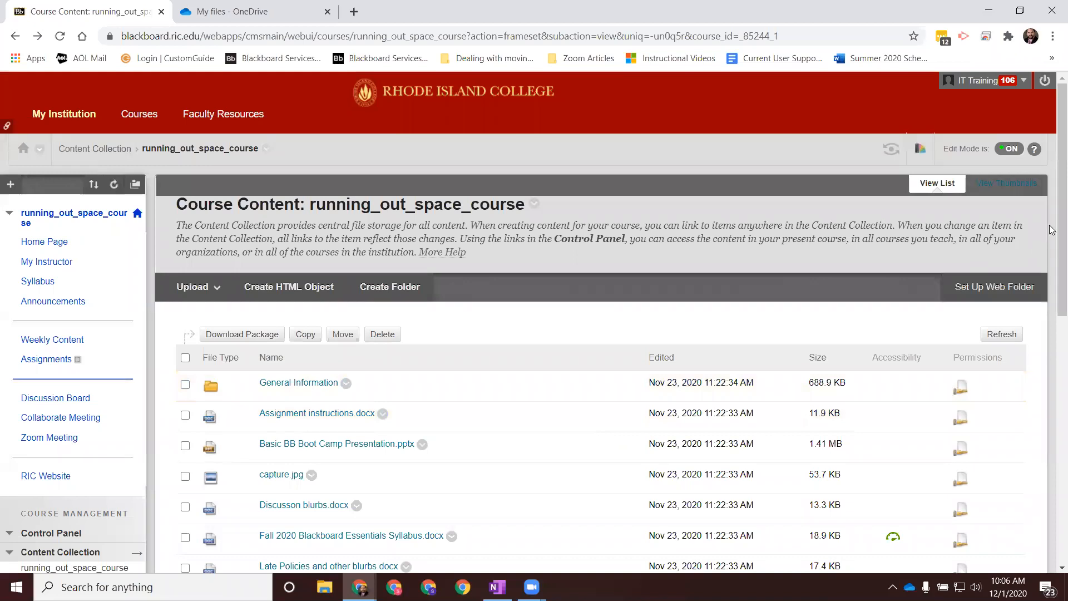
Step: Permanently delete the Week 10 Lecture Presentation.pptx file from the course content list
scroll(1052, 245, down, 3)
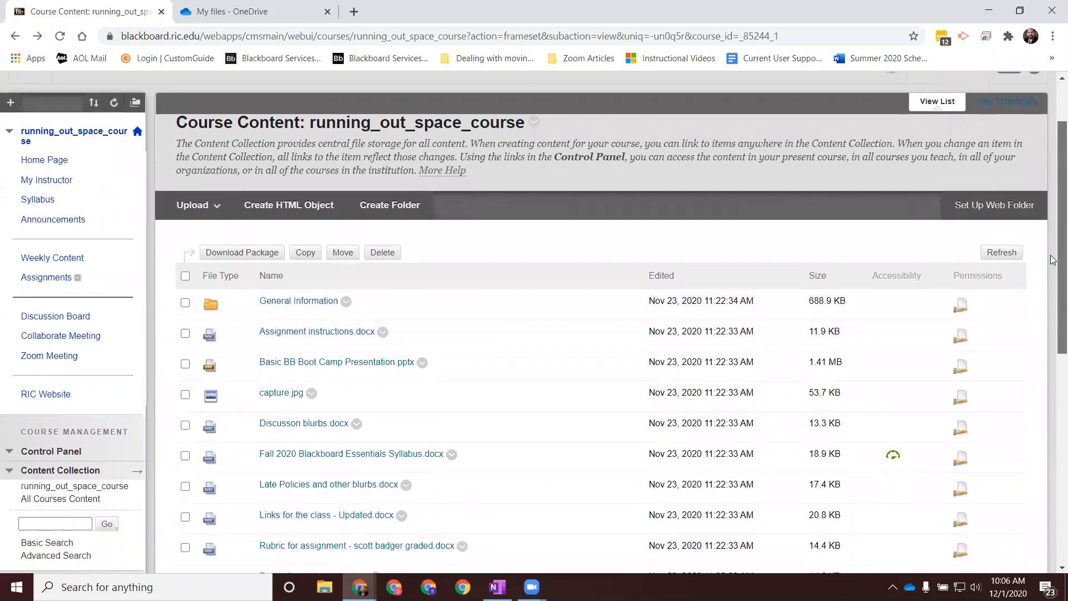
scroll(1054, 260, down, 1)
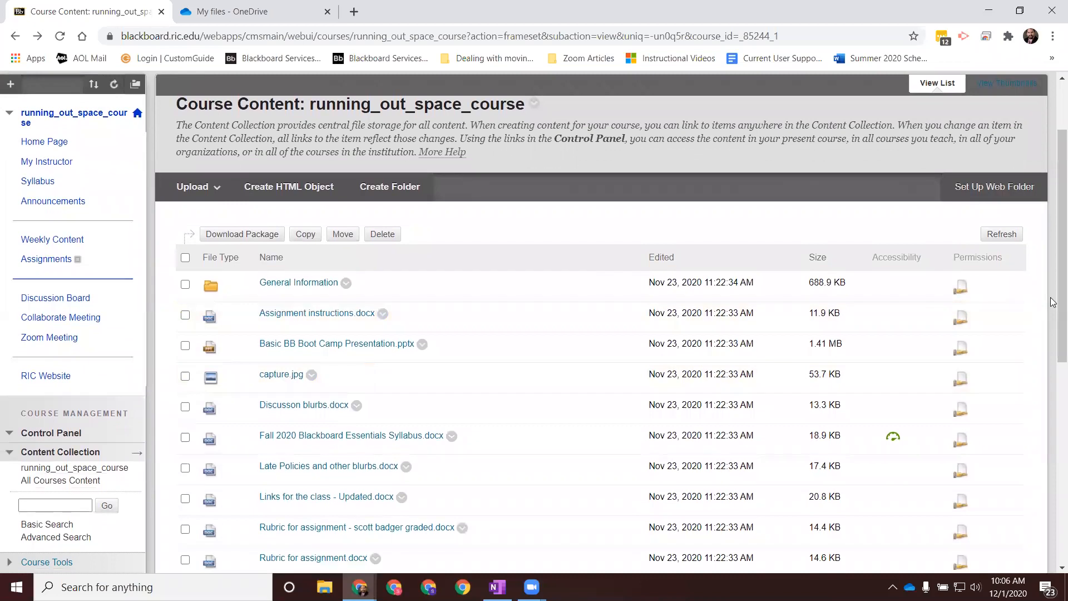
scroll(1053, 300, down, 3)
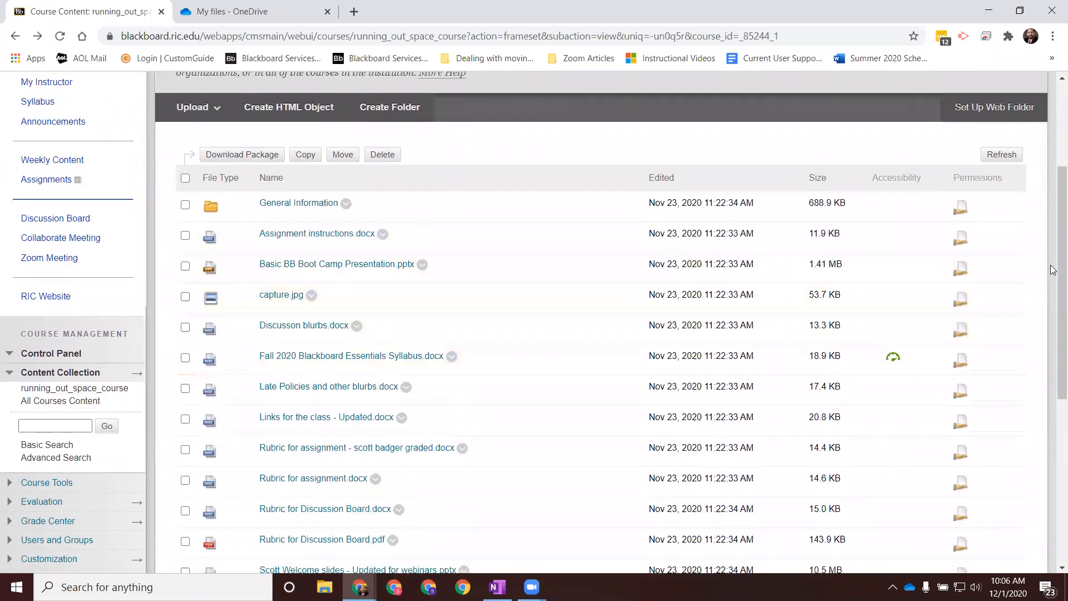
scroll(1053, 281, down, 5)
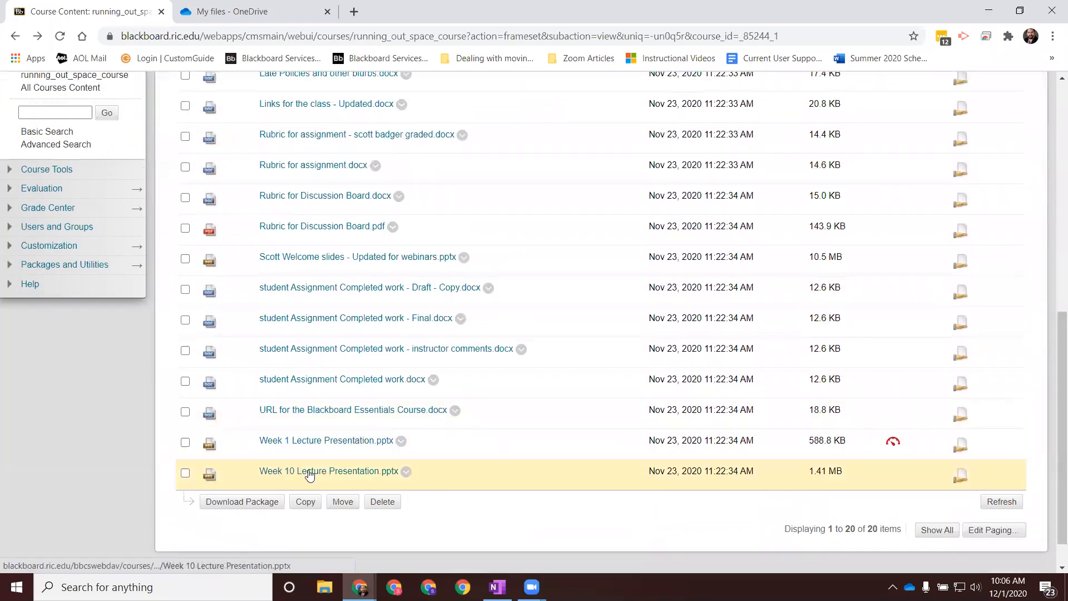
click(185, 473)
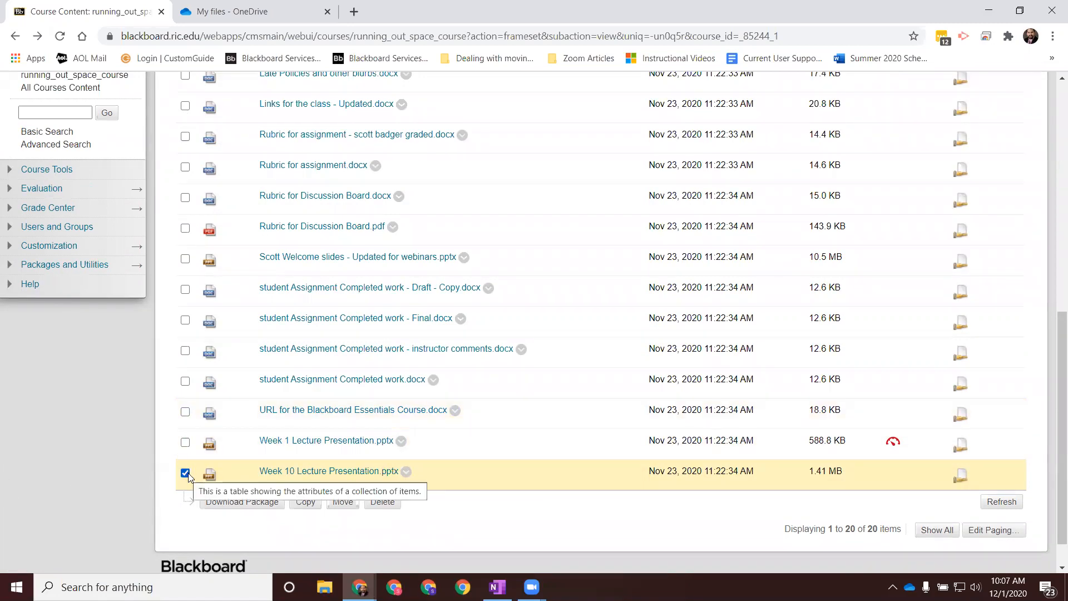
click(383, 502)
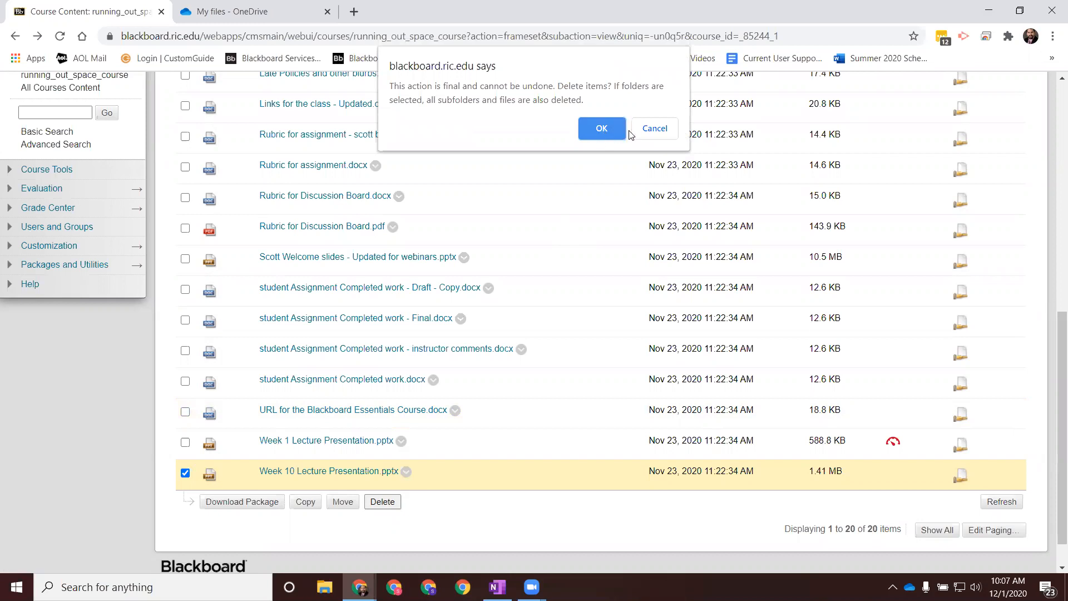
click(650, 130)
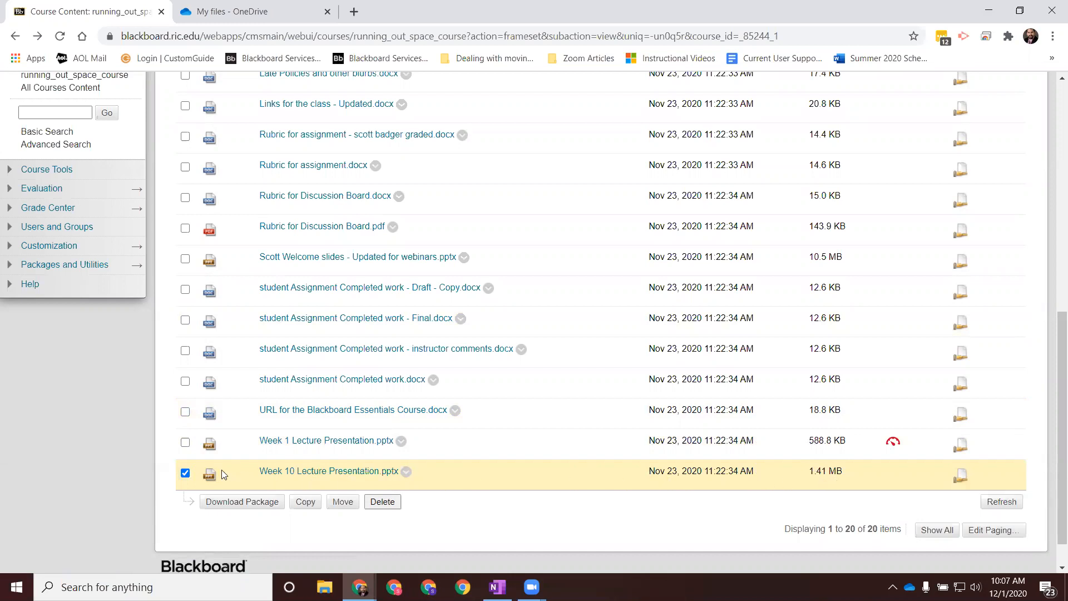
click(382, 502)
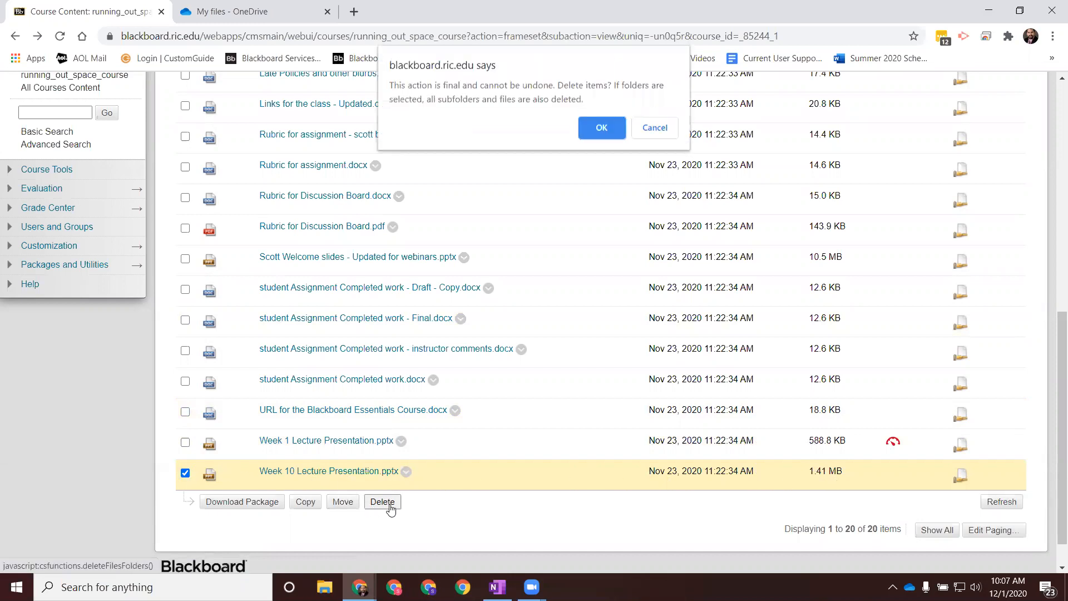
click(598, 128)
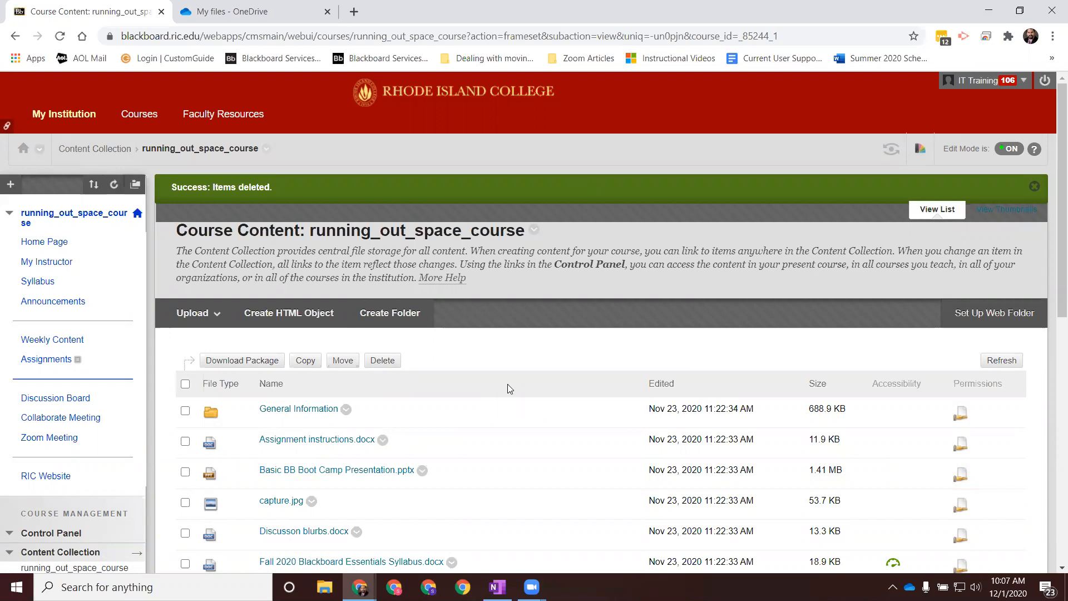
Step: Recheck the course folder's size and available quota in its settings, and leave without changes
scroll(1051, 221, down, 2)
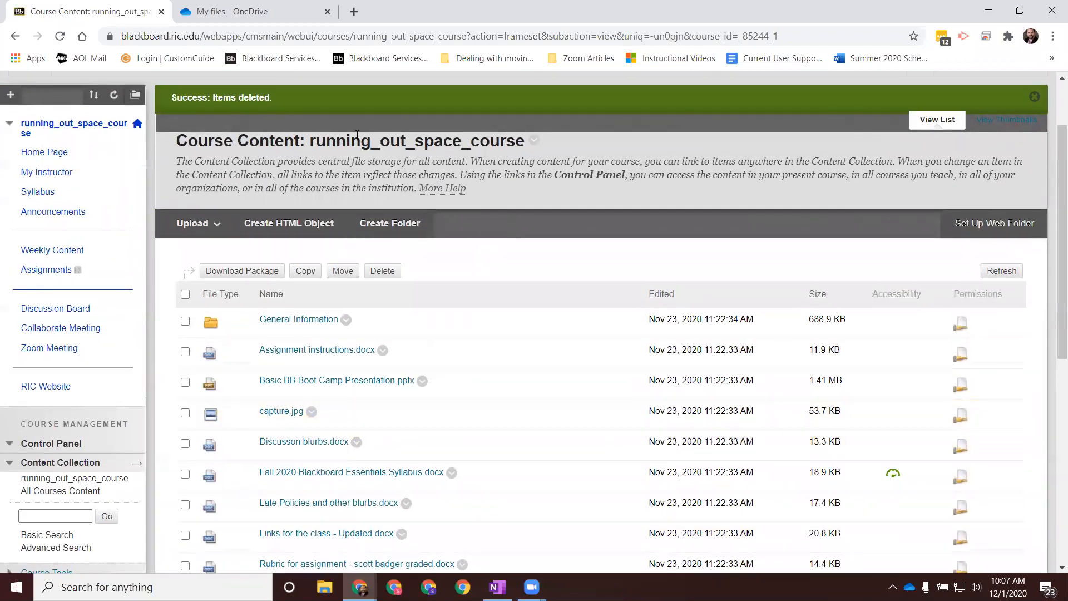
click(534, 140)
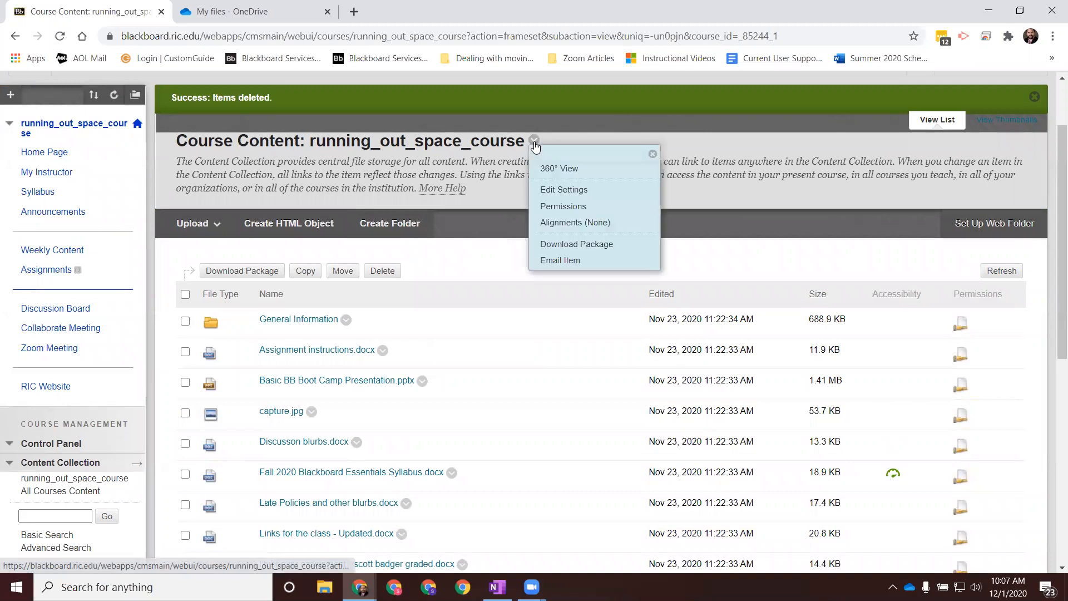
click(558, 191)
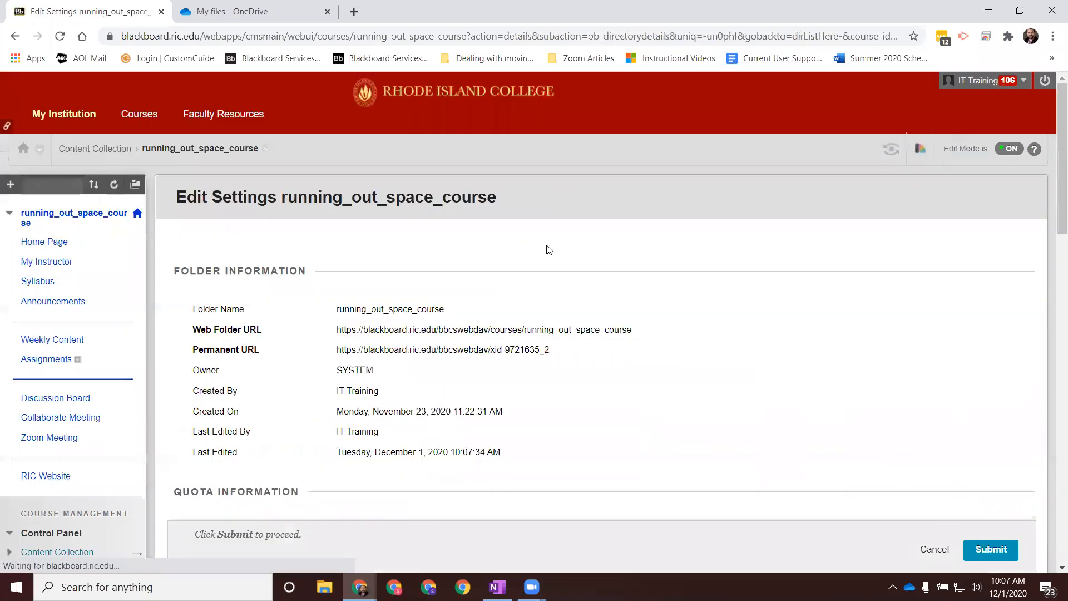
scroll(546, 248, down, 8)
scroll(547, 260, up, 7)
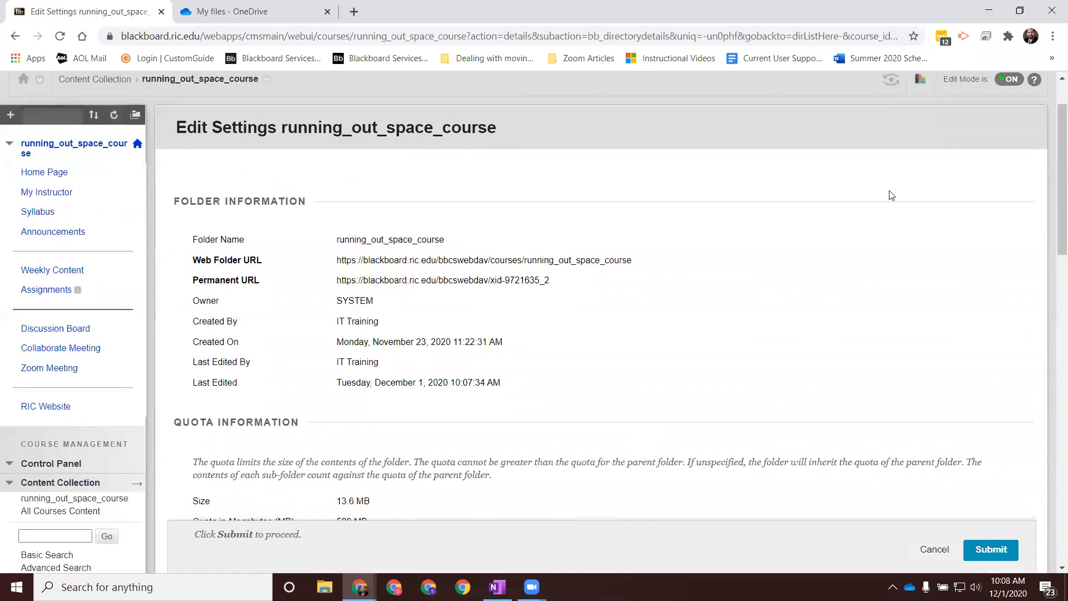
drag(1052, 187, 629, 240)
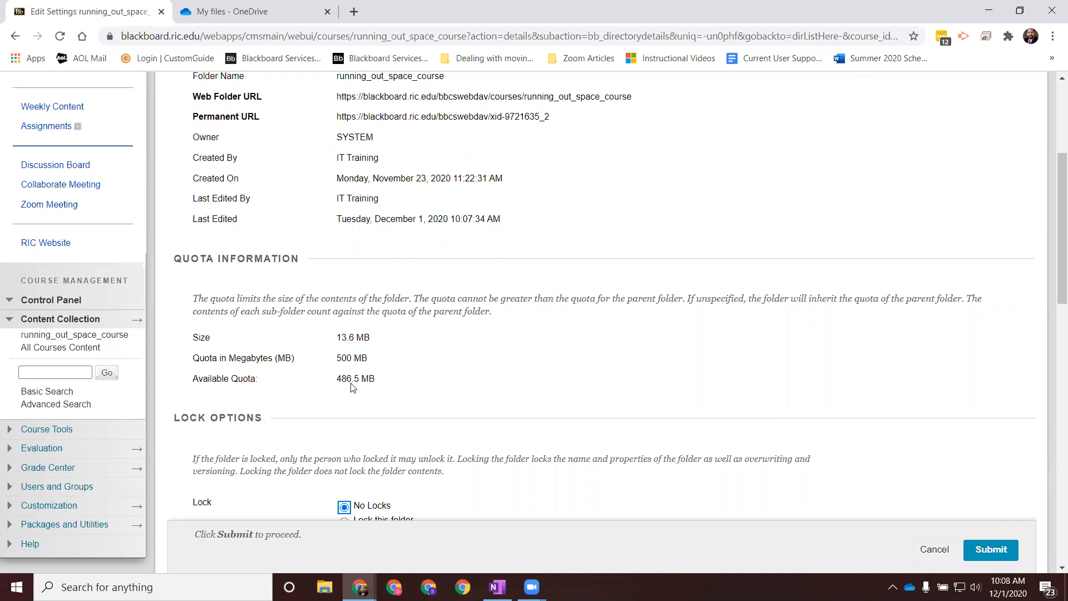
click(935, 550)
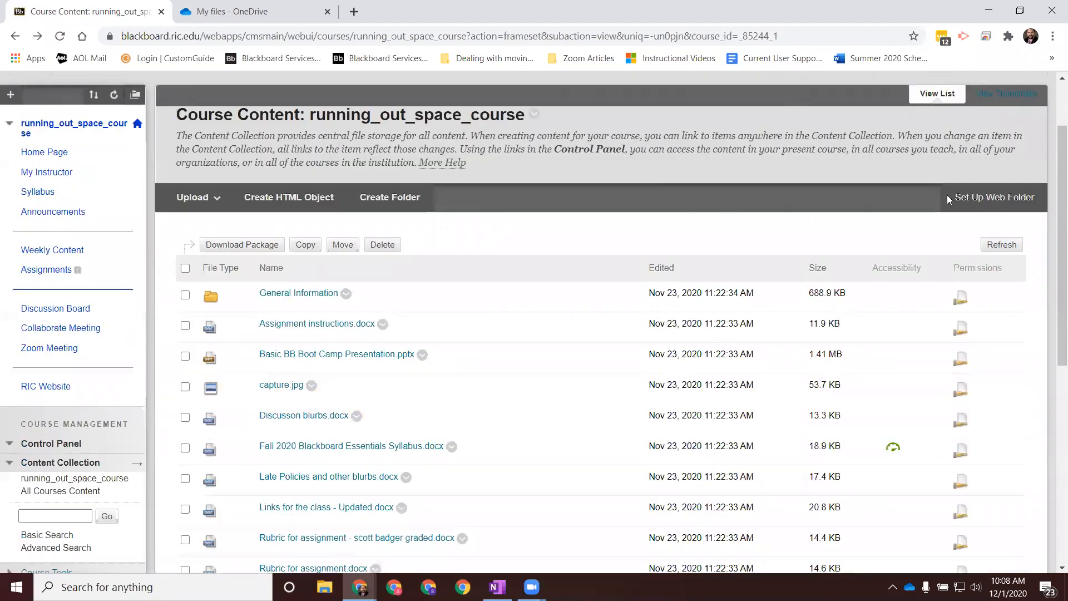
scroll(523, 356, down, 2)
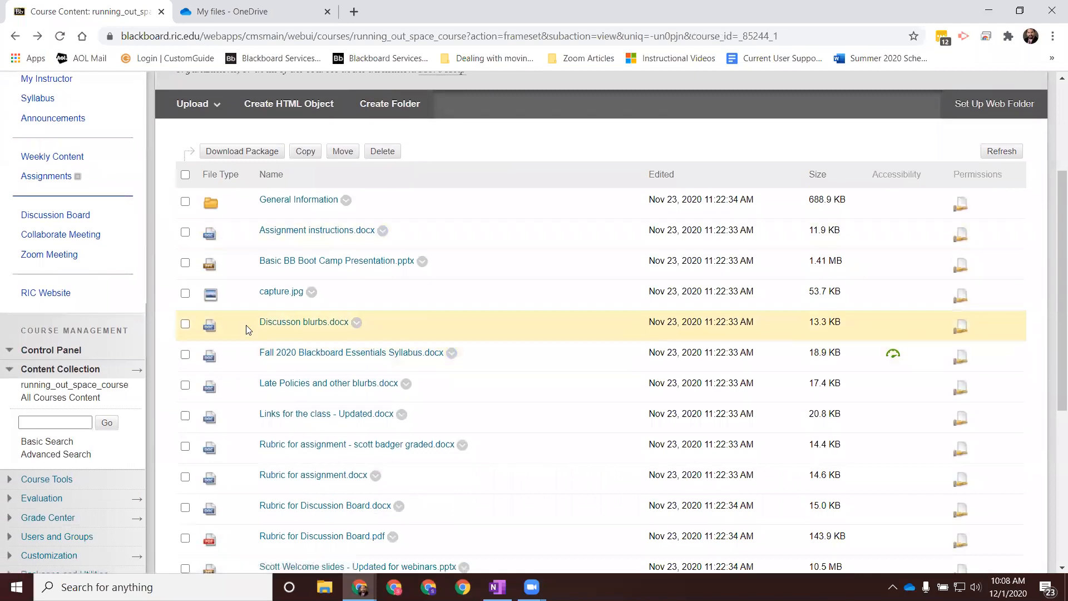
click(185, 325)
click(185, 294)
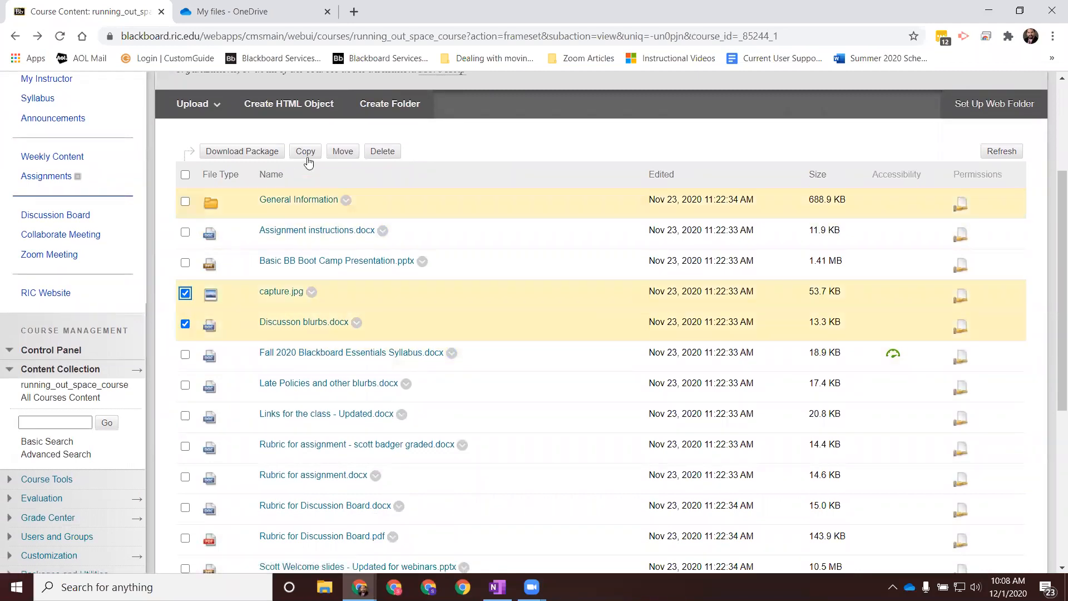
click(184, 293)
click(185, 326)
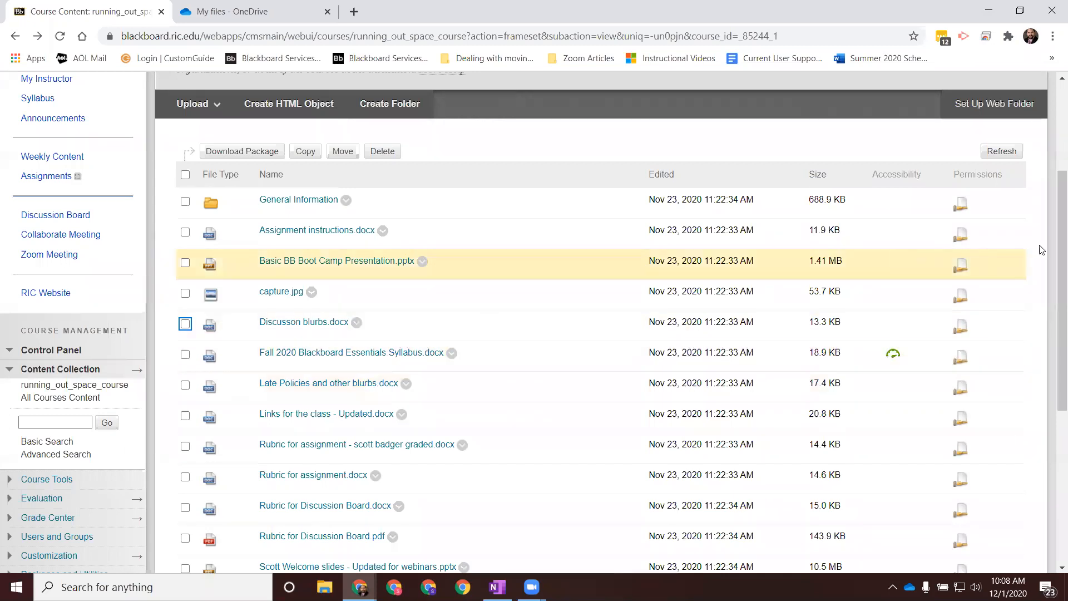
Step: Show all items of the course content list on one page
drag(1059, 239, 1051, 295)
scroll(1053, 299, down, 7)
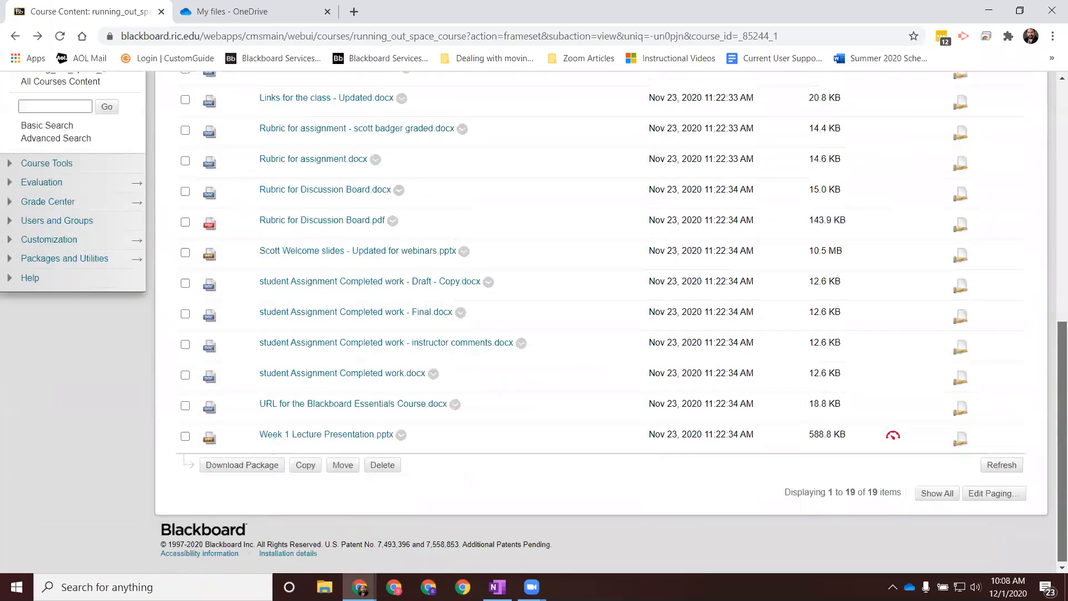
scroll(594, 298, up, 4)
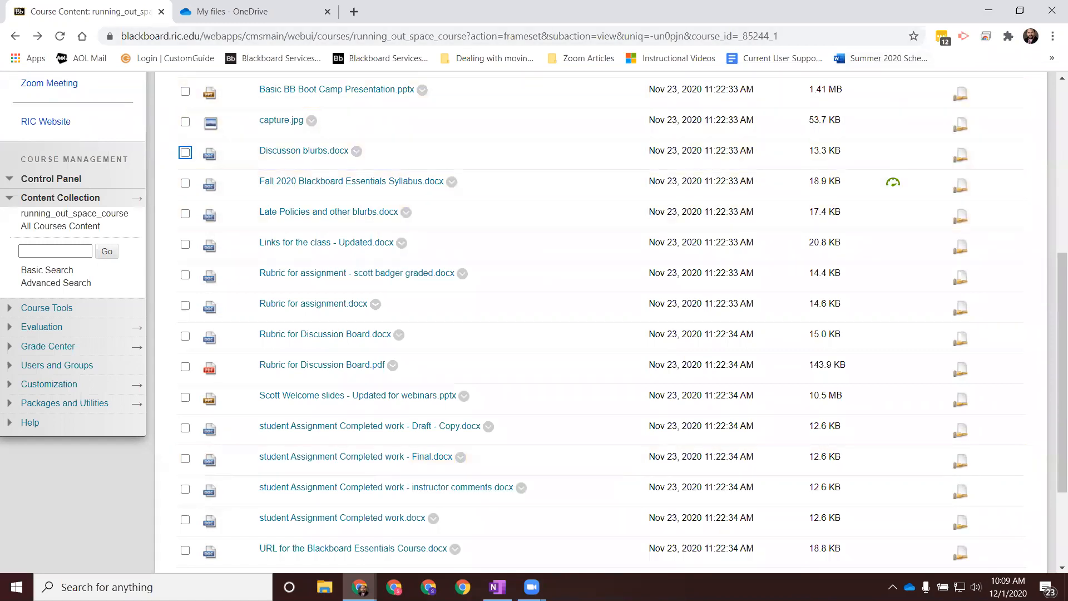
drag(1061, 281, 1061, 356)
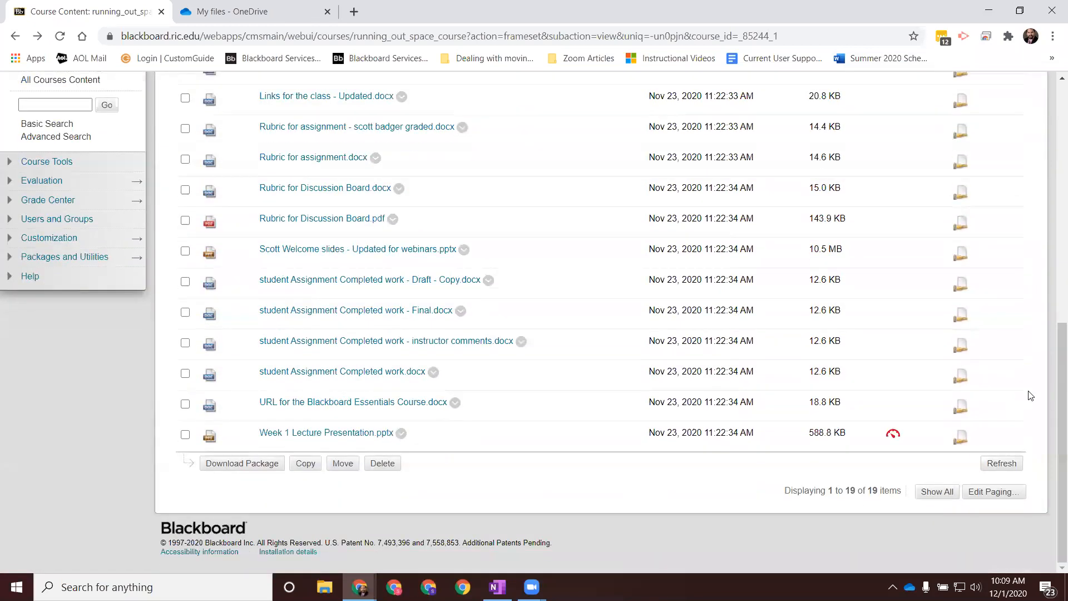
click(937, 492)
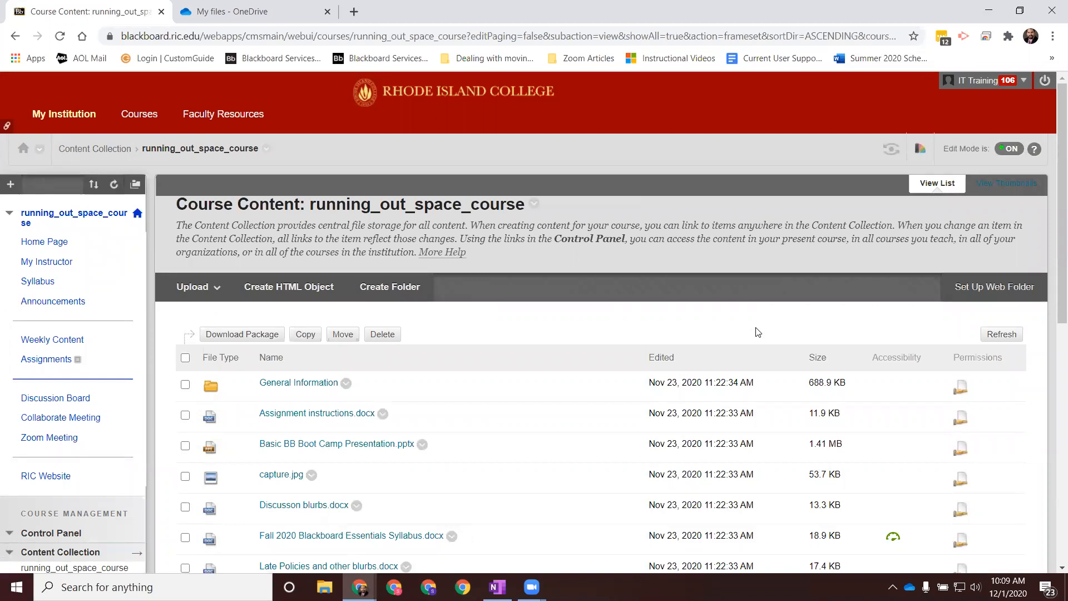
Step: Permanently delete all unlinked files from the full course content list, excluding the General Information folder and cancelling the deletion of linked files
scroll(801, 439, down, 3)
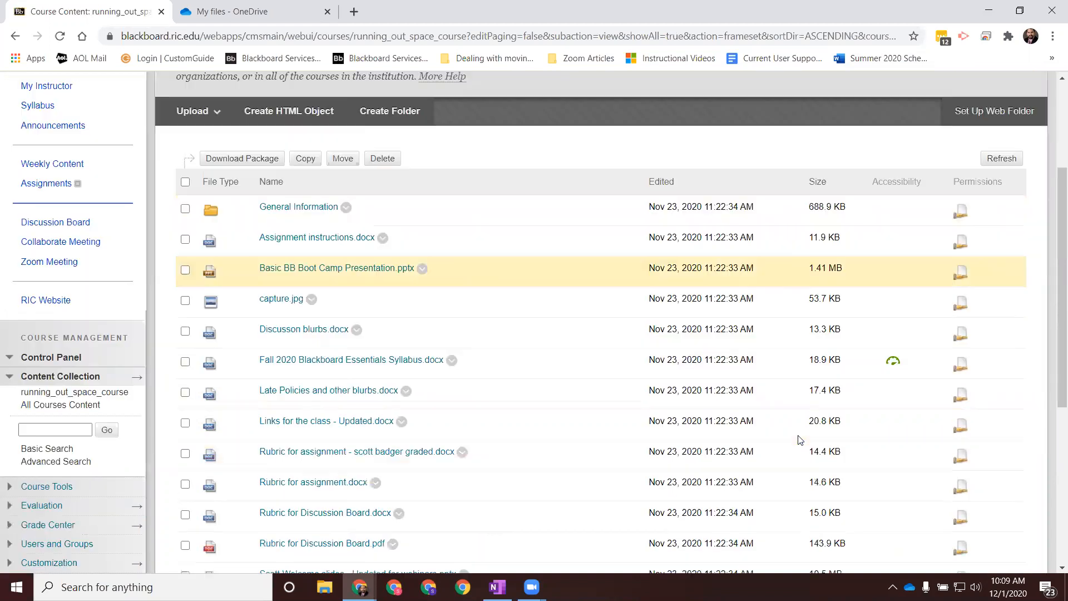
scroll(800, 440, down, 6)
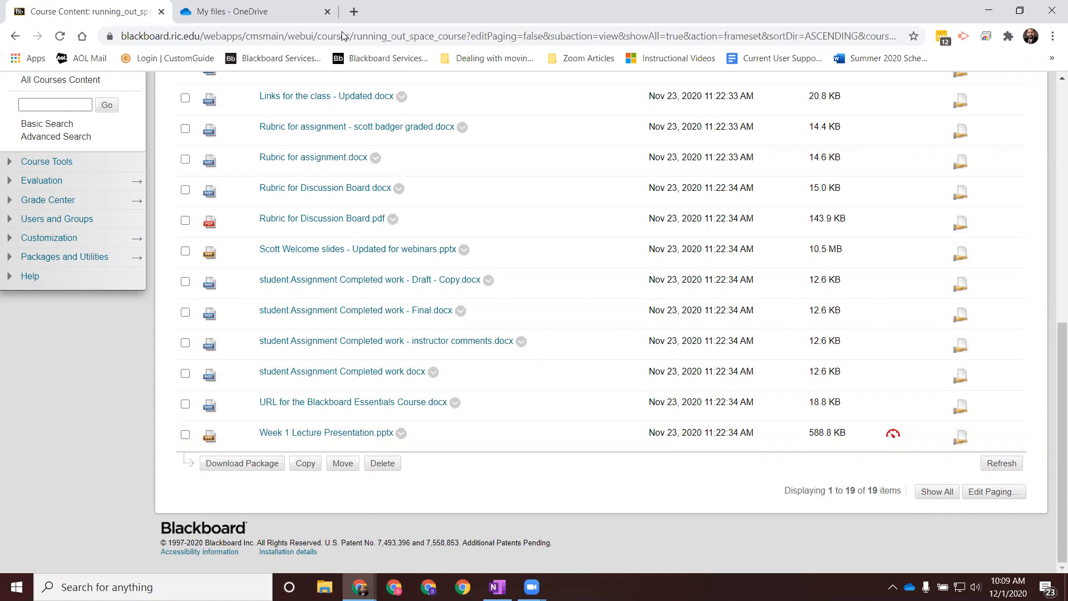
click(938, 492)
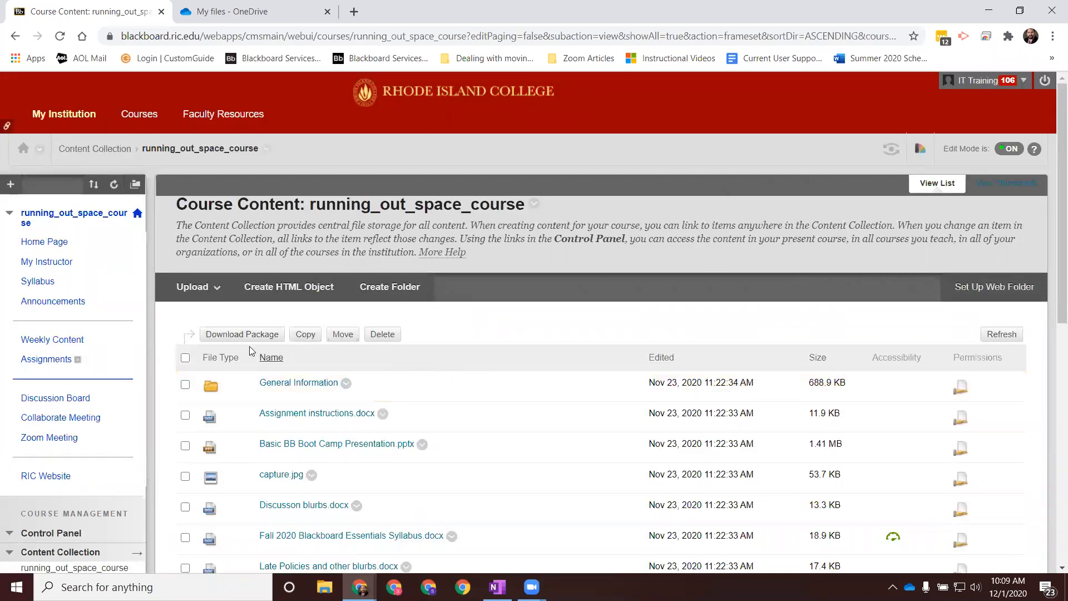
scroll(235, 266, down, 6)
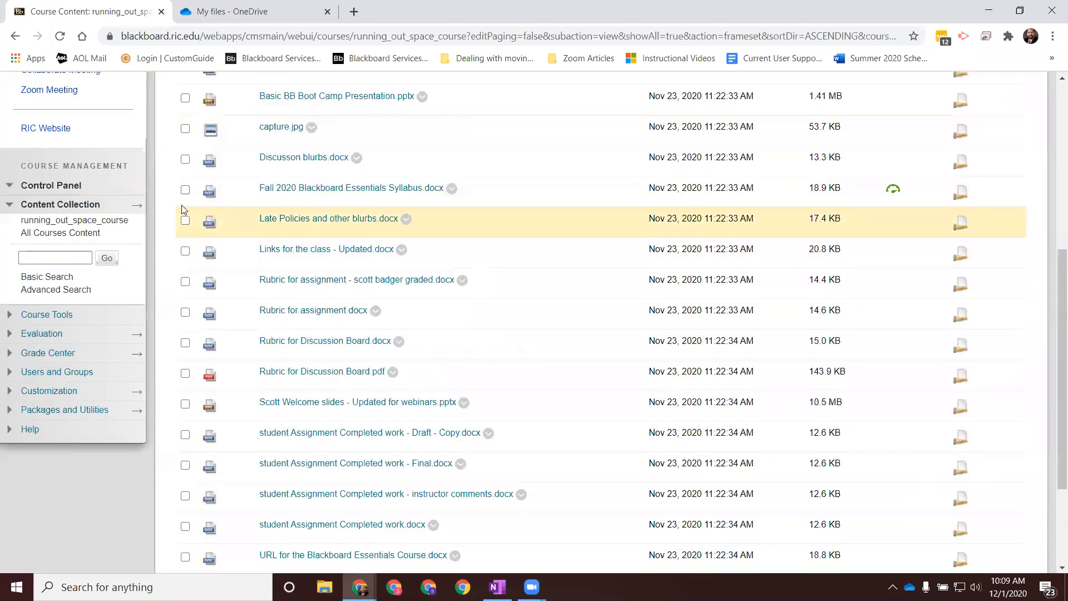
scroll(285, 311, up, 6)
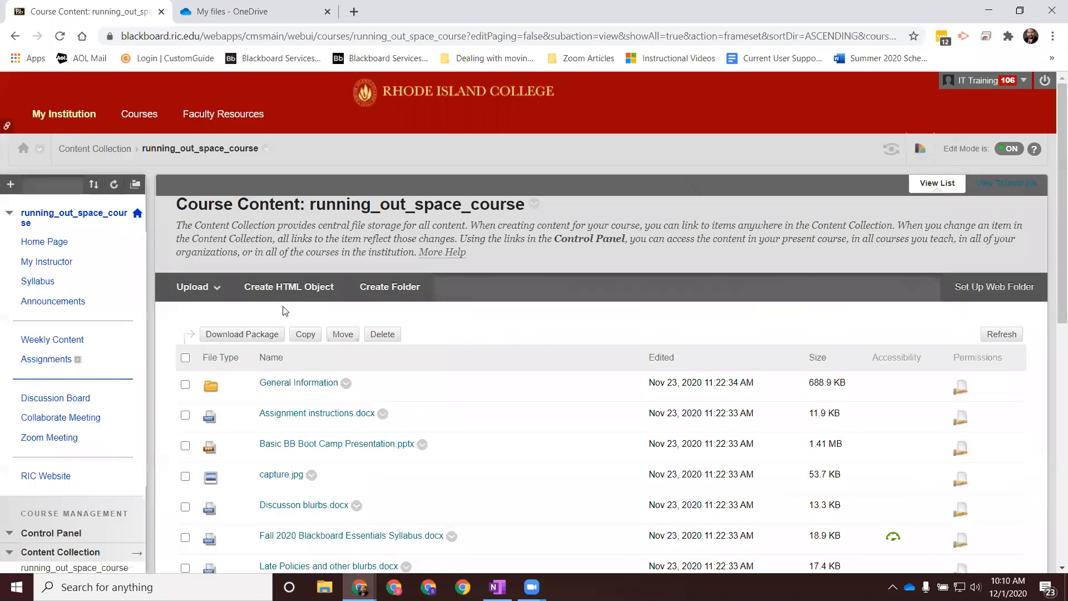
click(185, 359)
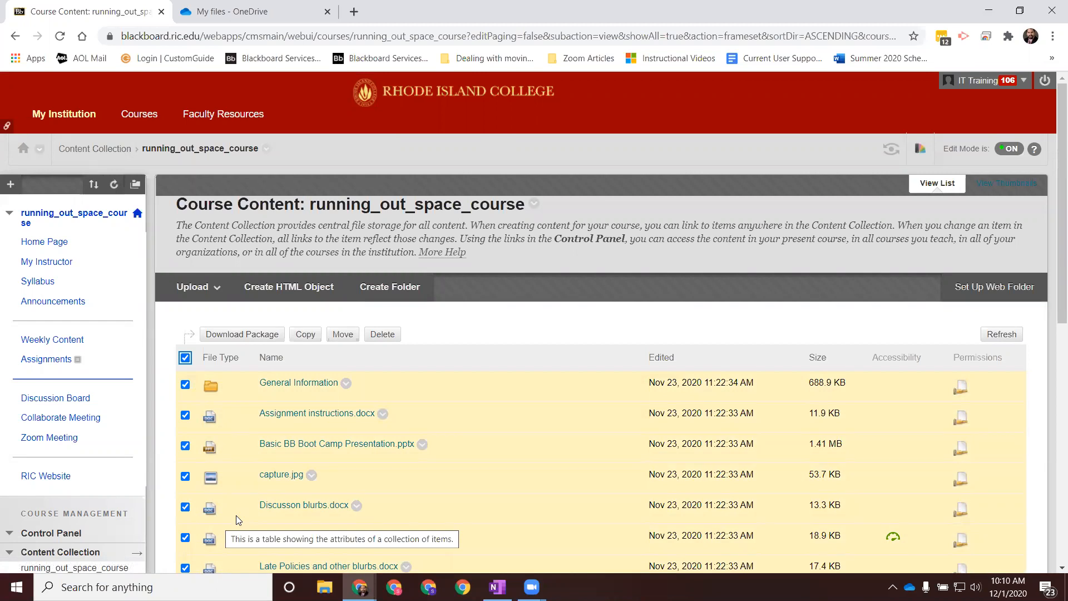
click(186, 385)
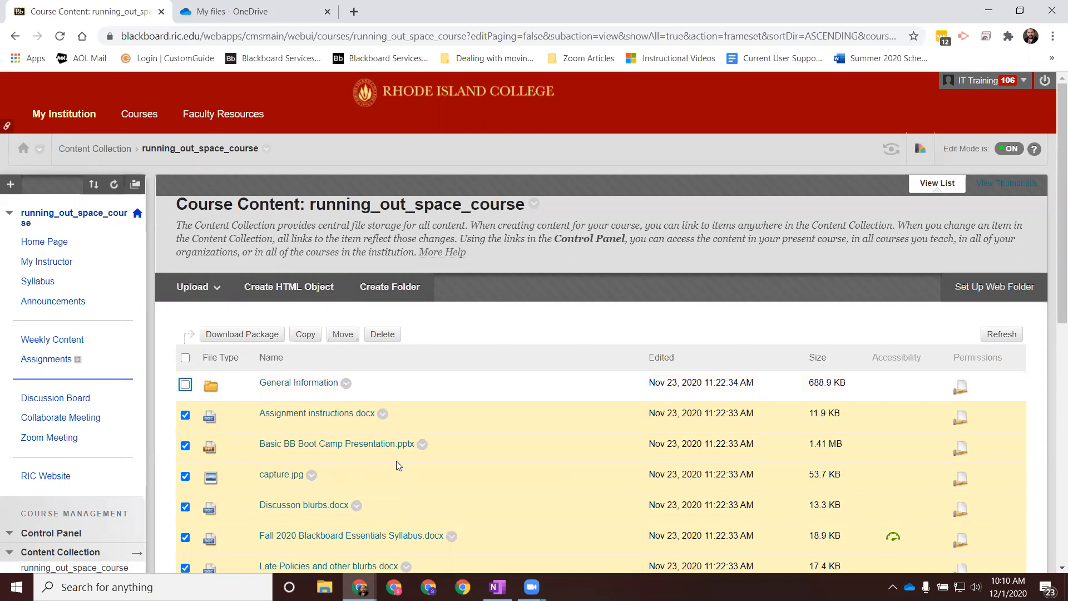
click(391, 341)
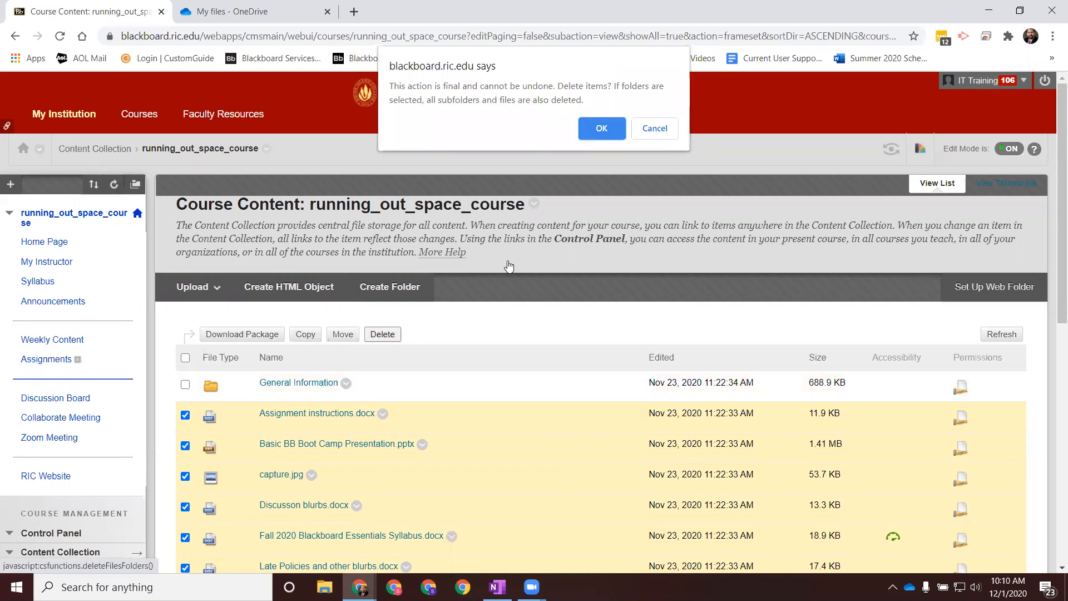
click(605, 134)
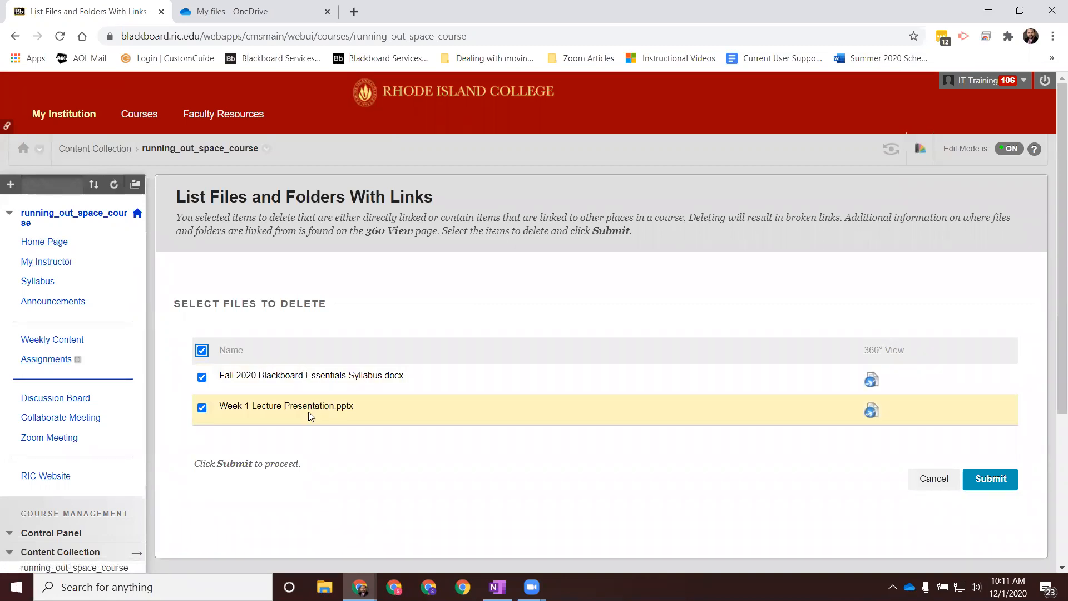
click(202, 409)
click(199, 410)
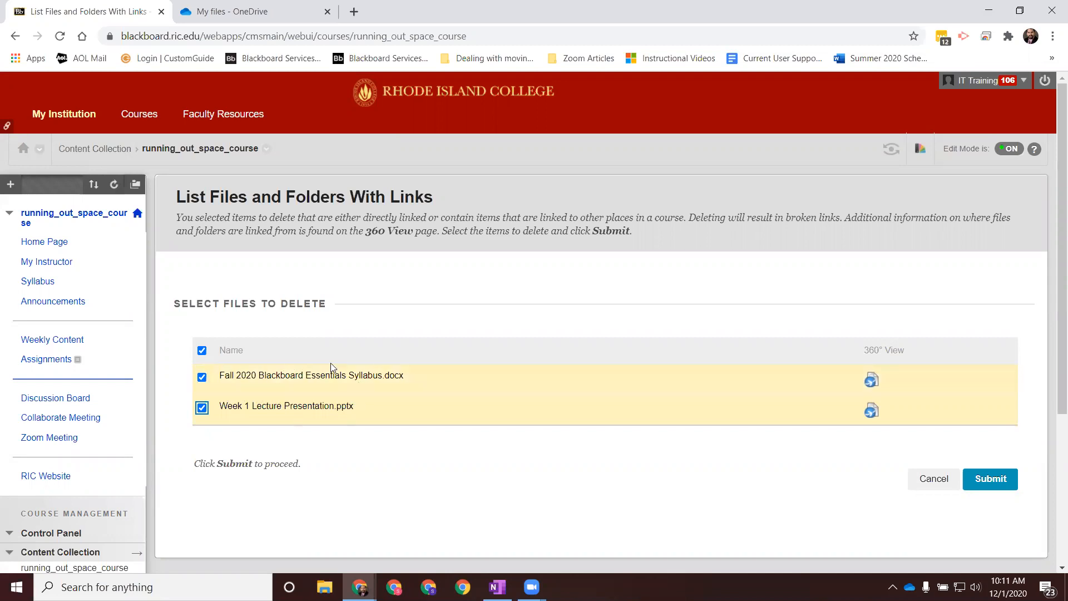
click(933, 479)
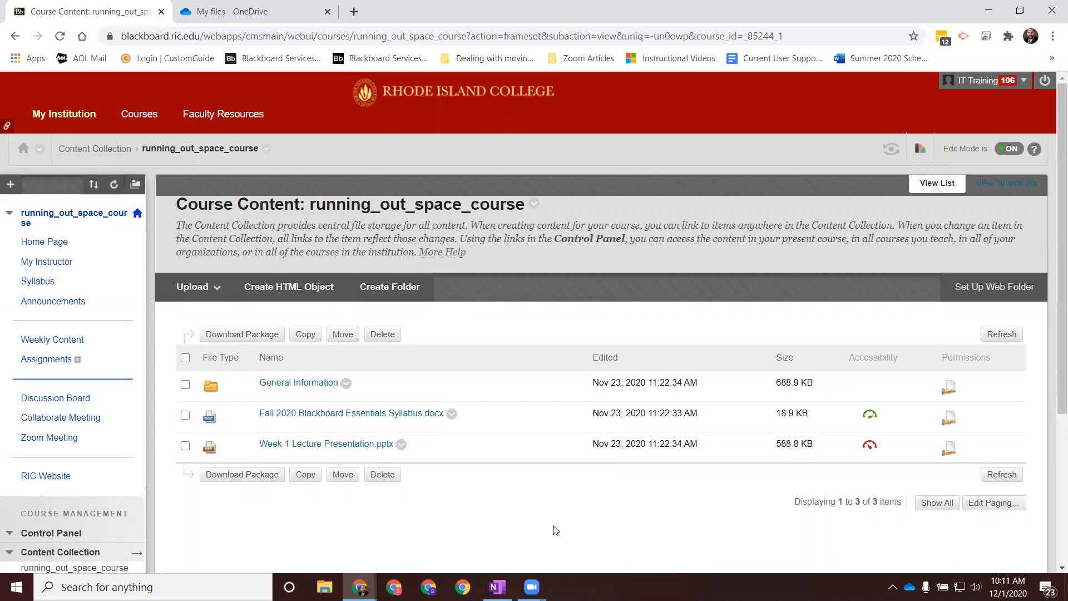
Step: Check the course folder's size and available quota in its settings after the bulk deletion, and leave without changes
click(534, 205)
click(550, 251)
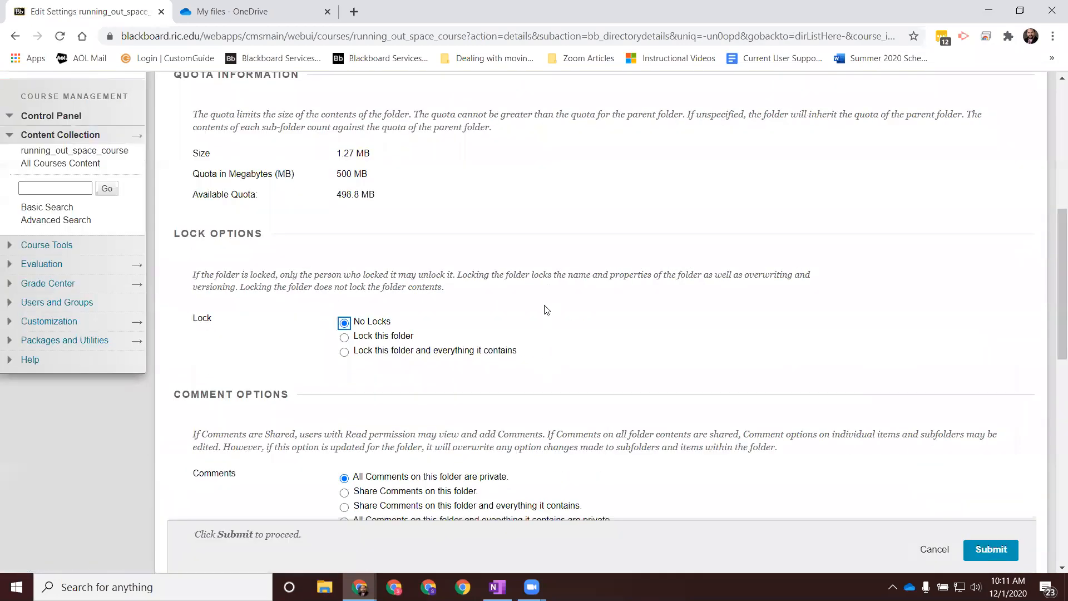
scroll(548, 334, up, 5)
drag(1054, 246, 1054, 292)
scroll(357, 273, down, 1)
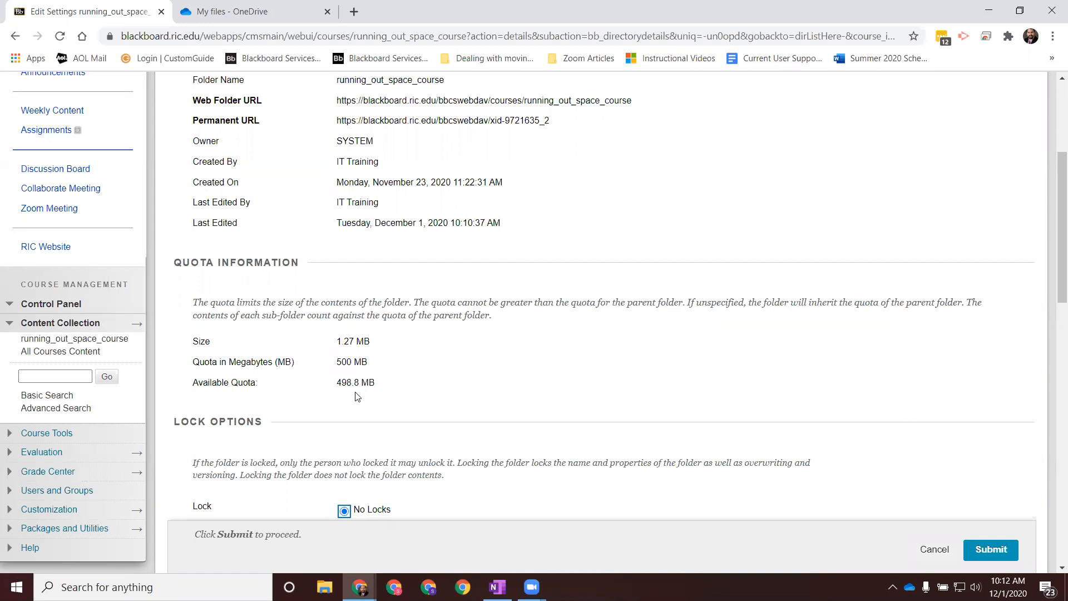
click(934, 549)
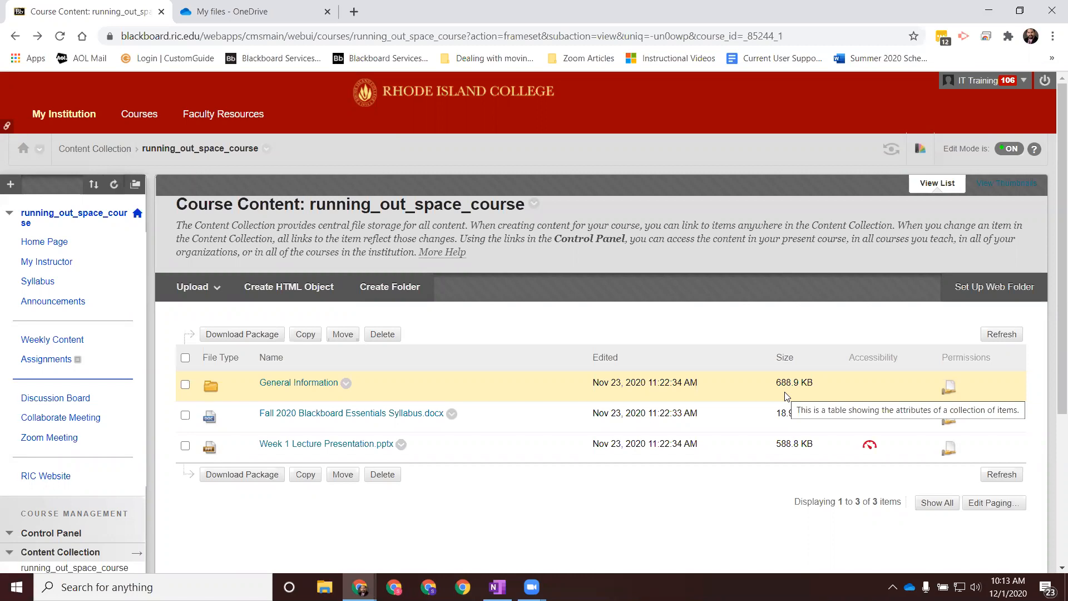
Step: Delete all unlinked files in the General Information folder, cancel the deletion of the linked Example Test.docx, and return to the course folder
click(305, 388)
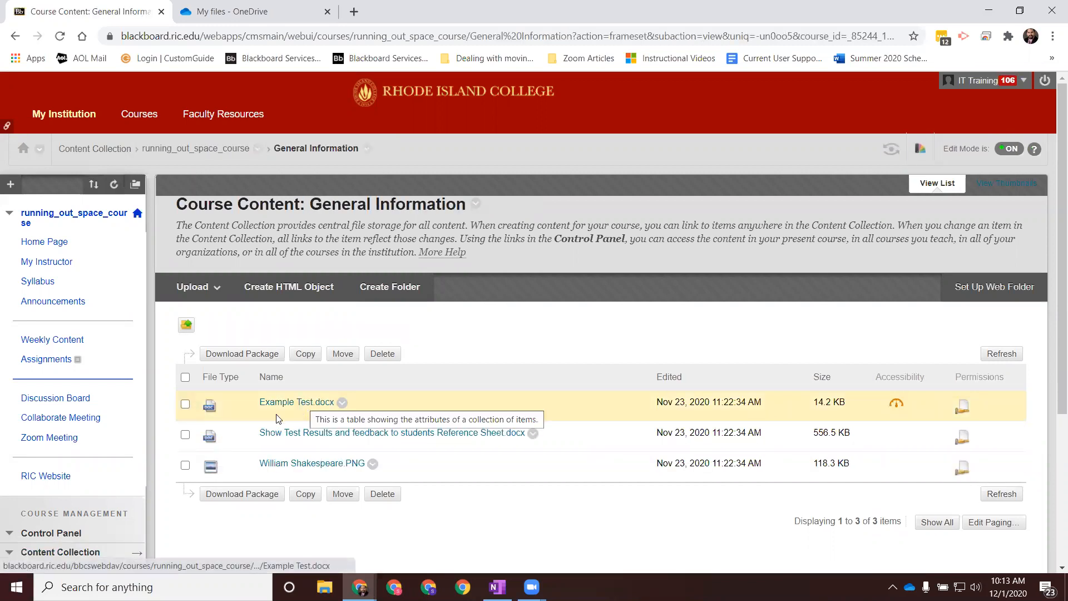
click(185, 377)
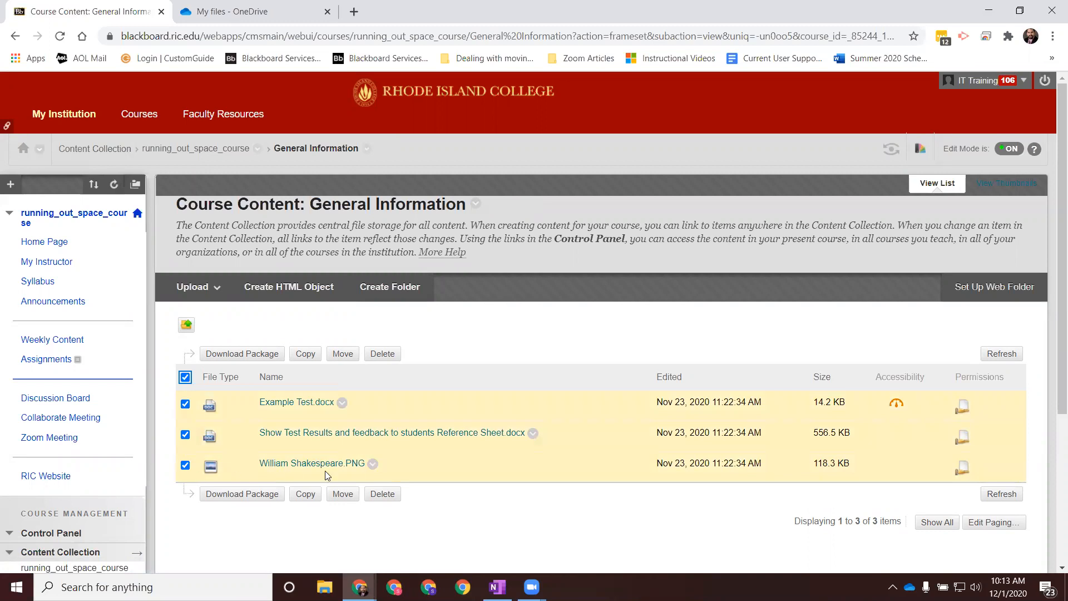
click(382, 493)
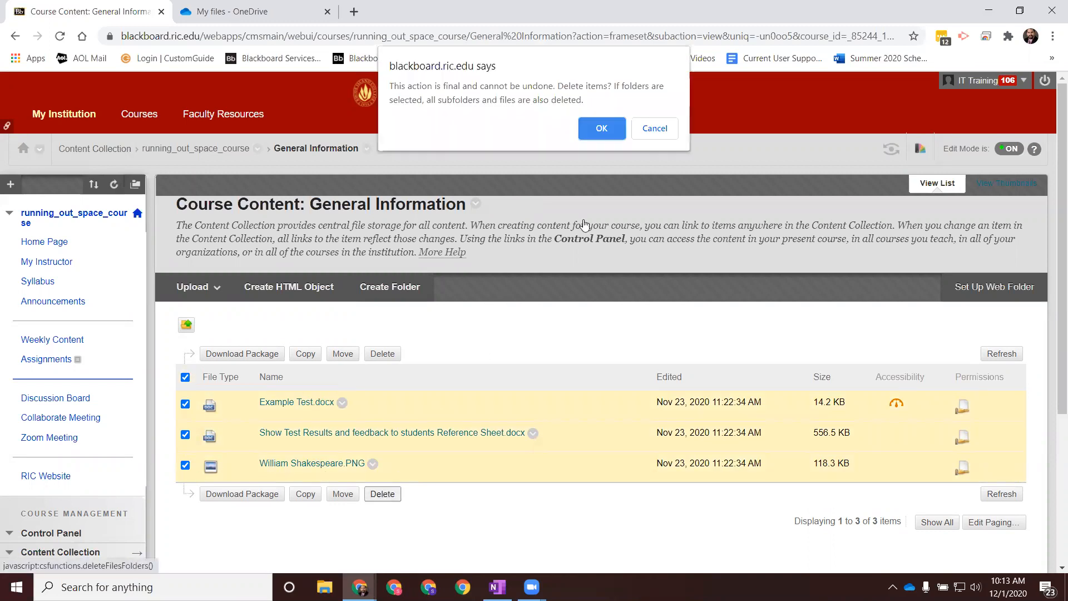
click(602, 128)
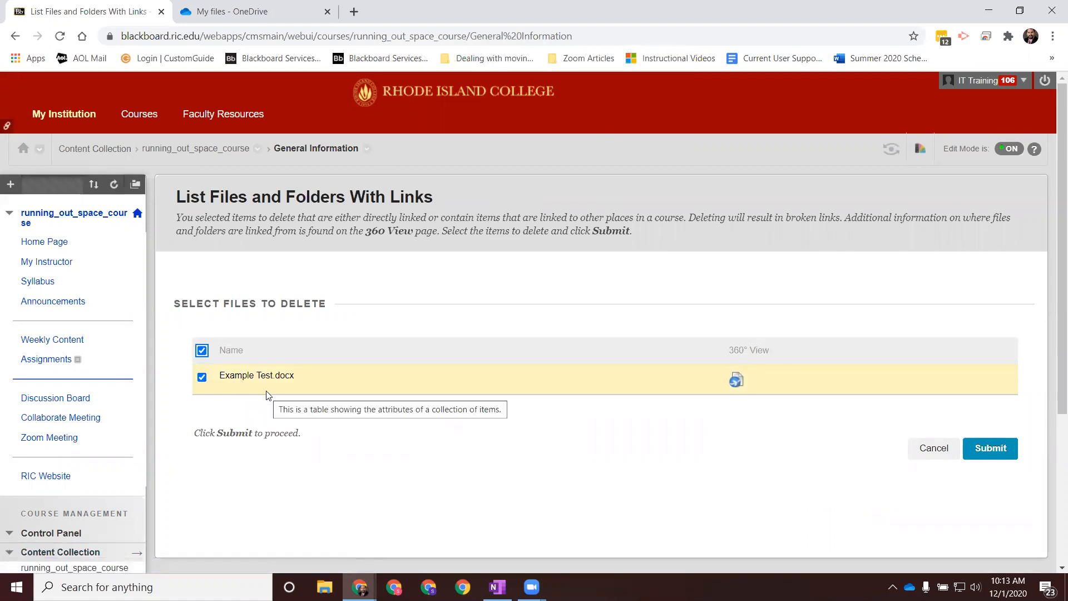
click(931, 450)
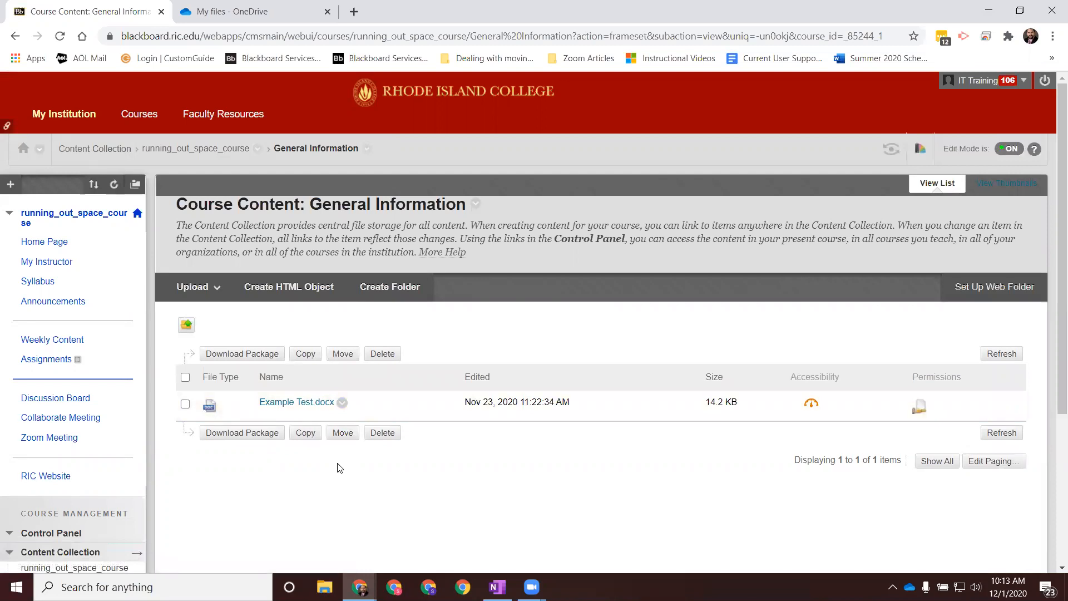
click(228, 149)
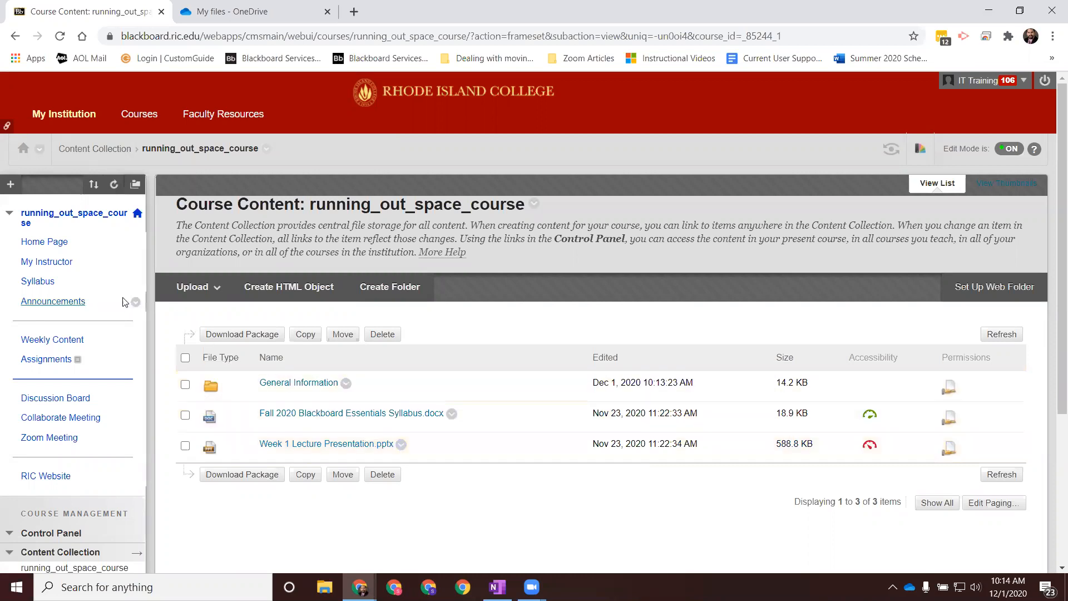
Step: Open the Course Syllabus item on the Syllabus page for editing and mark its Fall 2020 Blackboard Essentials Syllabus.docx attachment for removal
click(31, 282)
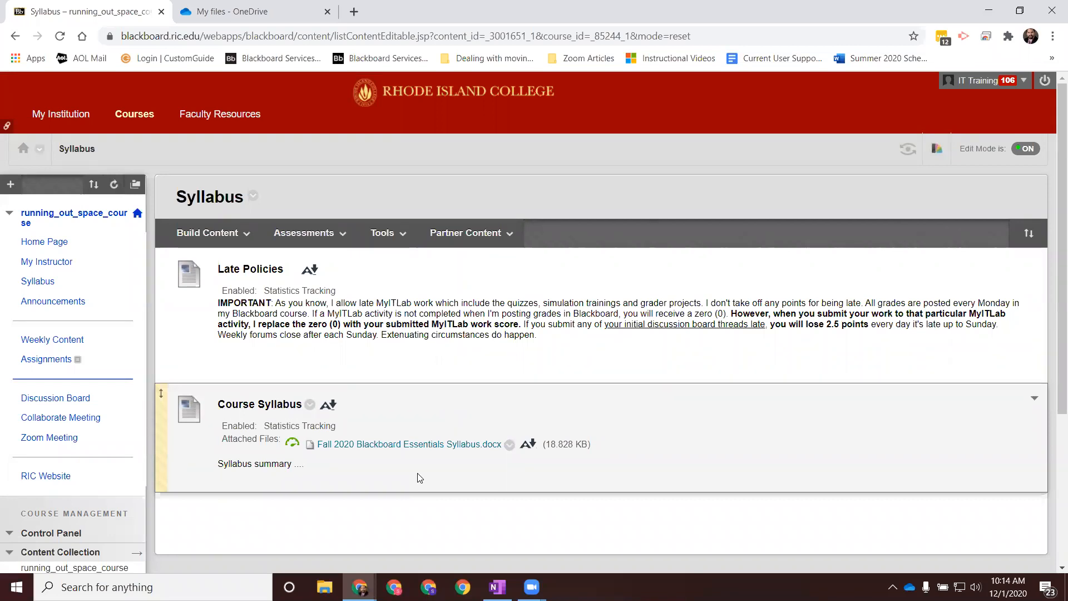
click(310, 405)
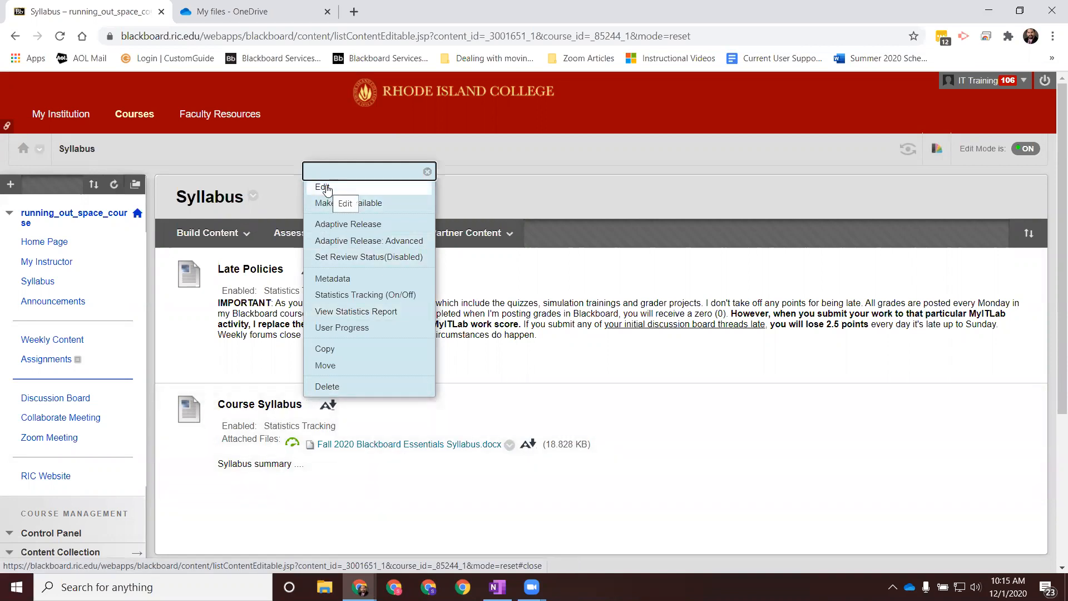
click(327, 190)
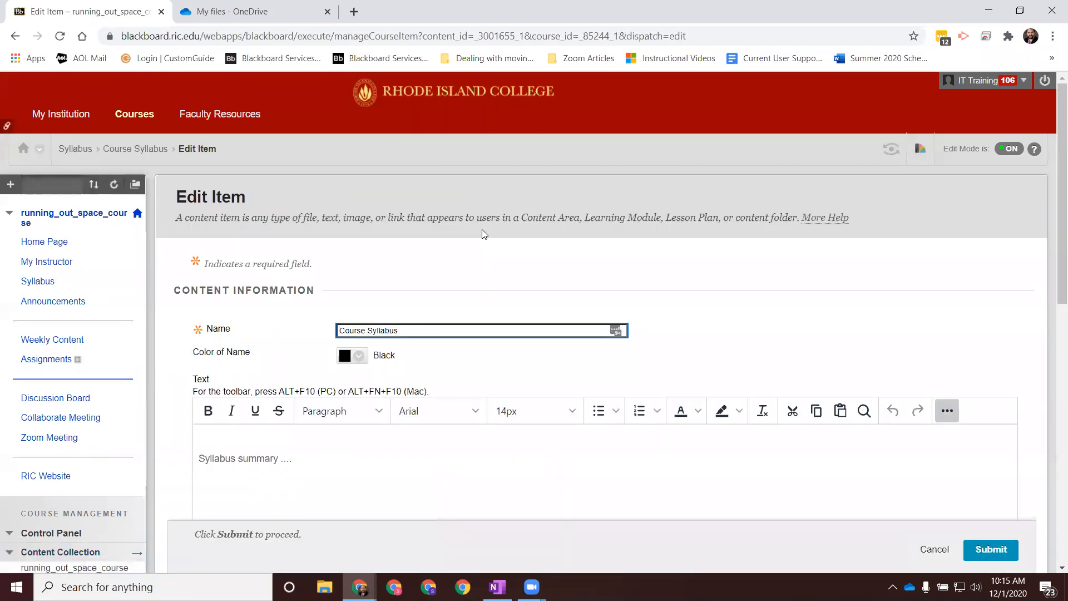
drag(1053, 169, 1053, 402)
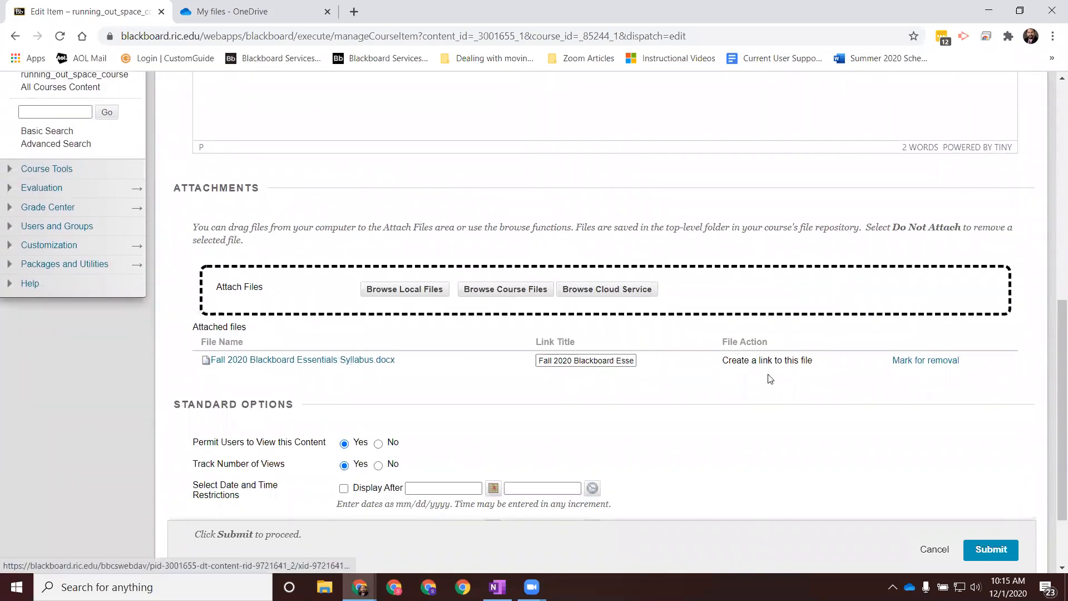
click(927, 368)
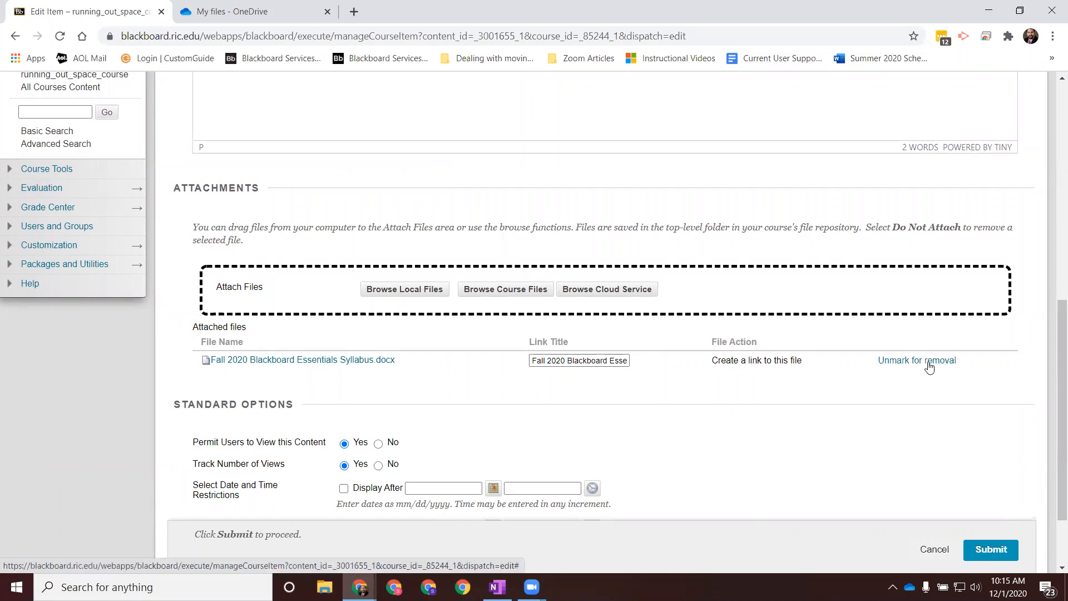
Step: Attach the local file Spring 2021 Blackboard Essentials Syllabus to the Course Syllabus item and submit the changes
click(406, 290)
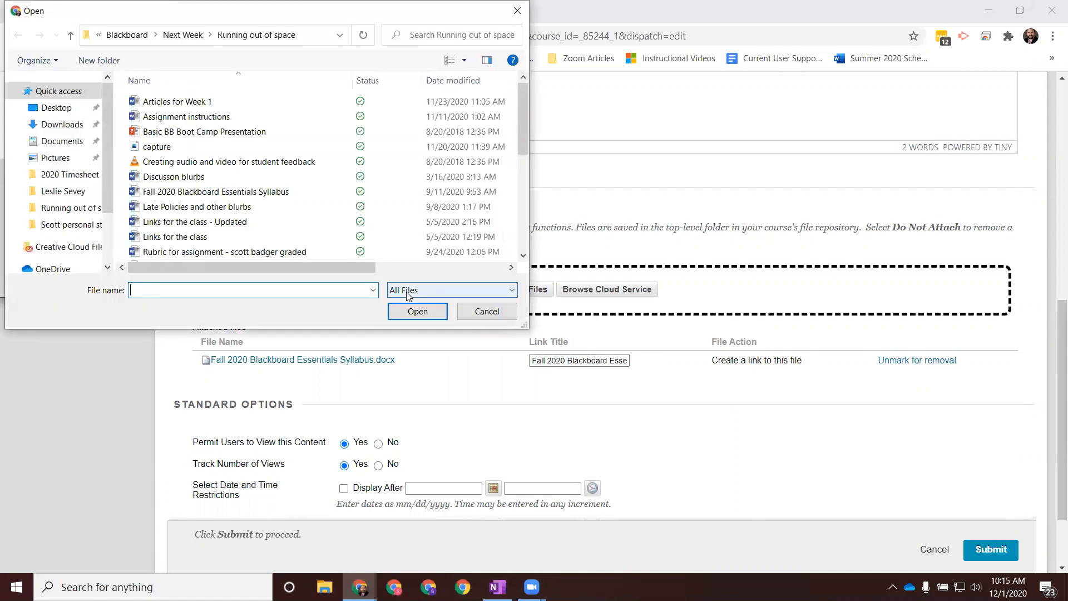
drag(520, 118, 523, 193)
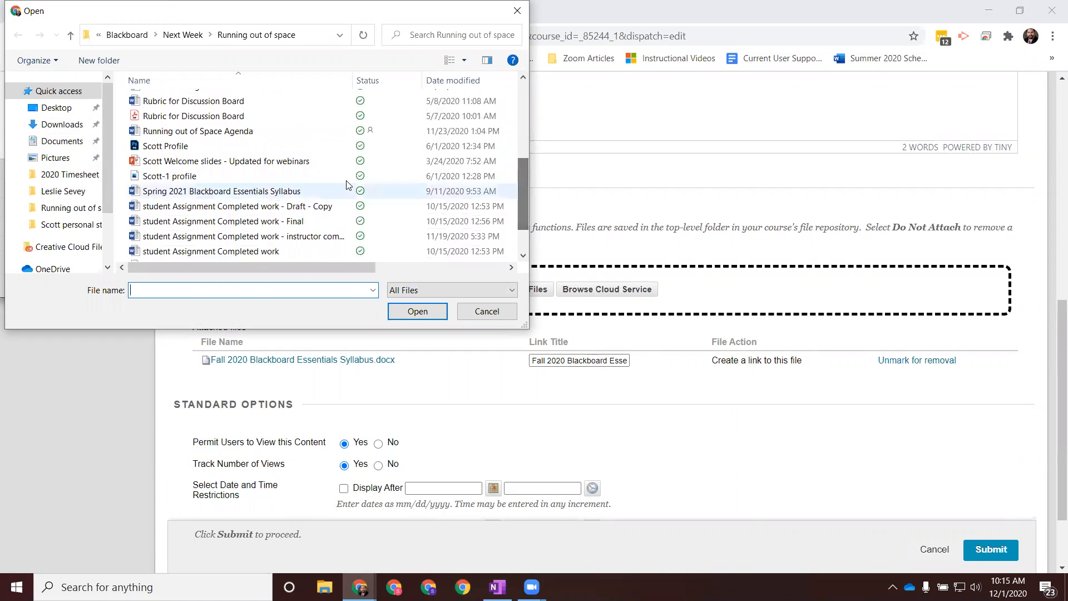
click(255, 193)
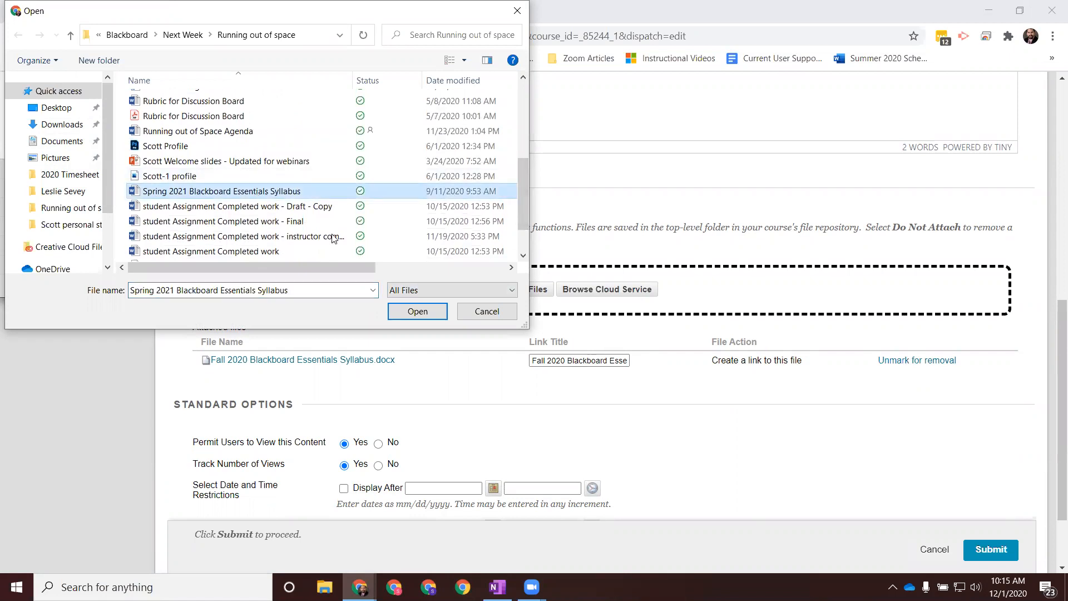
click(416, 311)
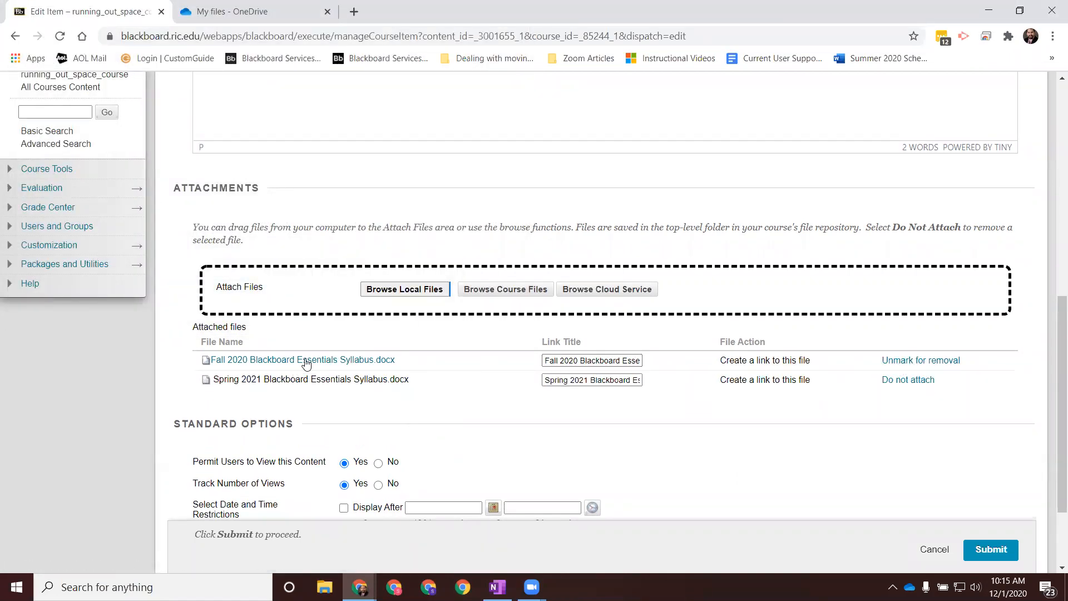
click(579, 359)
click(998, 553)
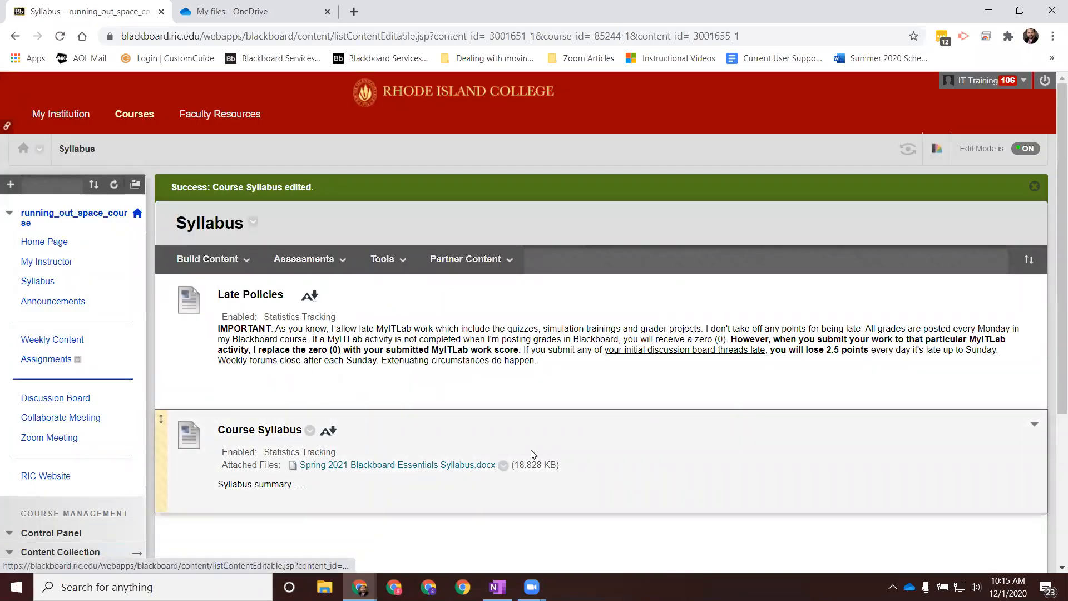
Step: Permanently delete Fall 2020 Blackboard Essentials Syllabus.docx from the running_out_space_course folder in the Content Collection
scroll(526, 423, down, 4)
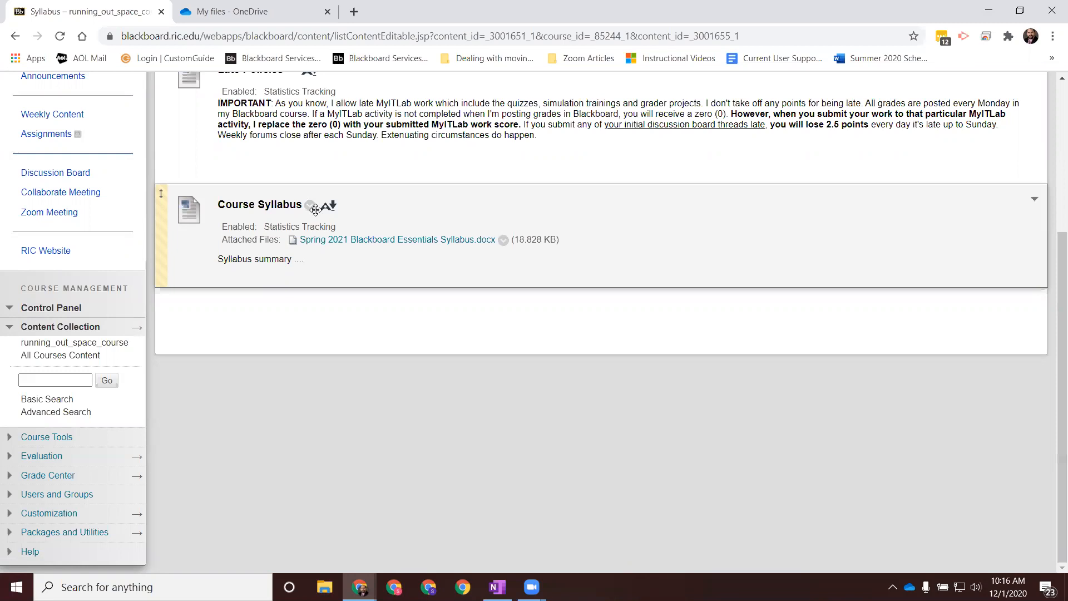
click(67, 333)
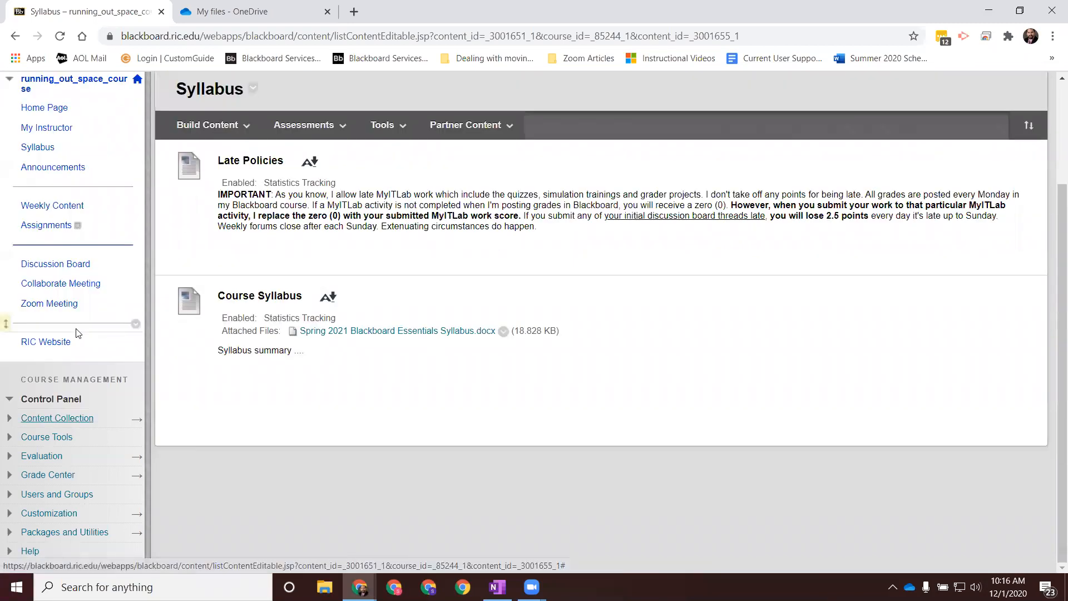
click(57, 423)
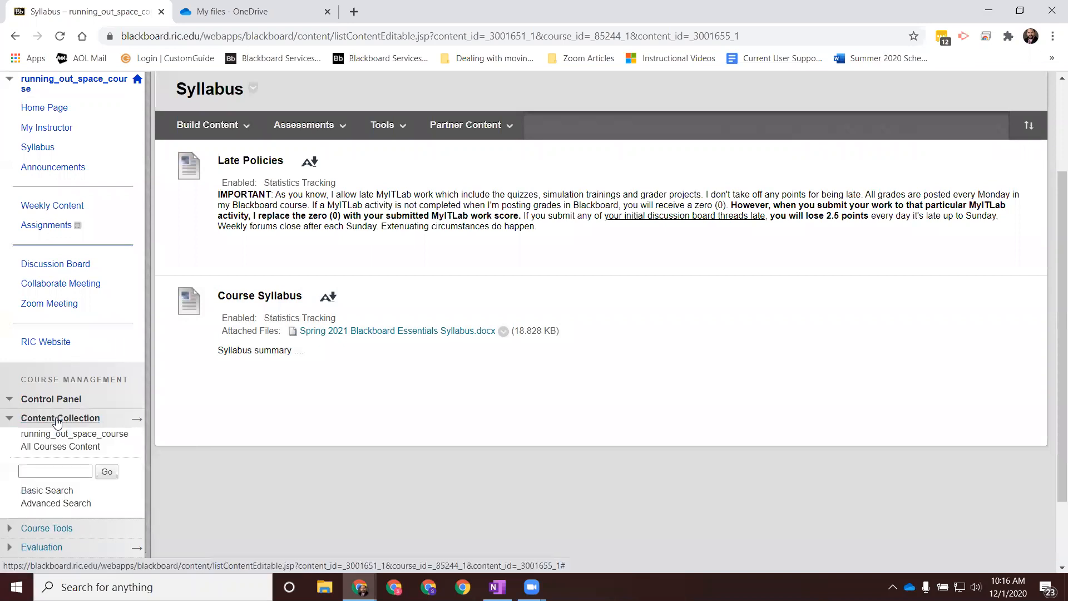
click(81, 435)
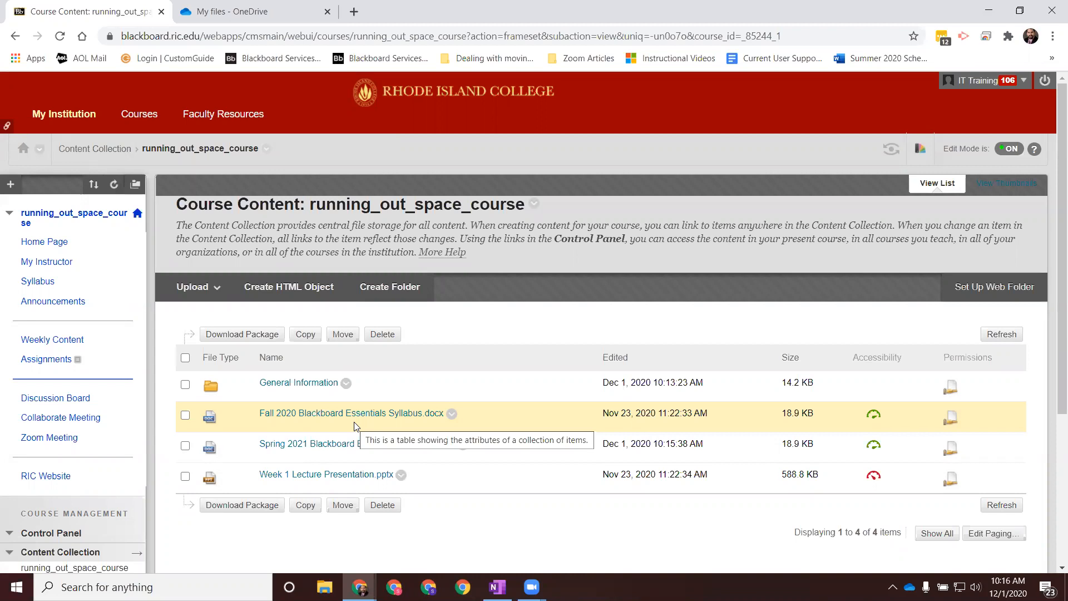
click(185, 415)
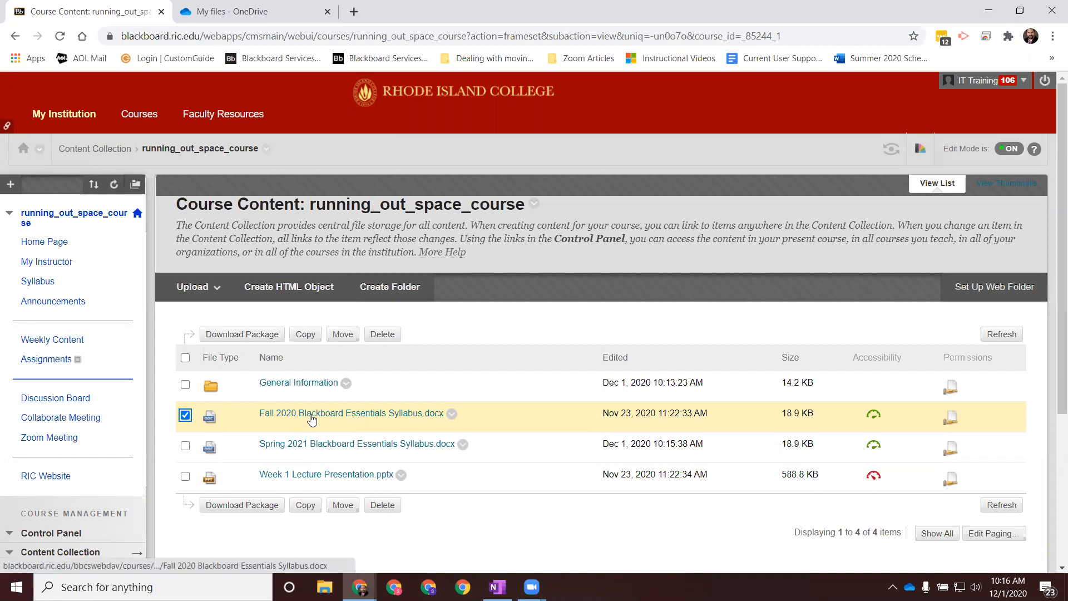
click(384, 335)
click(610, 128)
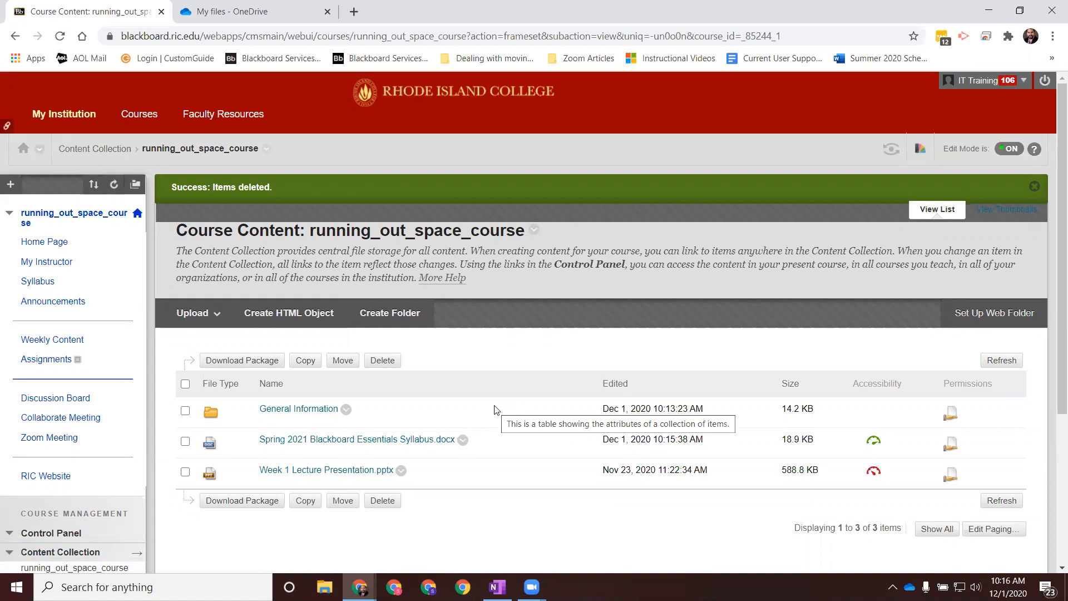
Step: Check the Course Syllabus attachment on the Syllabus page and the files in the running_out_space_course folder
click(38, 282)
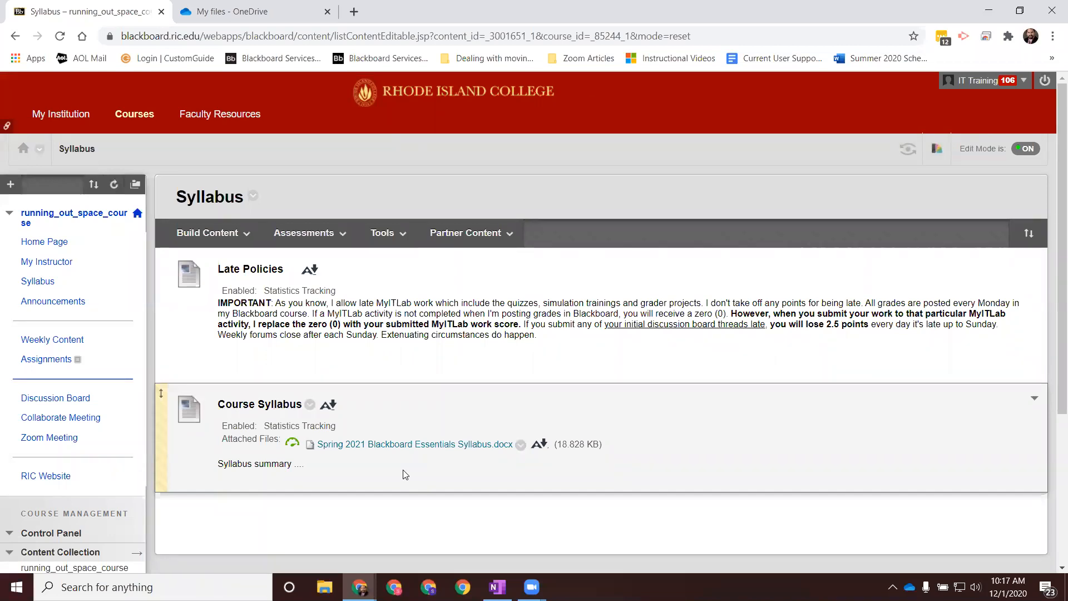
scroll(115, 517, down, 4)
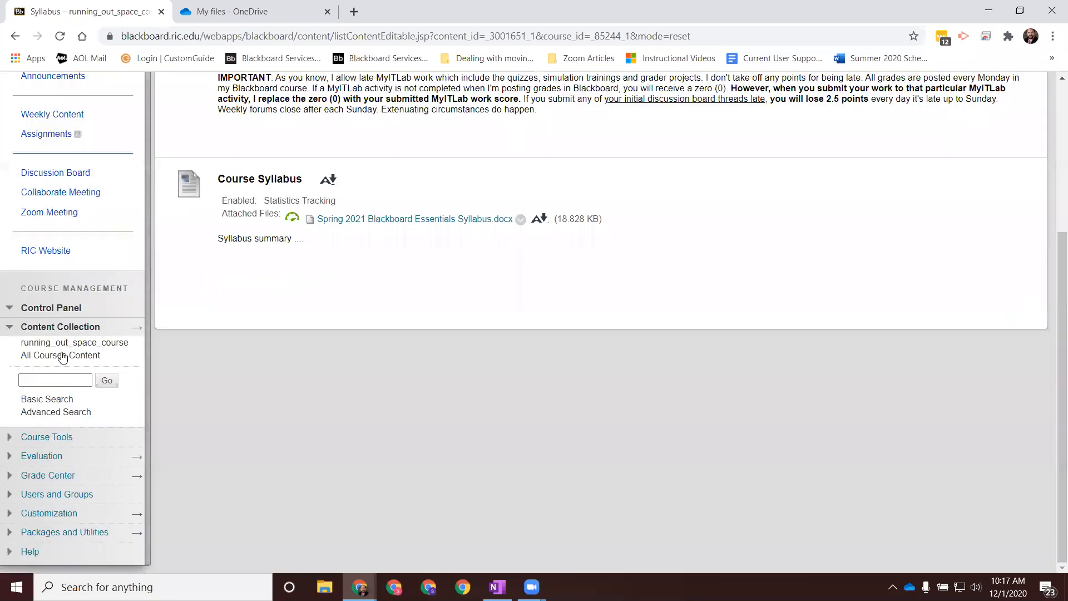
click(62, 344)
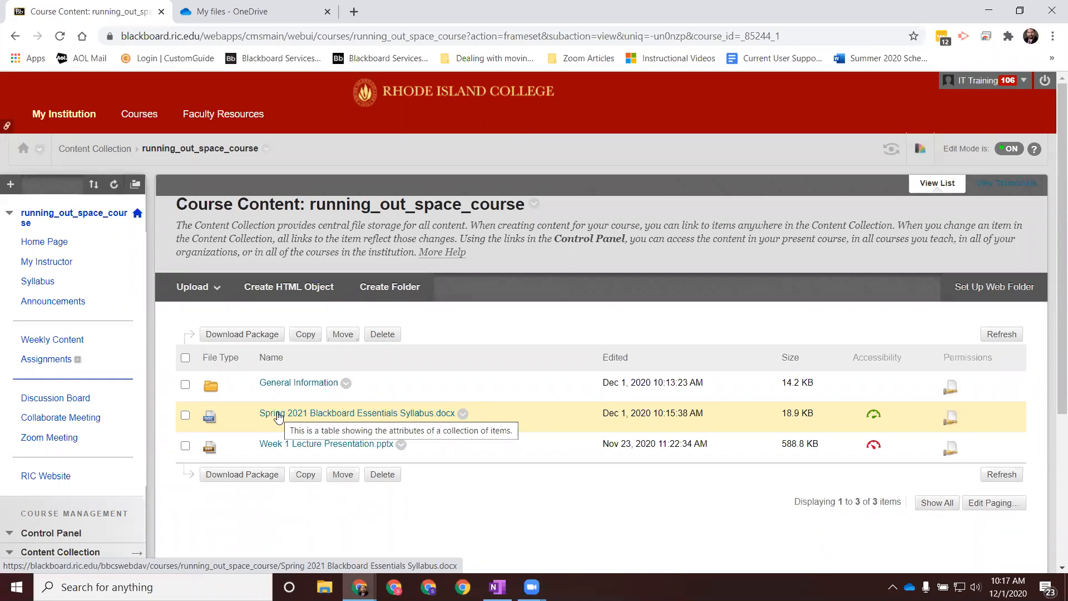
Step: Open the Course Syllabus item for editing and mark its Spring 2021 Blackboard Essentials Syllabus.docx attachment for removal
click(37, 283)
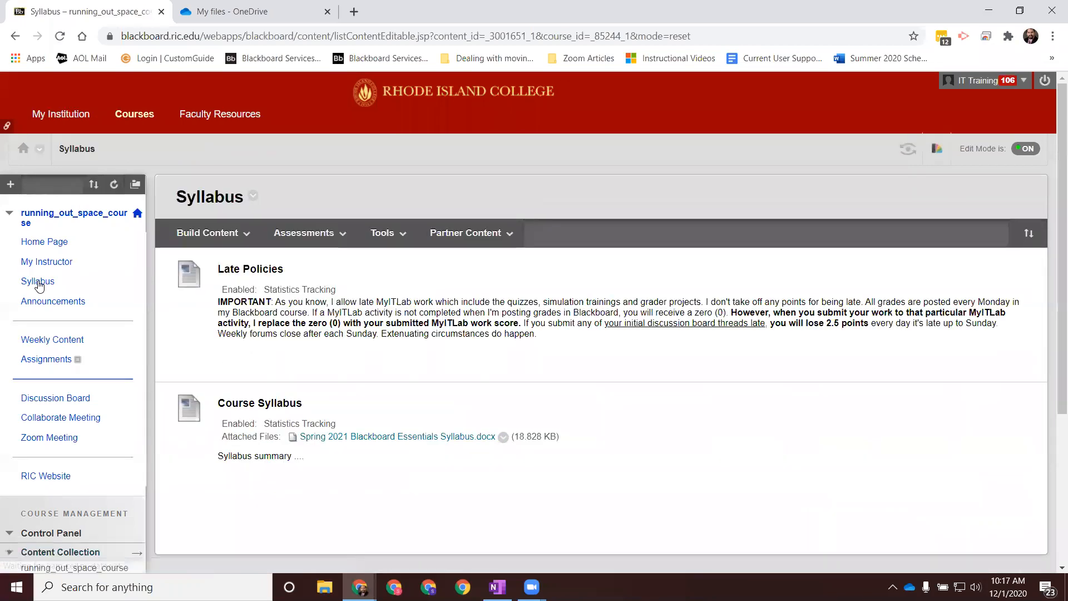
scroll(623, 454, down, 4)
scroll(623, 454, up, 4)
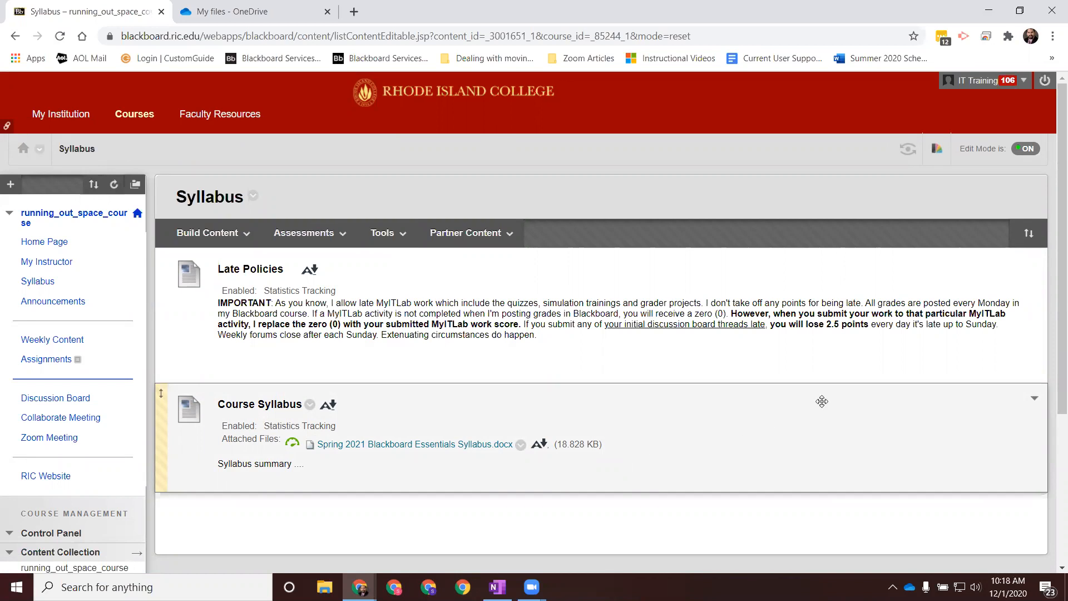
click(310, 405)
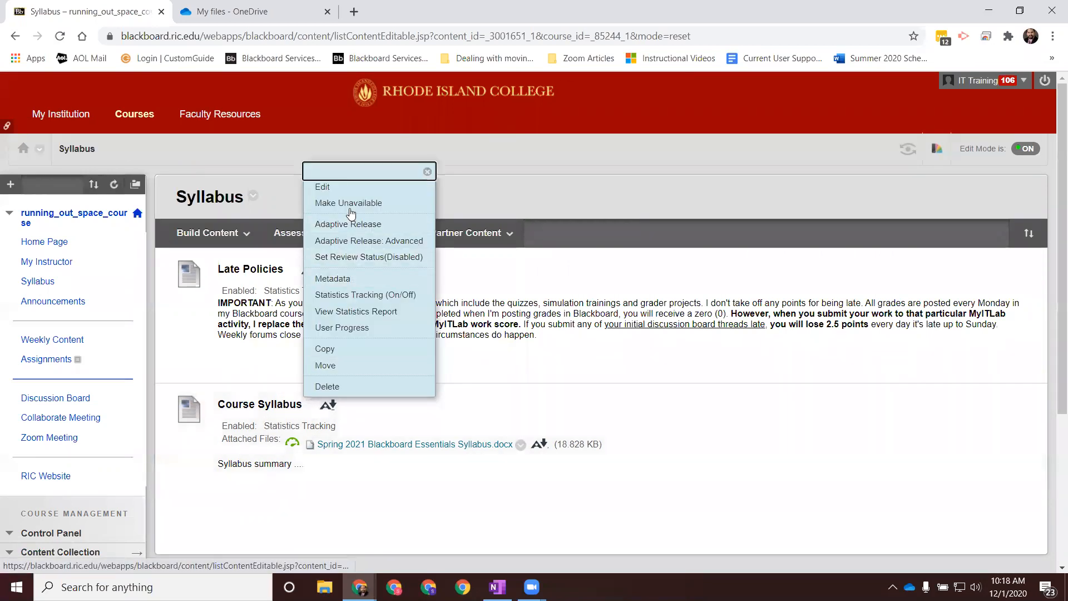
click(351, 189)
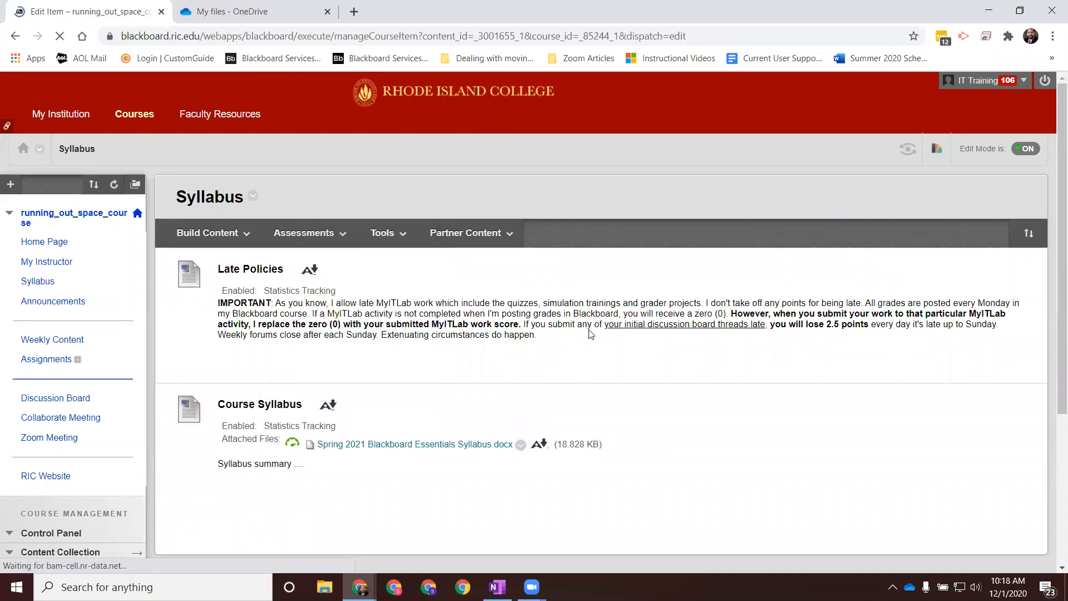
scroll(590, 329, down, 10)
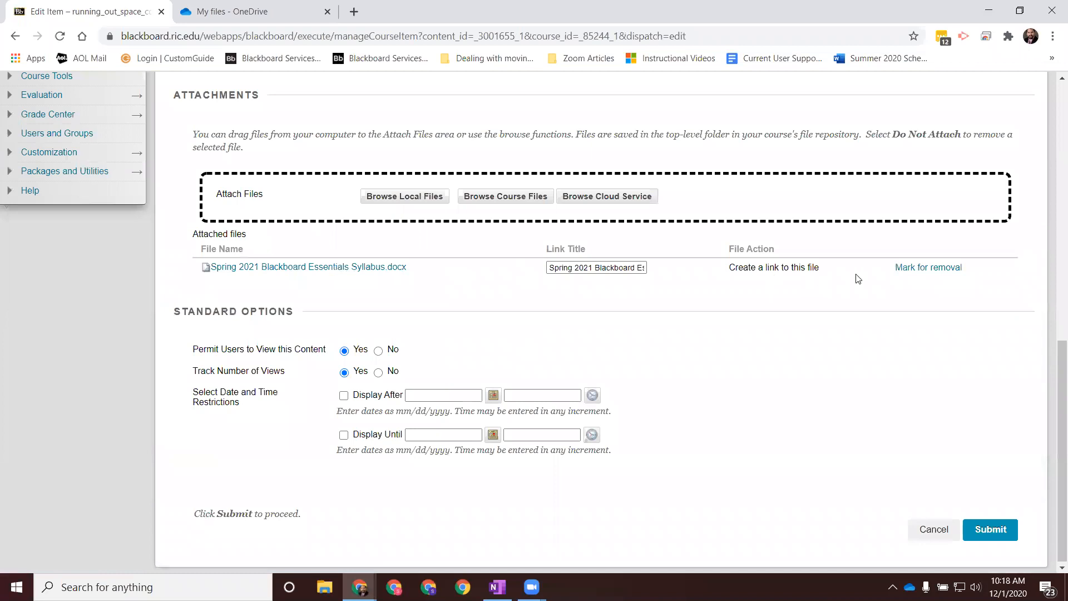
click(922, 268)
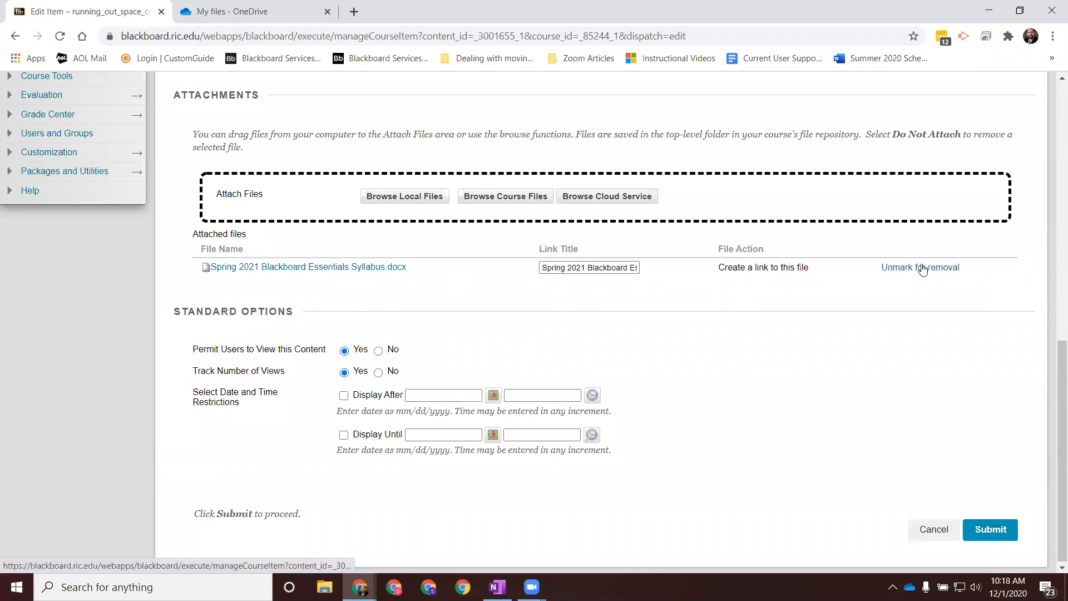
Step: Attach the local file Spring 2021 Blackboard Essentials Syllabus to the Course Syllabus item again and submit the changes
click(413, 197)
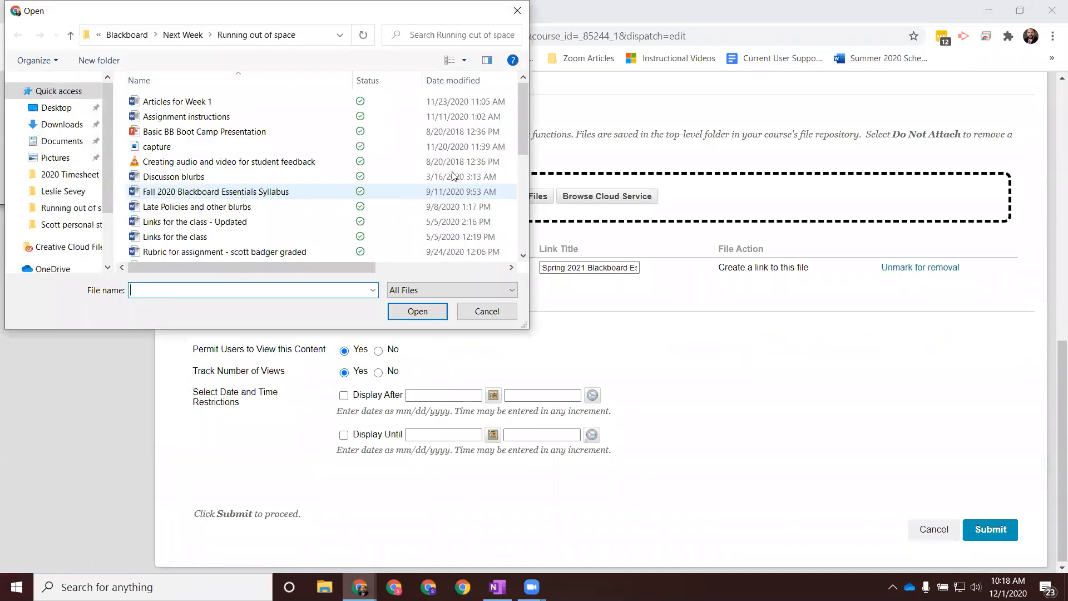
drag(524, 145, 524, 160)
scroll(334, 195, down, 4)
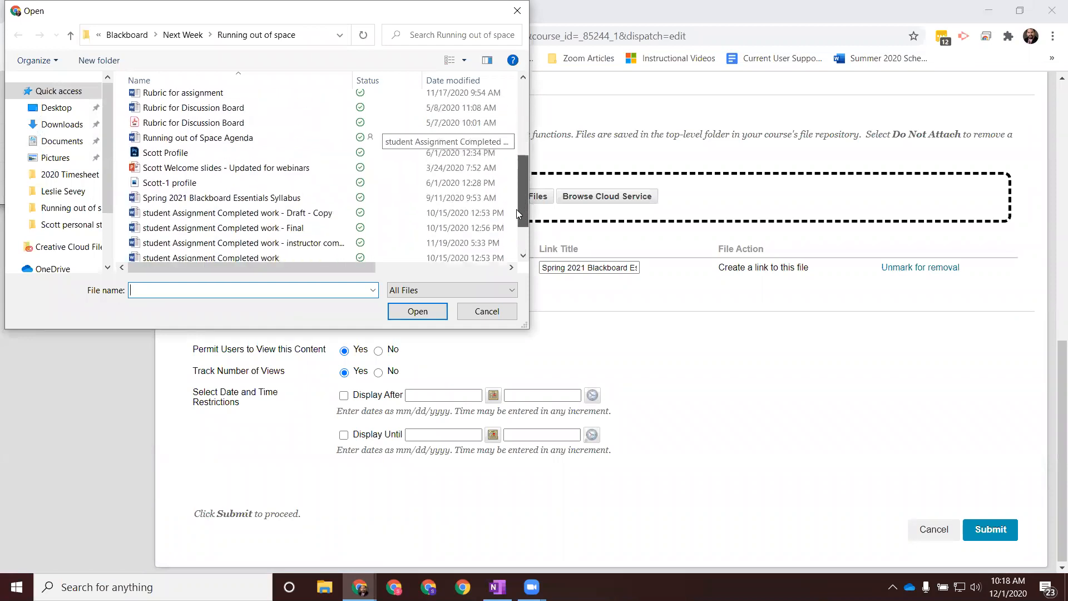
click(289, 177)
click(418, 310)
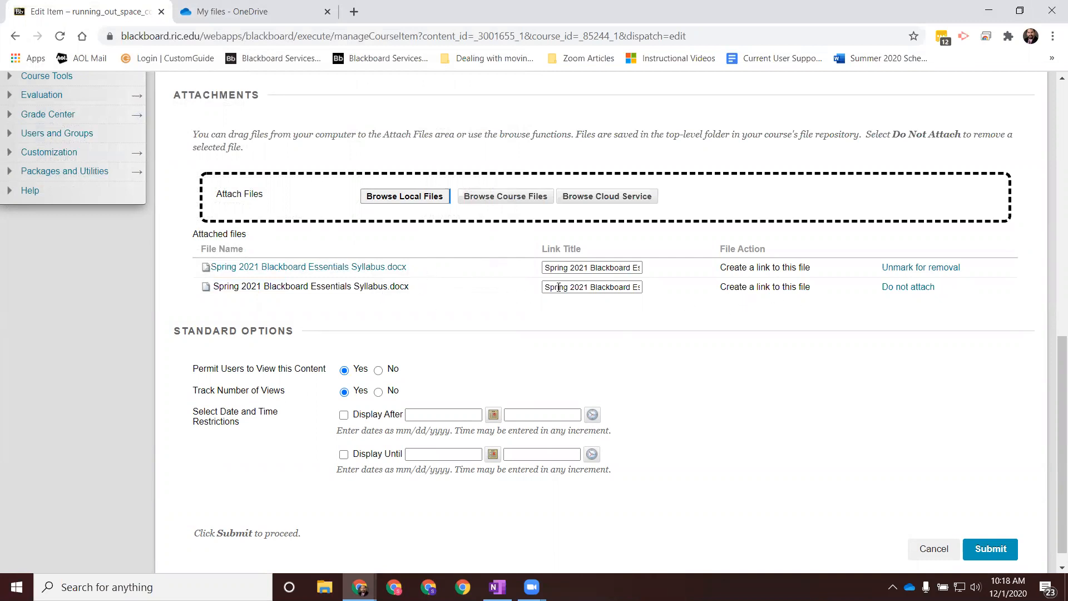
click(986, 555)
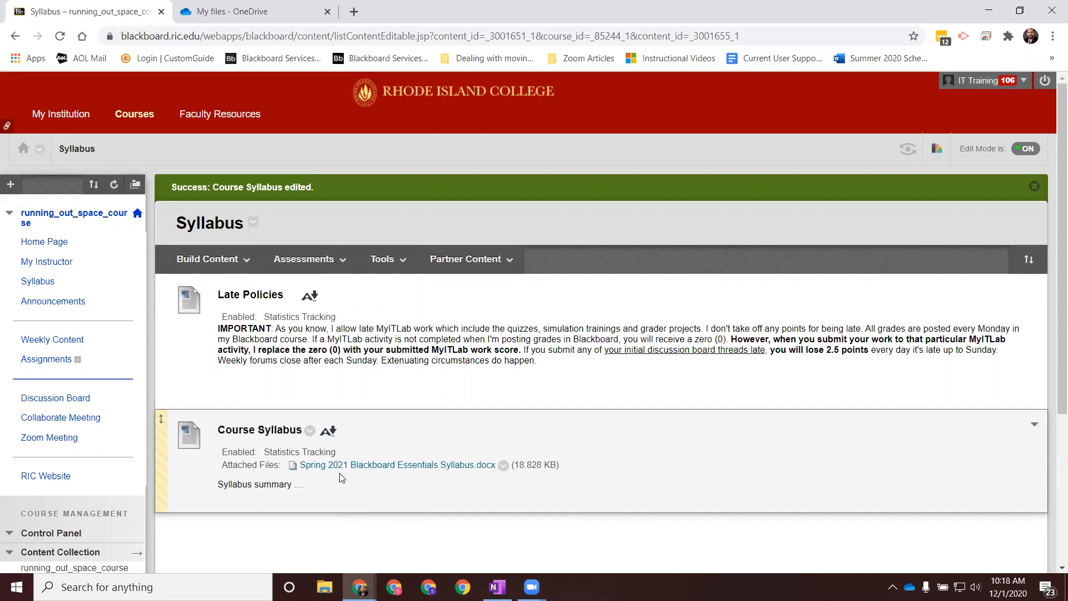
Step: Delete Spring 2021 Blackboard Essentials Syllabus.docx and Spring 2021 Blackboard Essentials Syllabus(1).docx from the running_out_space_course folder, including the linked copy
scroll(374, 470, down, 4)
click(78, 344)
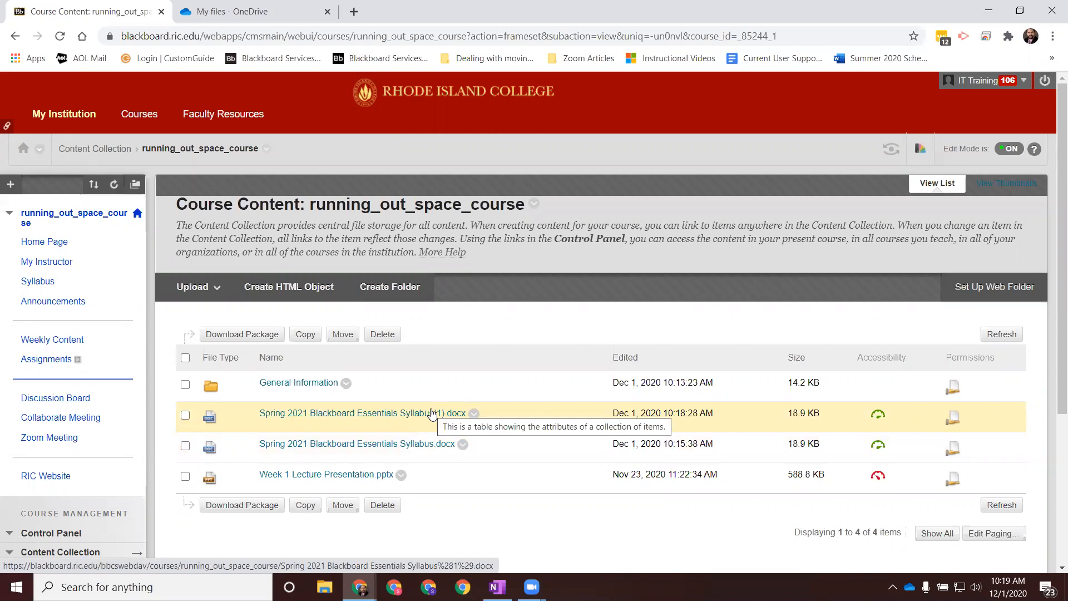
click(186, 446)
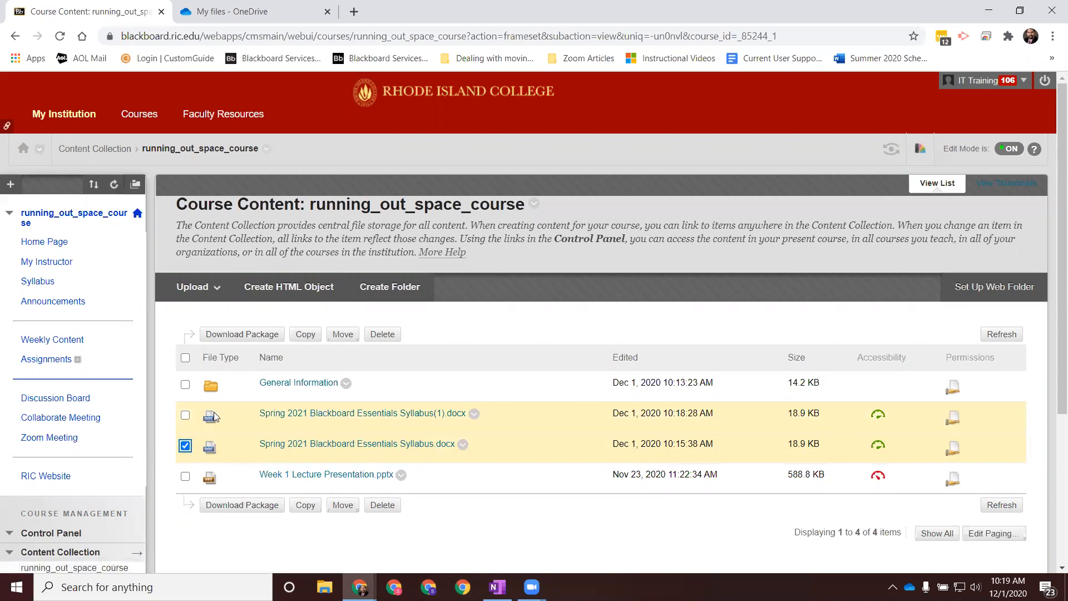
click(185, 416)
click(392, 336)
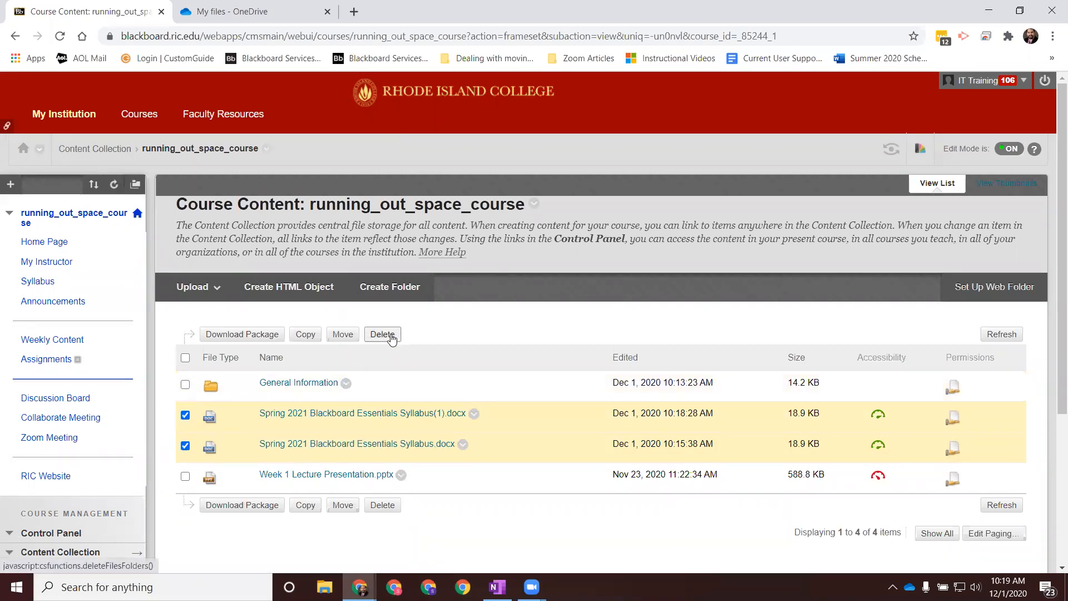
click(593, 129)
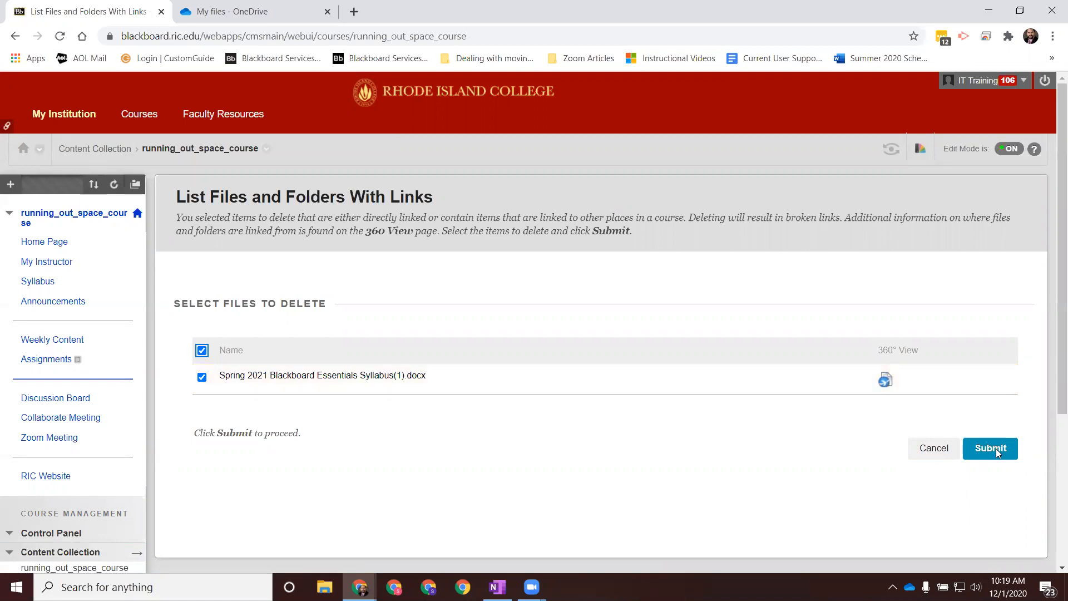
click(996, 448)
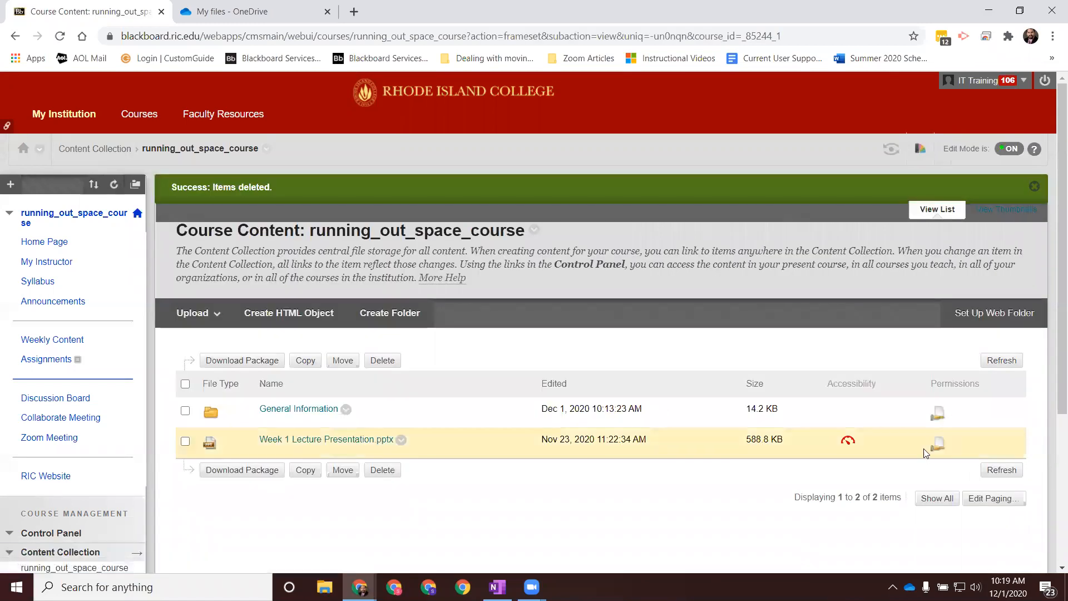
Step: Open the Course Syllabus item on the Syllabus page for editing and mark its invalid Spring 2021 syllabus attachment for removal
click(40, 284)
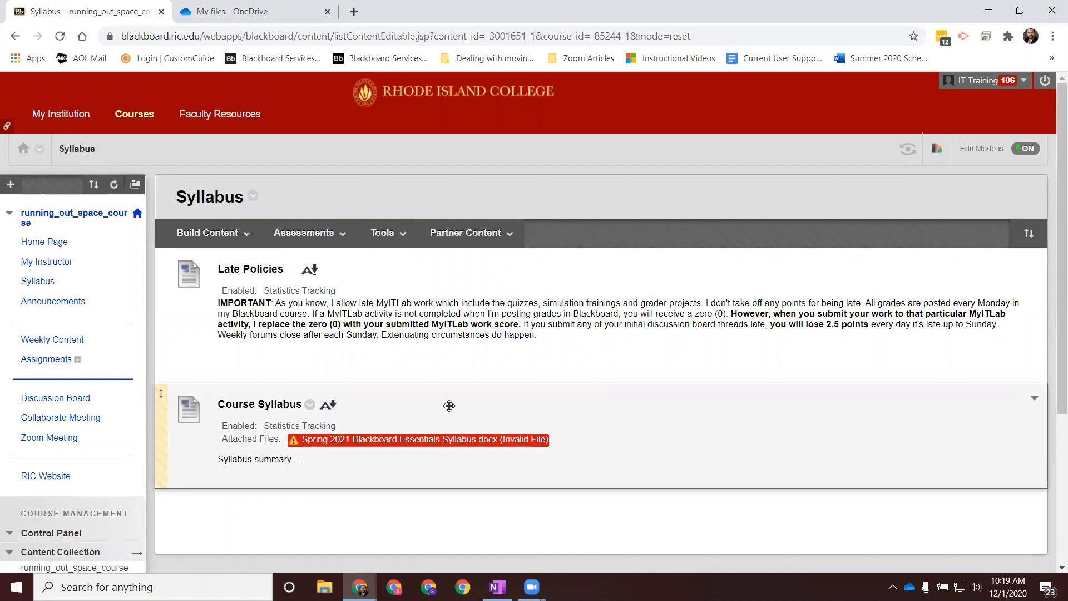
click(310, 406)
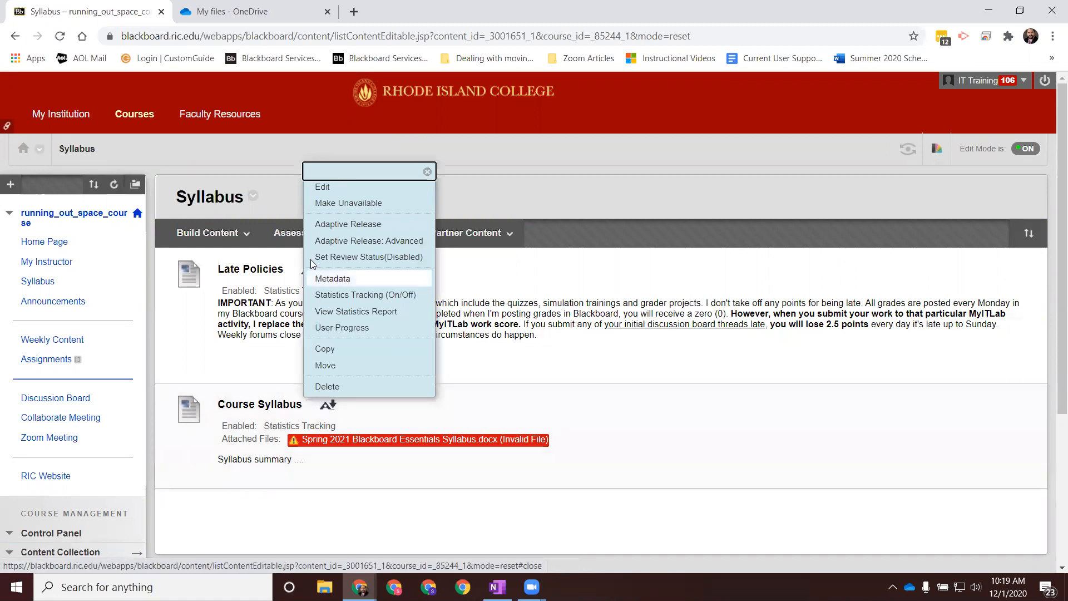
click(321, 185)
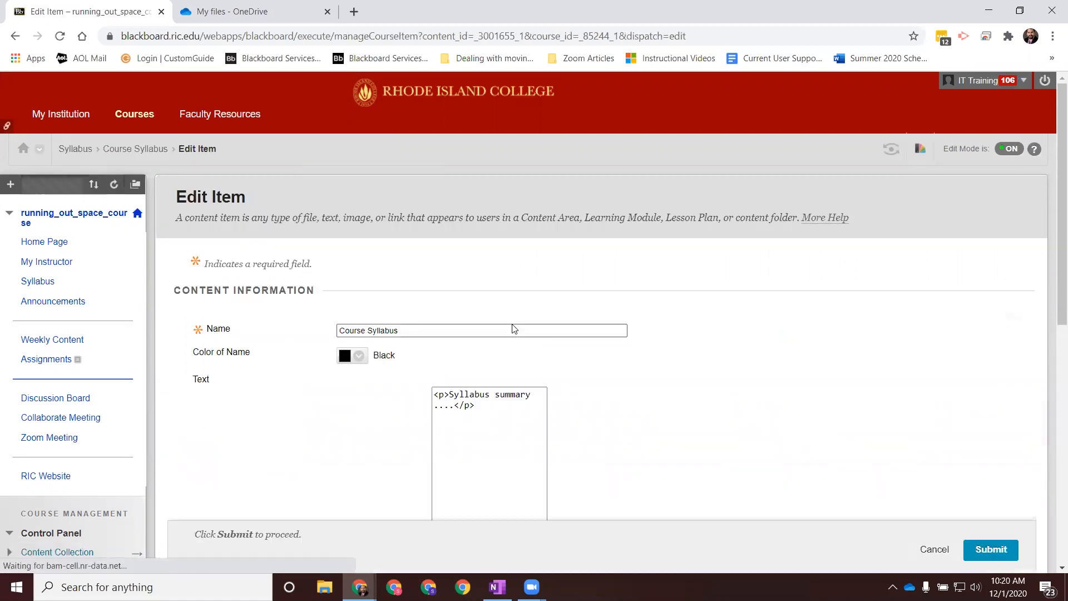
scroll(520, 331, down, 6)
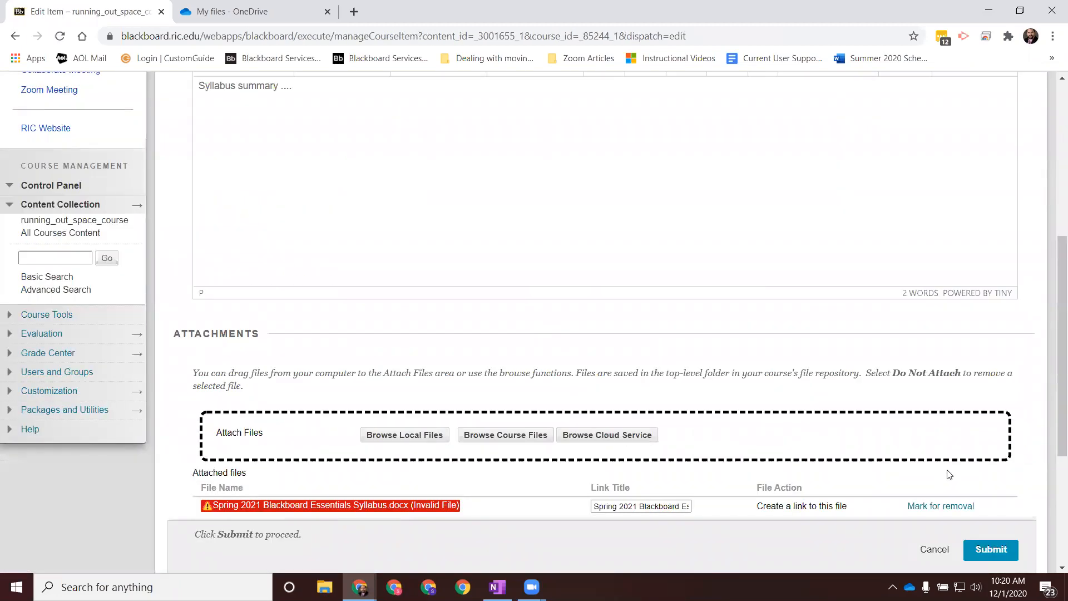
scroll(950, 474, down, 4)
click(941, 268)
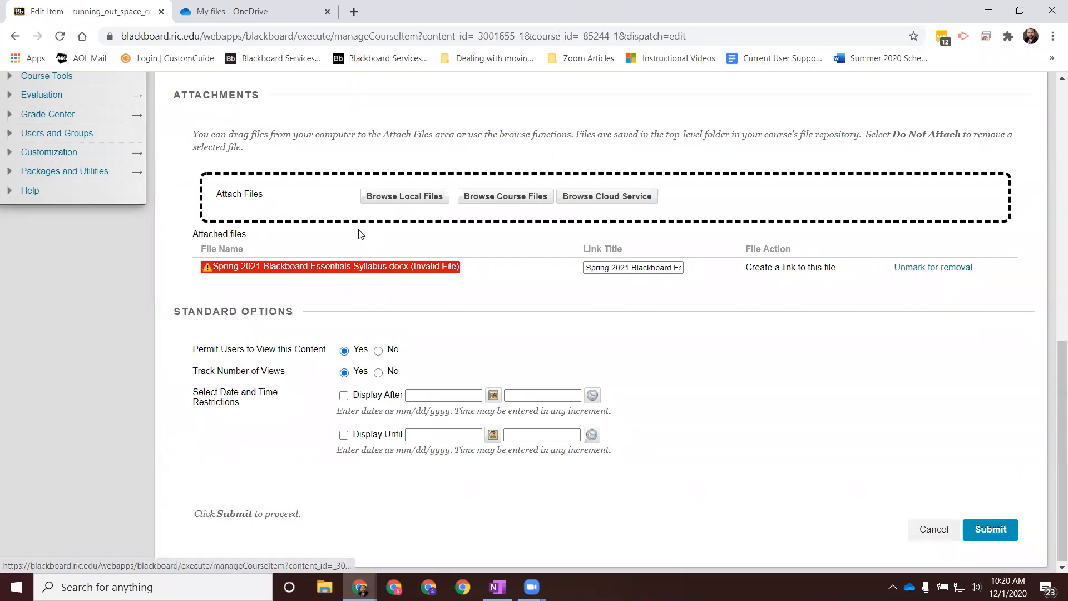
Step: Upload the local Spring 2021 Blackboard Essentials Syllabus as the Course Syllabus item's new attachment and submit the item
click(396, 196)
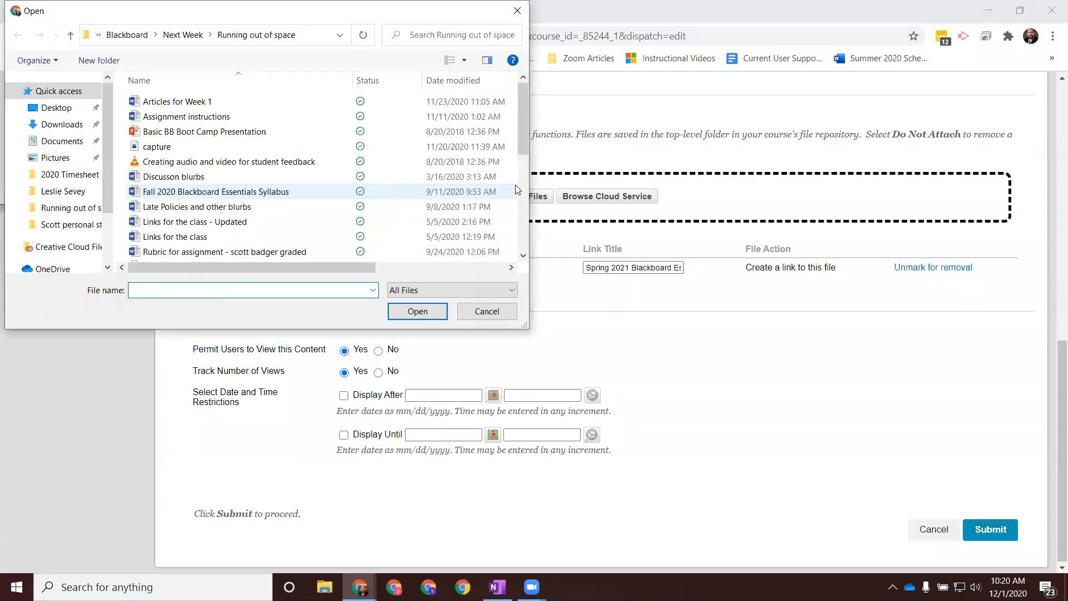
drag(522, 124, 523, 205)
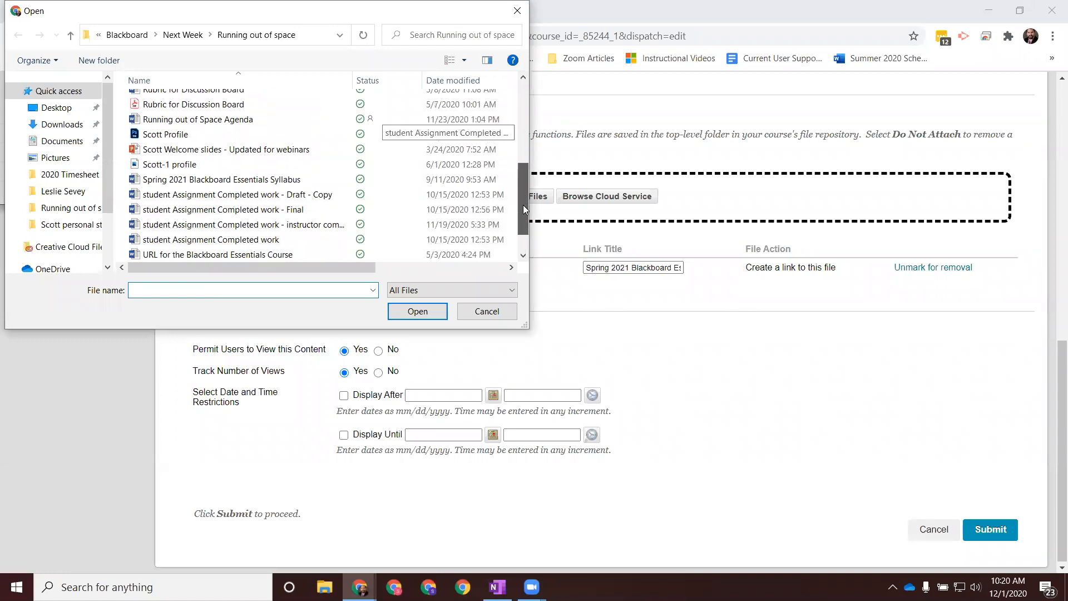
click(289, 179)
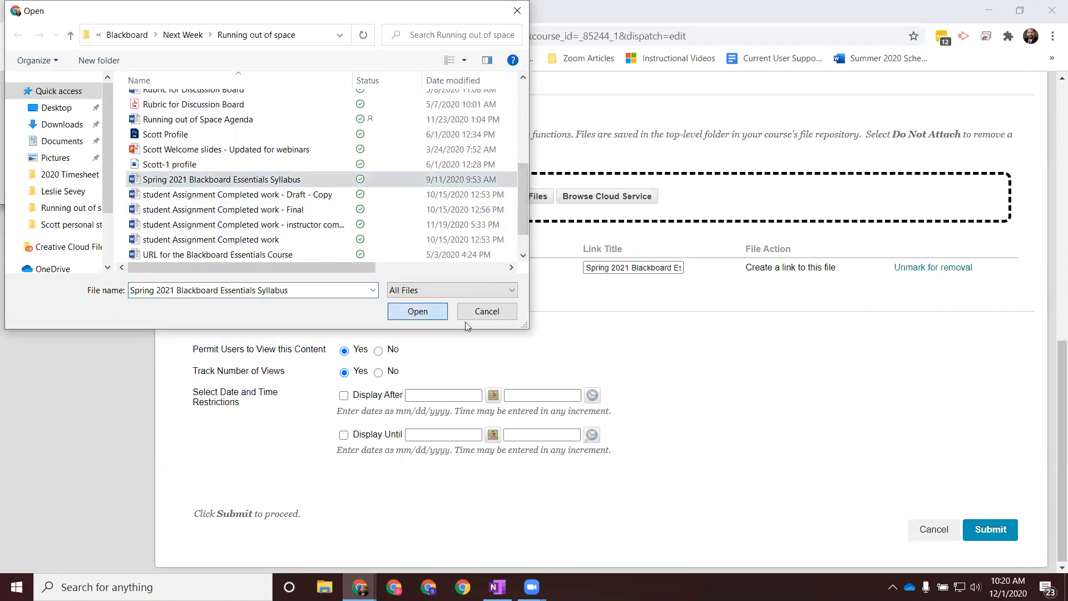
key(Return)
click(998, 551)
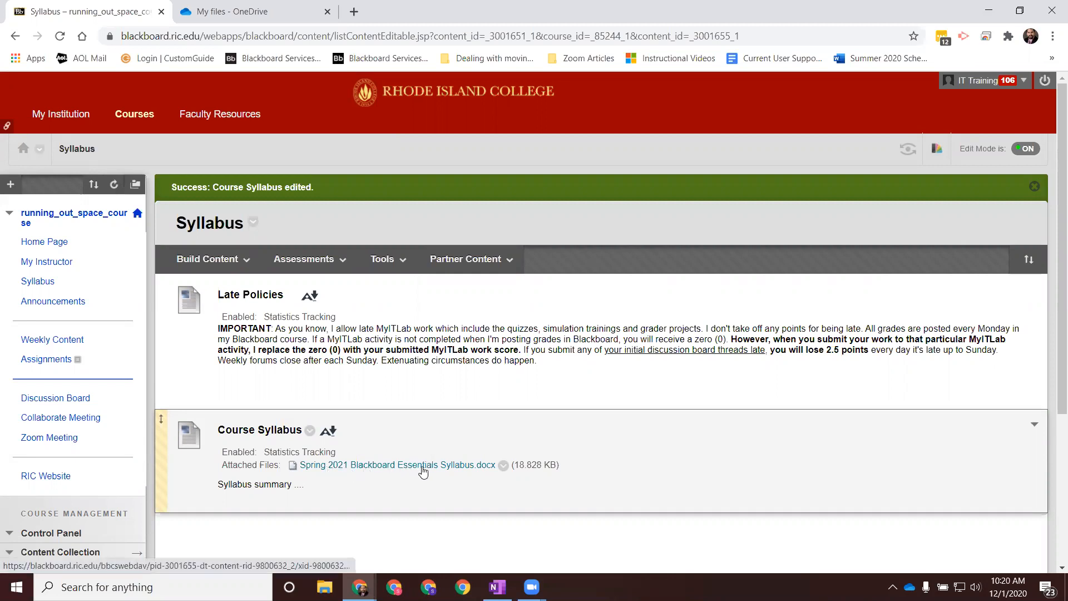
Step: Overwrite the attached Spring 2021 Blackboard Essentials Syllabus.docx with the local file of the same name and view the running_out_space_course folder
click(503, 467)
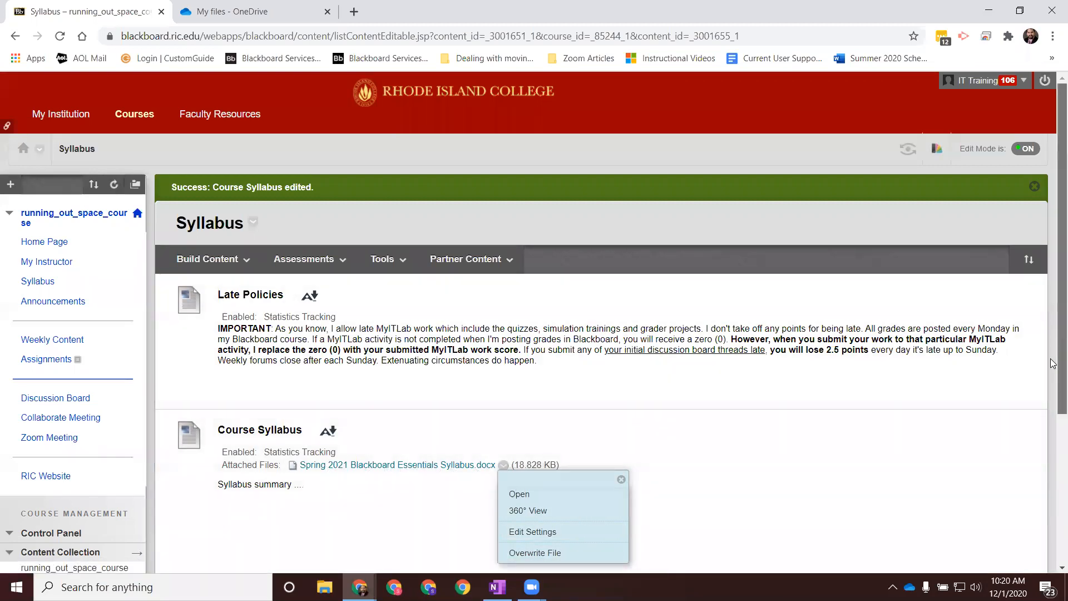
scroll(901, 417, down, 2)
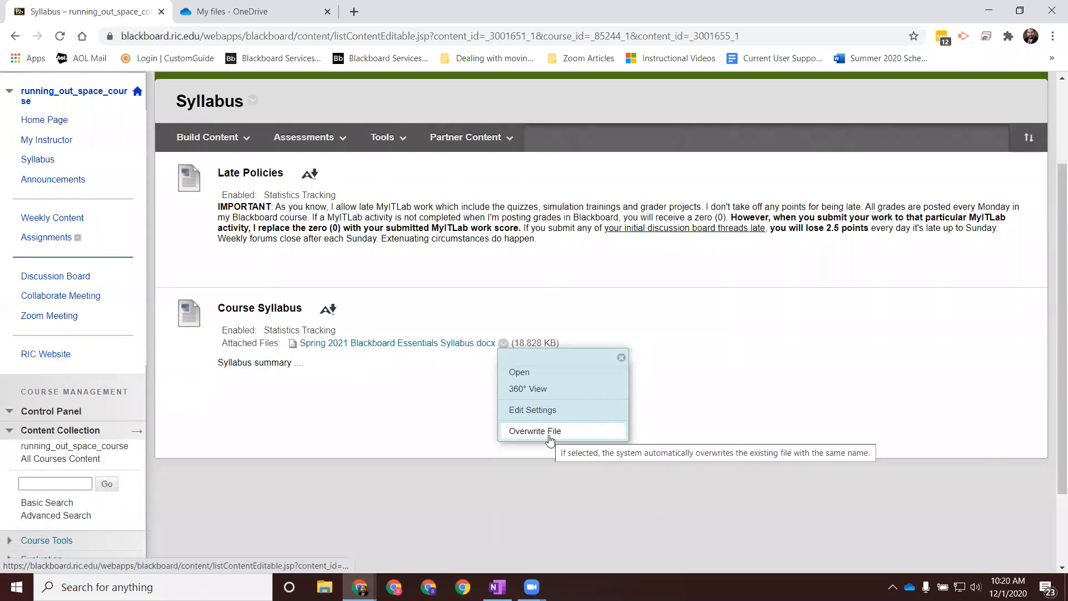
click(549, 437)
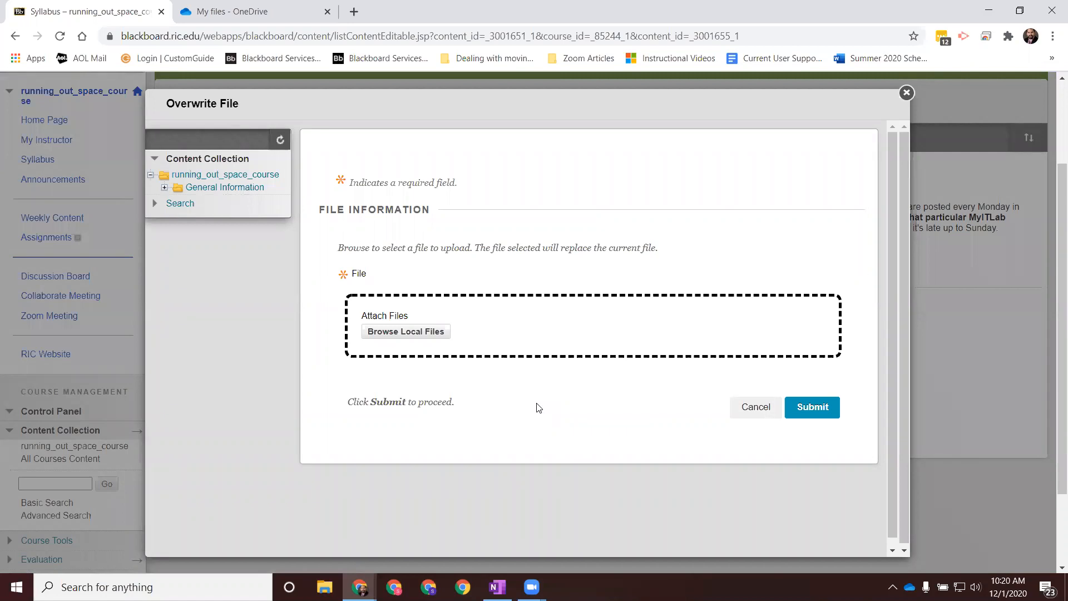
click(424, 334)
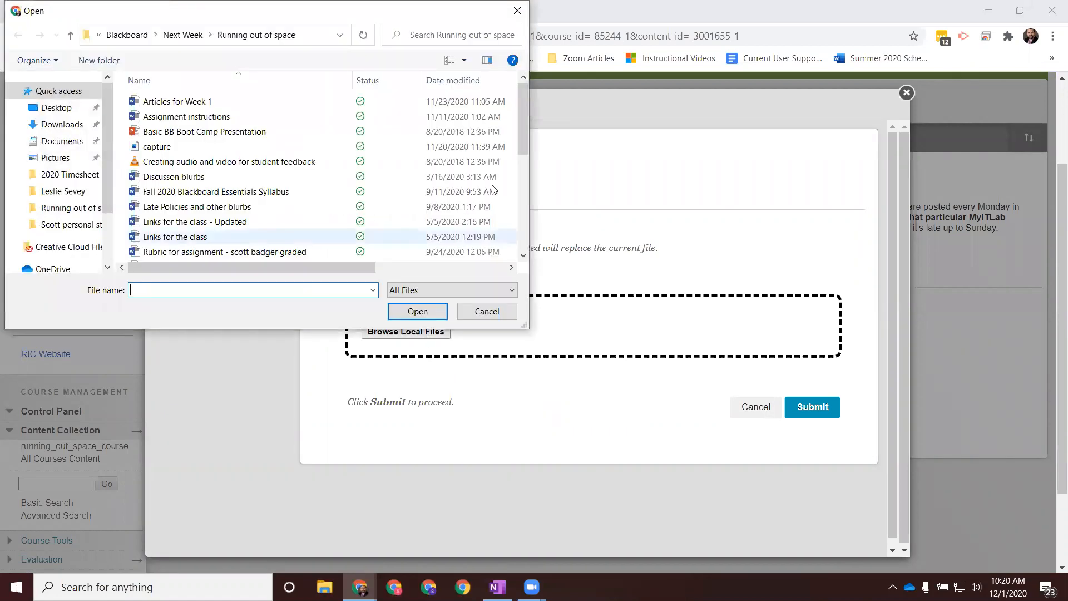
drag(523, 138, 517, 218)
click(318, 188)
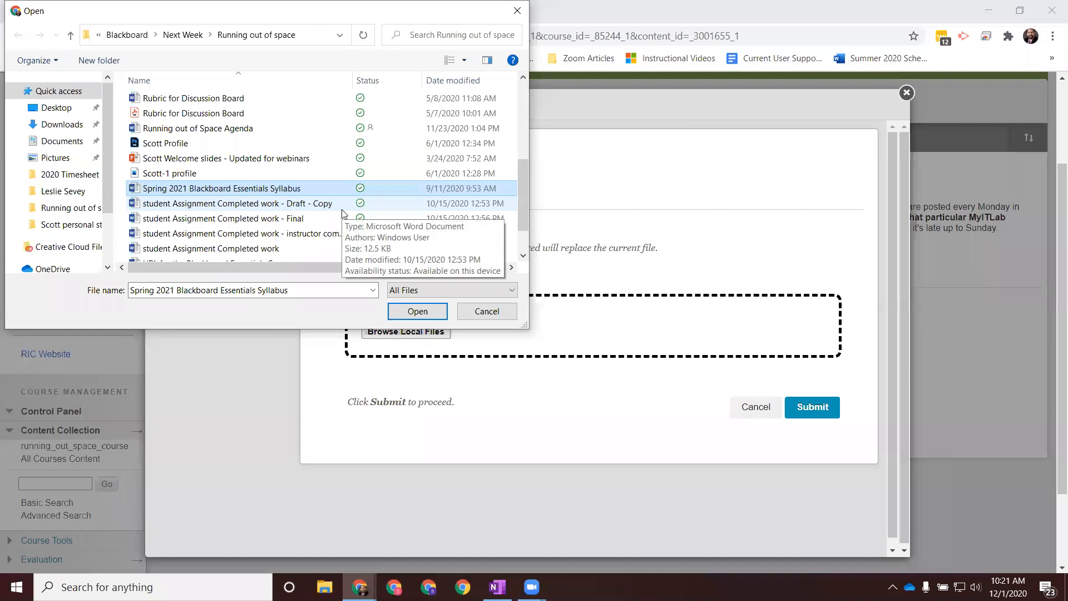
click(419, 312)
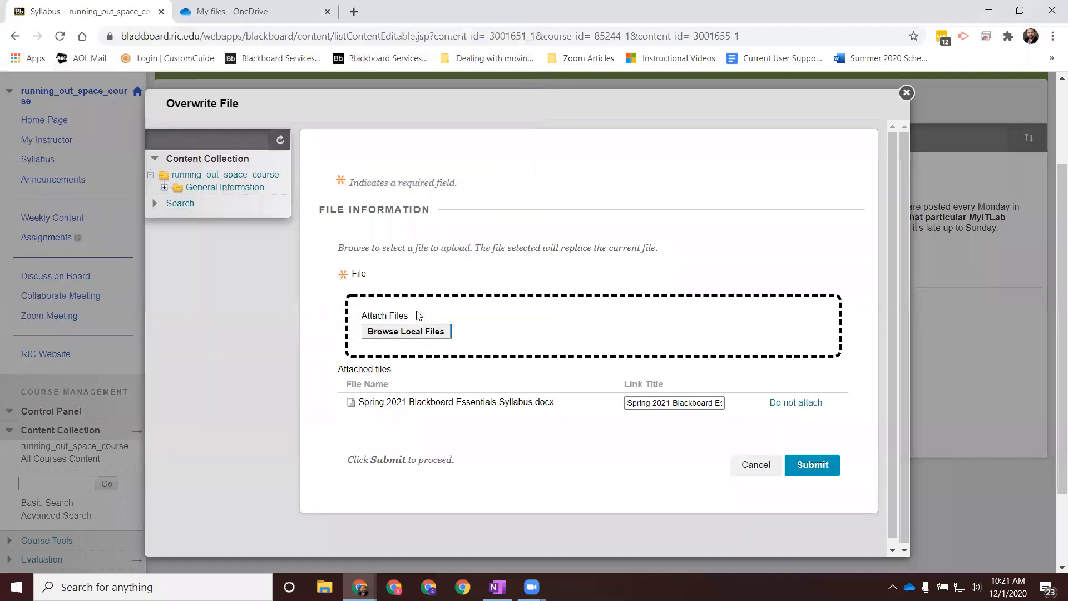
click(808, 466)
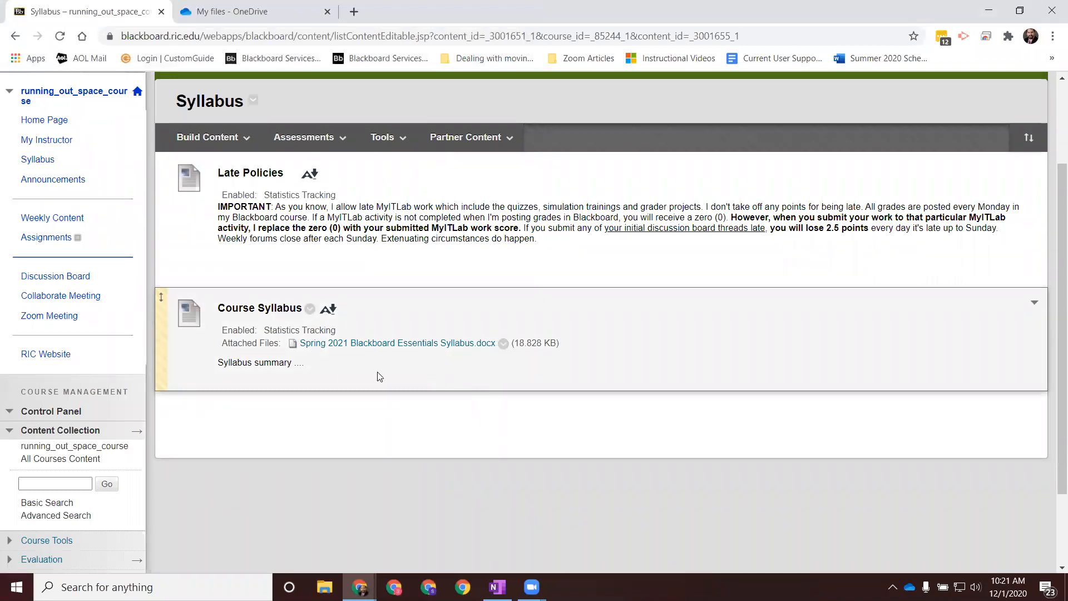
click(64, 448)
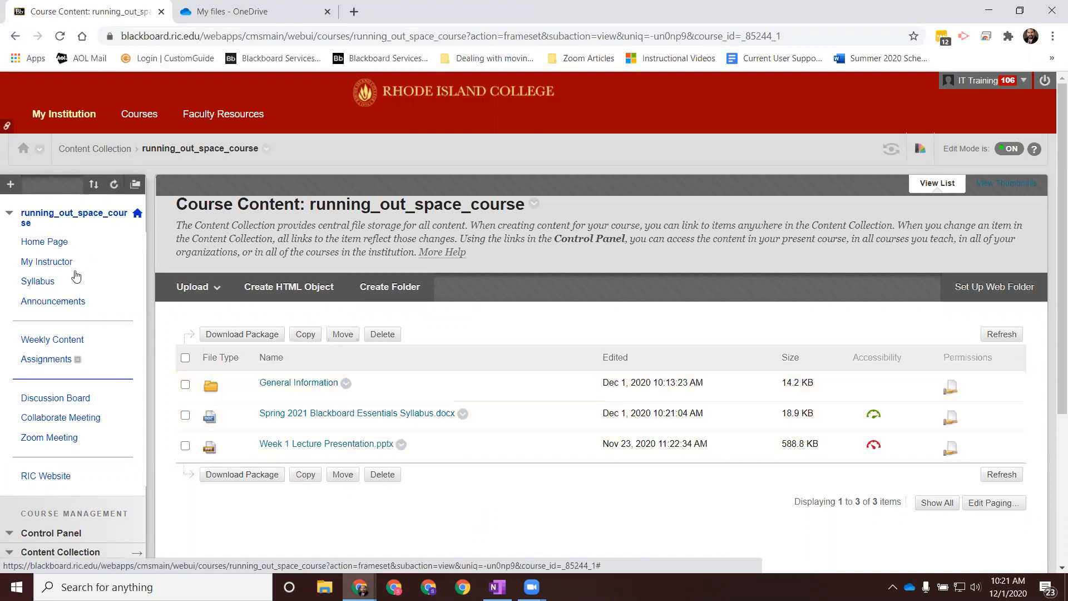
Step: Review the file options of the Course Syllabus attachment on the Syllabus page and return to the running_out_space_course content folder
click(38, 281)
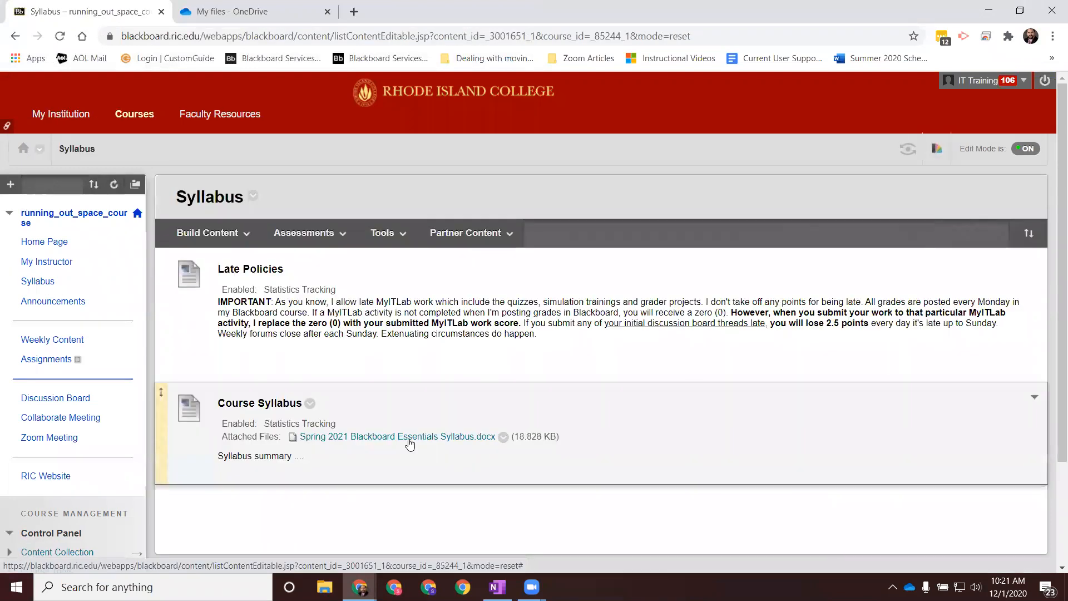
click(521, 445)
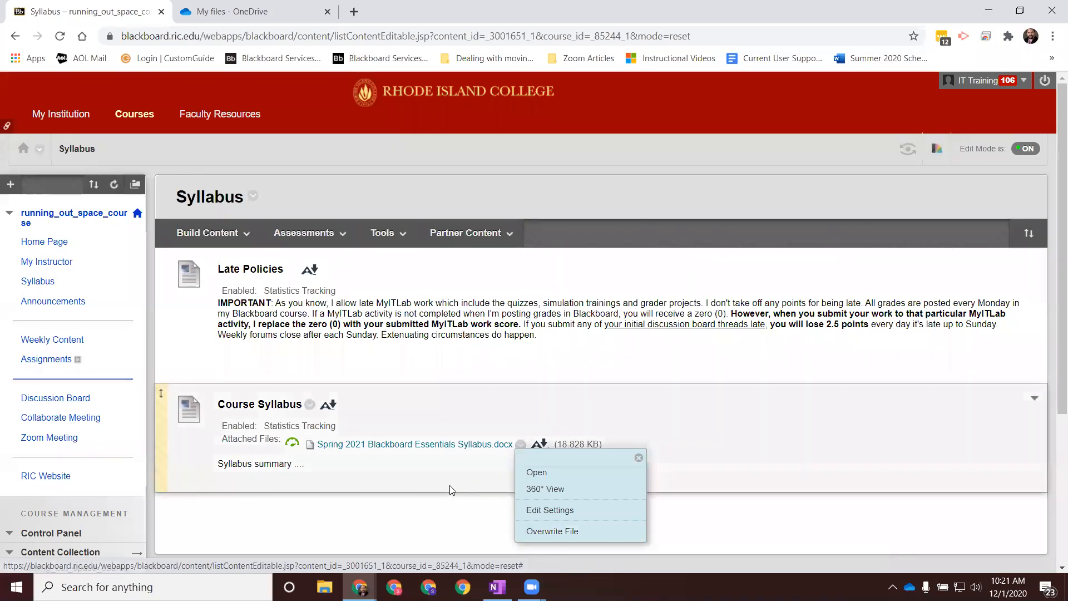
click(427, 510)
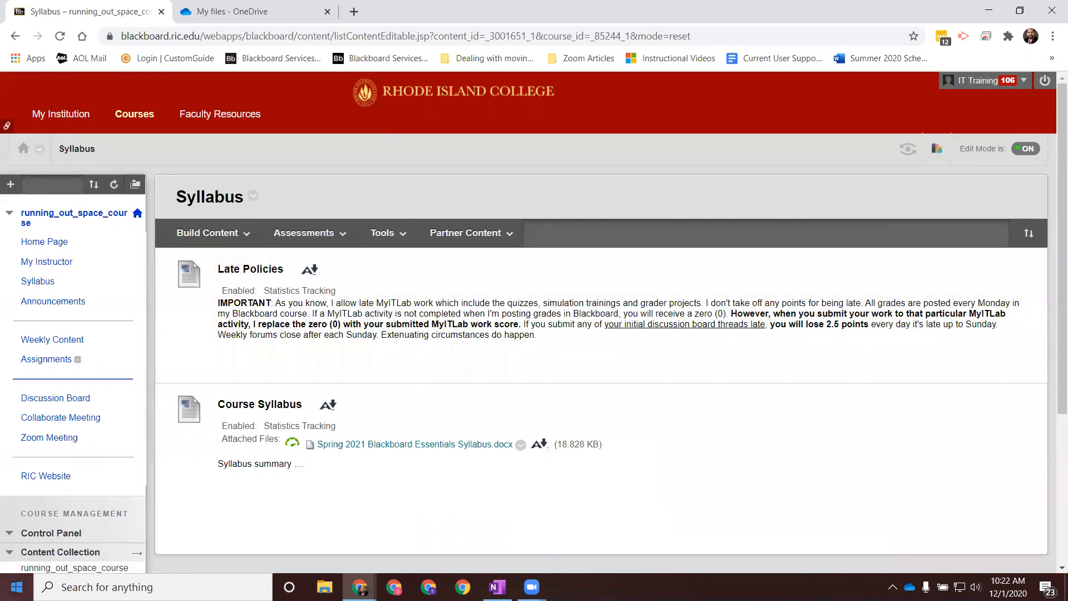
click(109, 568)
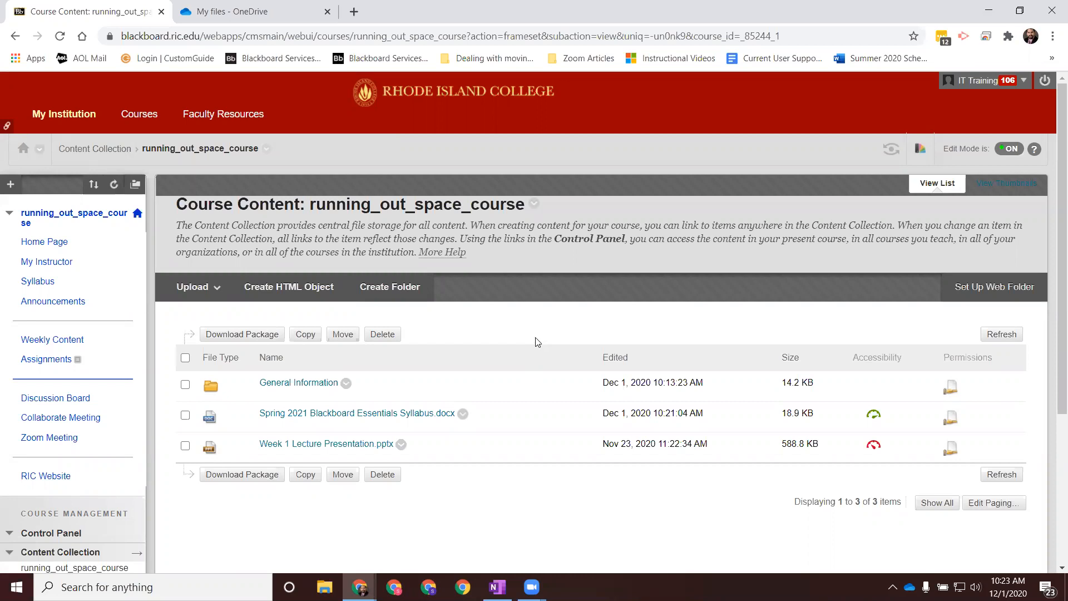
Step: In the OneDrive browser tab, go to the Rhode Island College website and open Office 365 through its Web Mail page
click(256, 15)
click(248, 35)
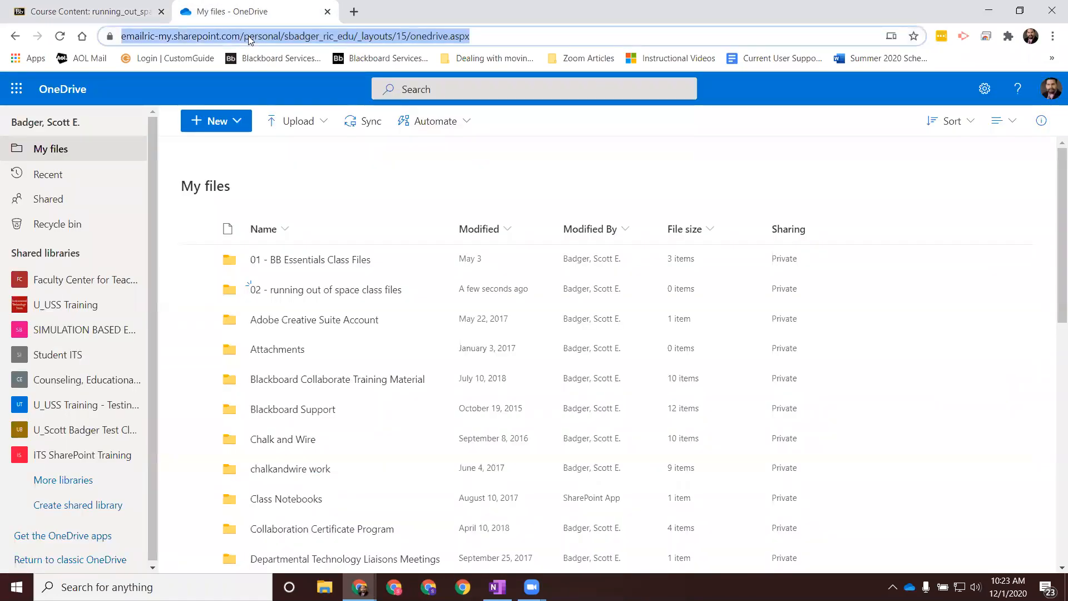
text(www)
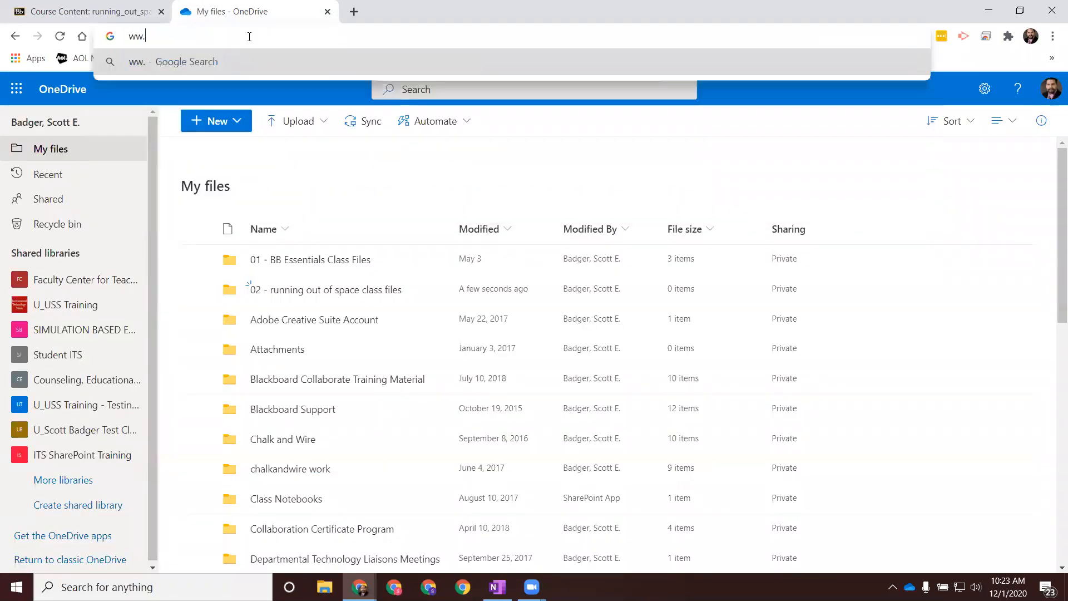
text(.r)
key(Return)
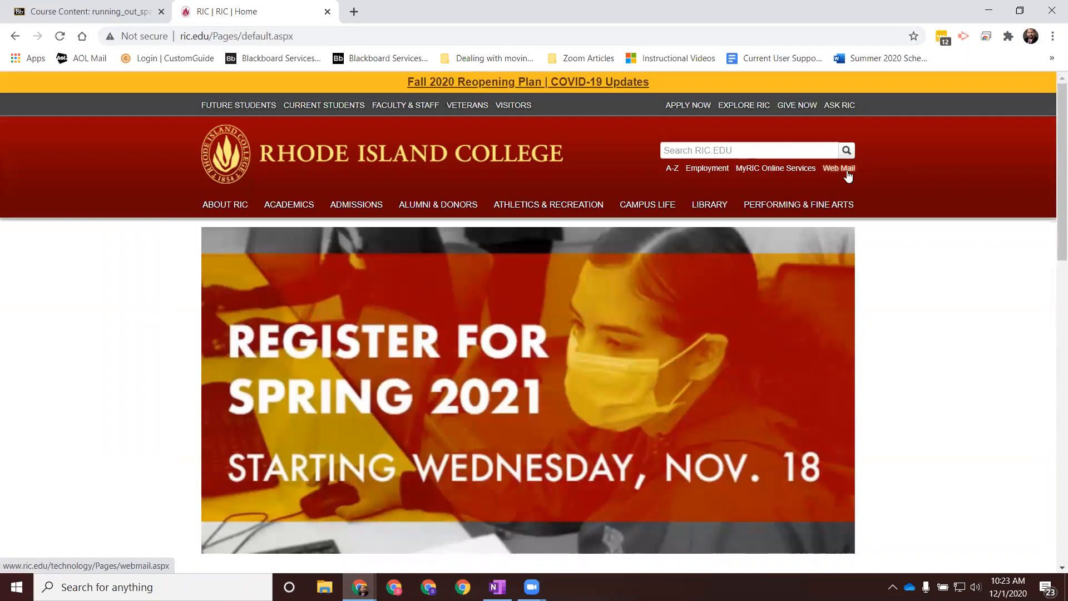
click(848, 176)
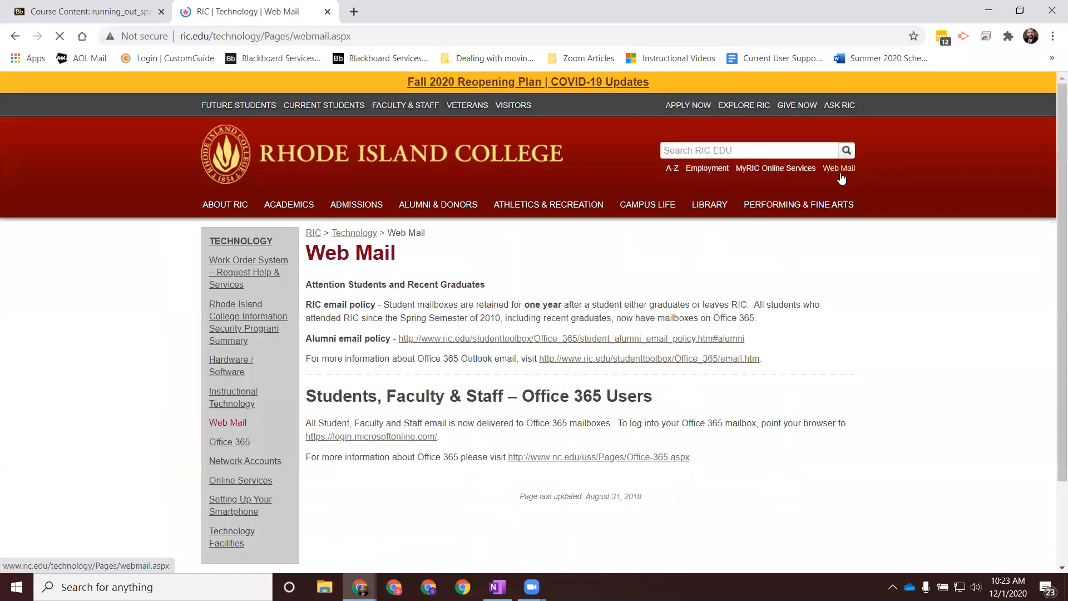
click(361, 438)
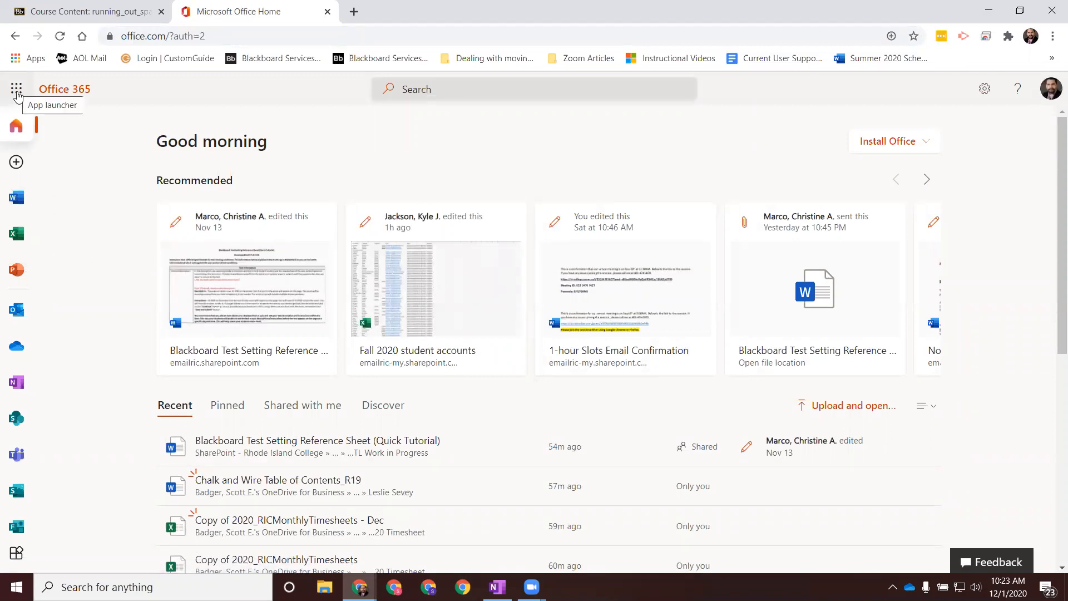
Step: Launch OneDrive from the Office 365 apps and look through the folders in My files
click(17, 91)
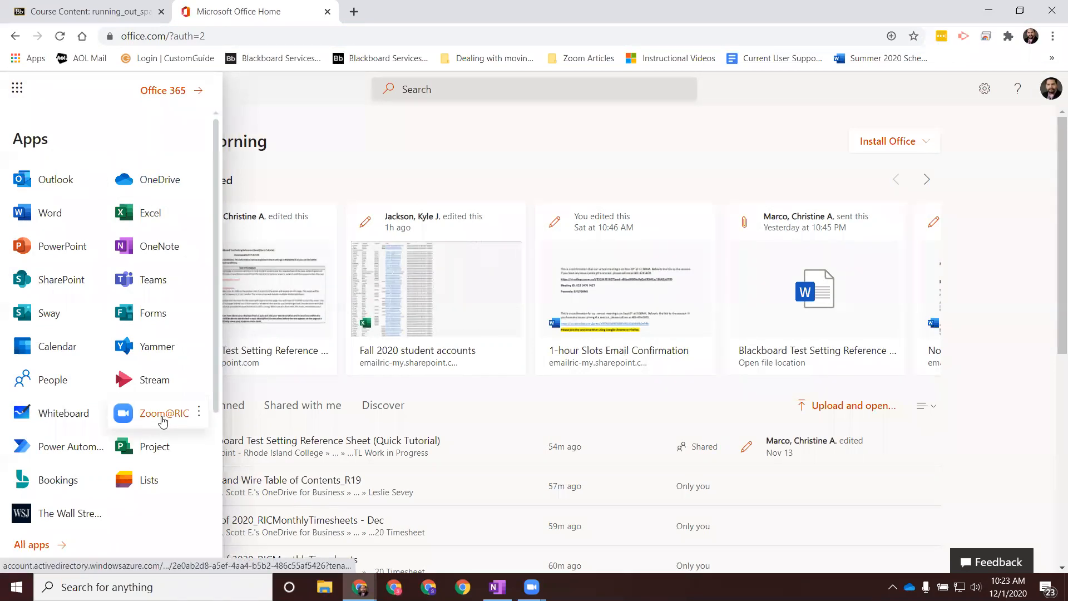
click(156, 184)
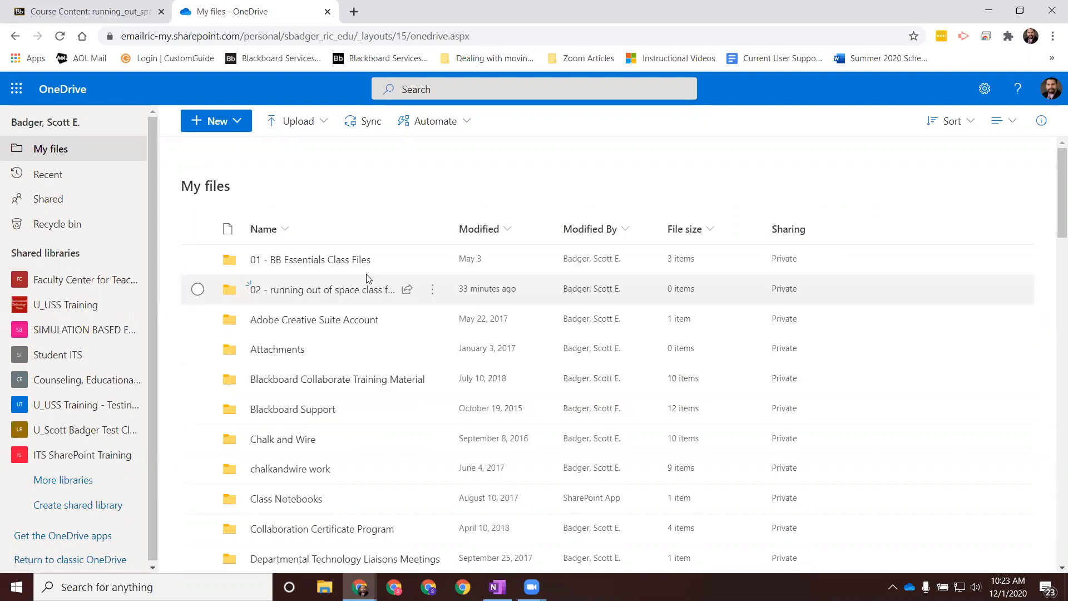
scroll(370, 310, down, 20)
scroll(367, 322, up, 20)
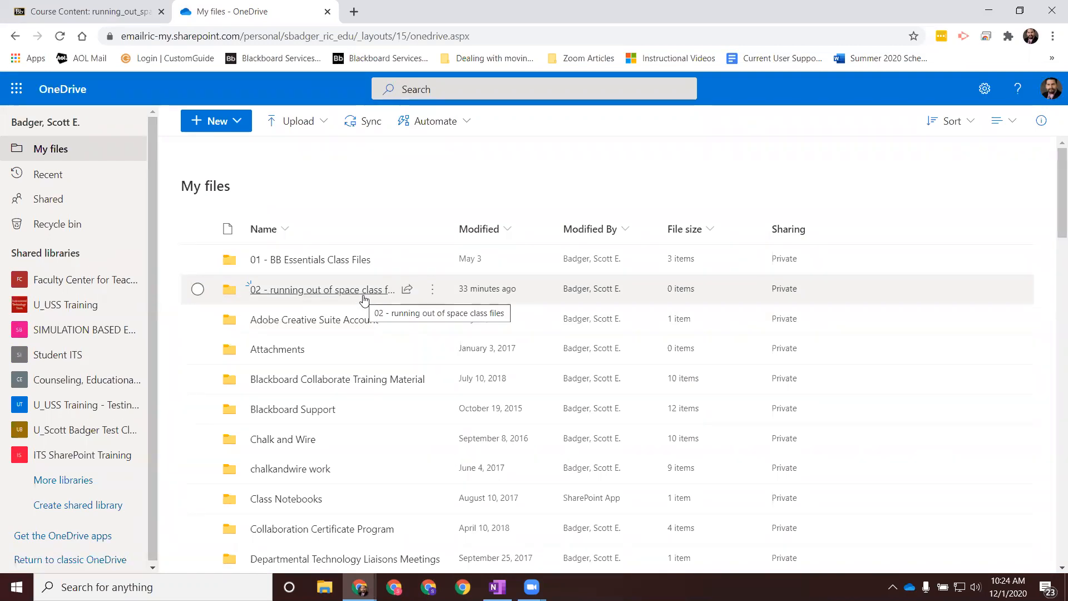
click(238, 122)
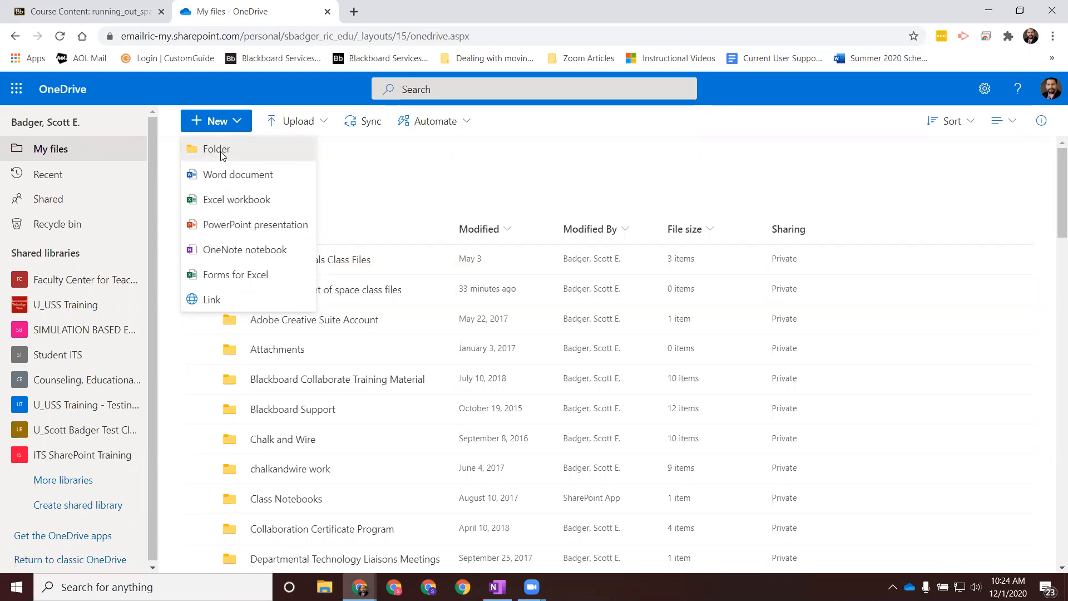
click(221, 154)
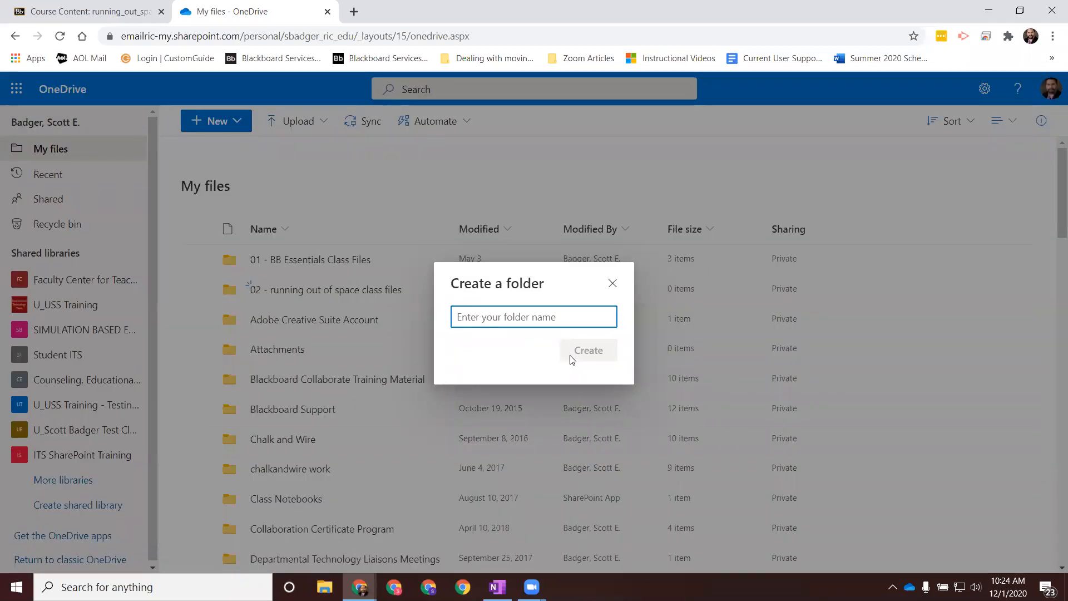
click(614, 284)
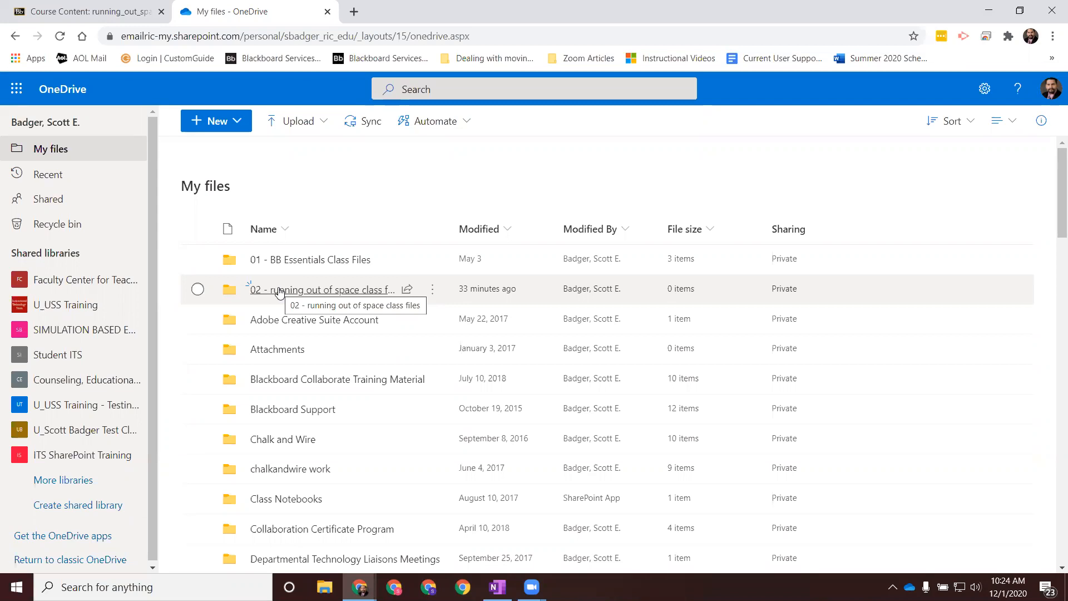
Step: Upload Links for the class - Updated, Spring 2021 Blackboard Essentials Syllabus and Week 2 Lecture Presentation to the 02 - running out of space class files folder
click(325, 289)
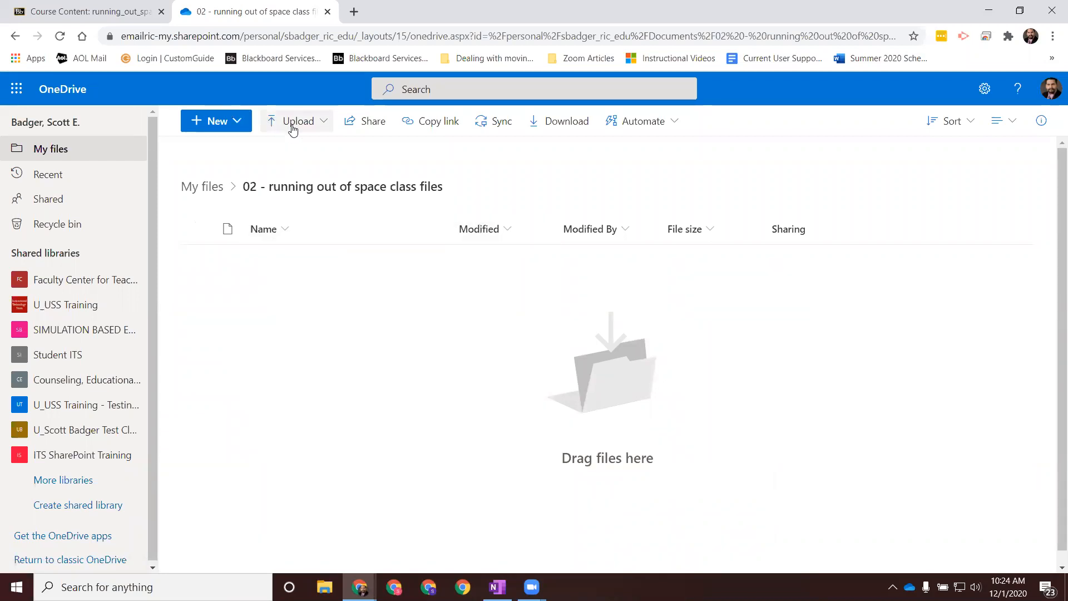
click(324, 128)
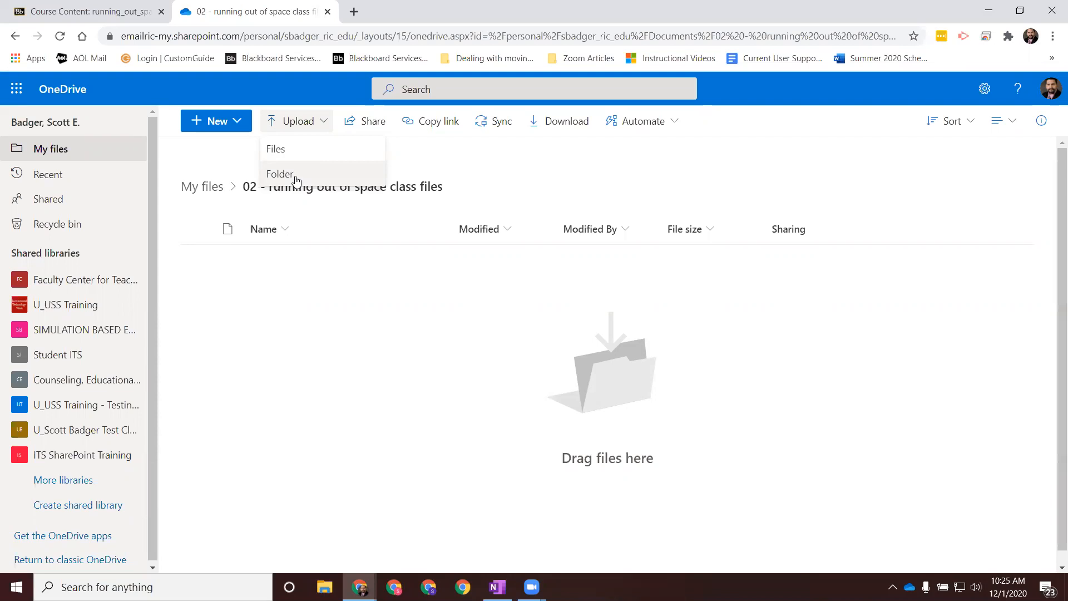
click(281, 149)
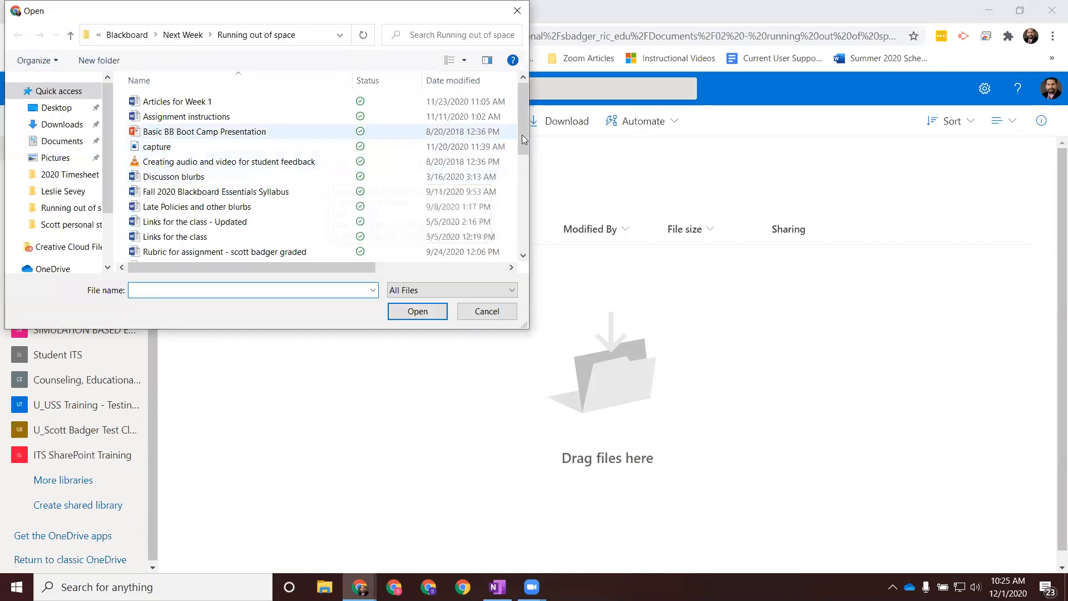
drag(526, 133, 521, 227)
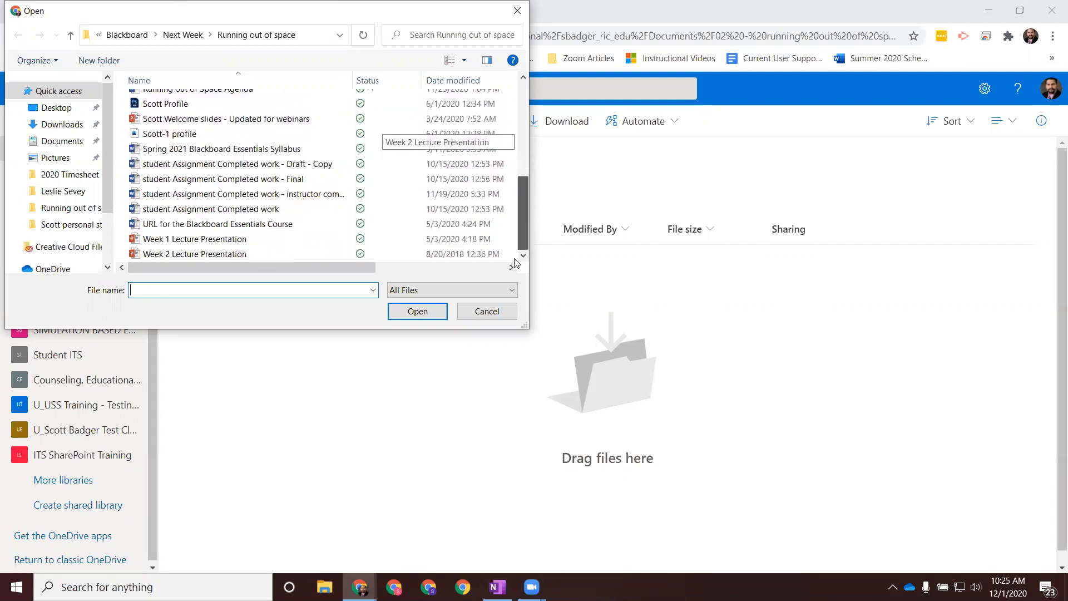
click(210, 254)
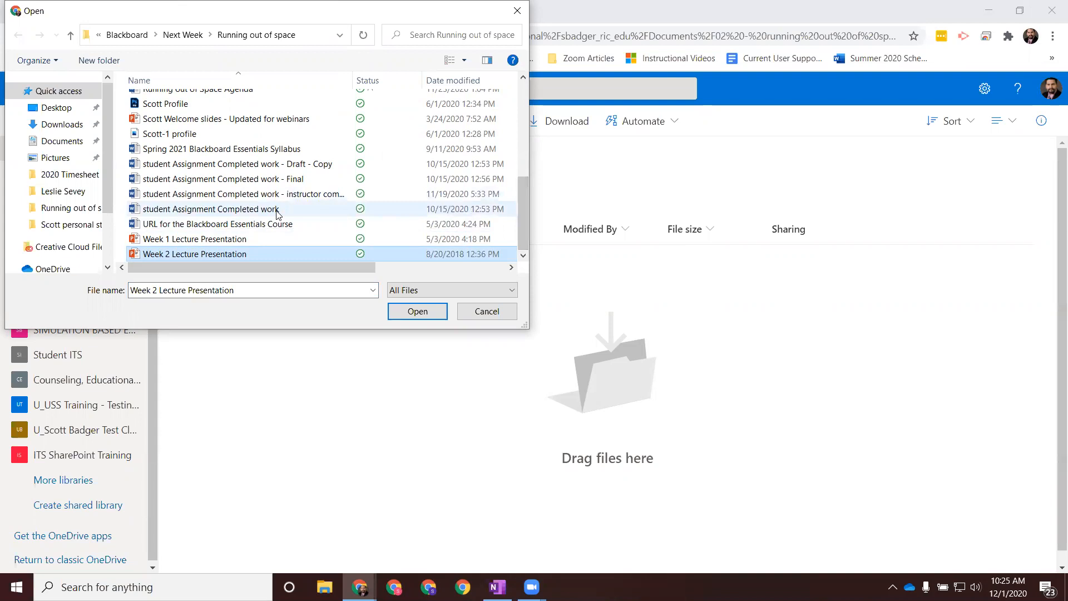
drag(524, 205, 530, 165)
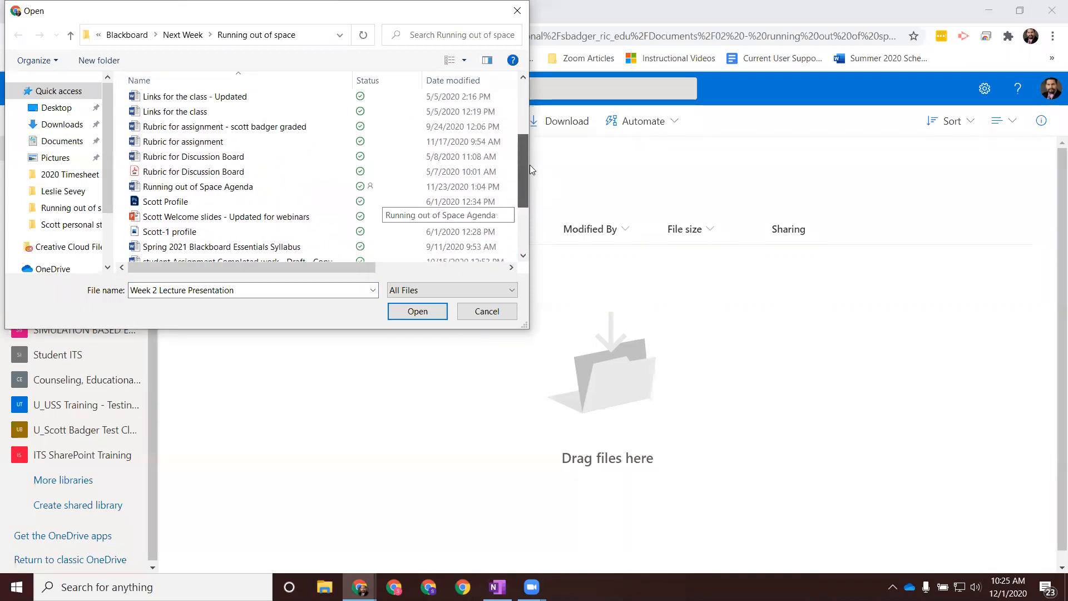
ctrl+click(211, 104)
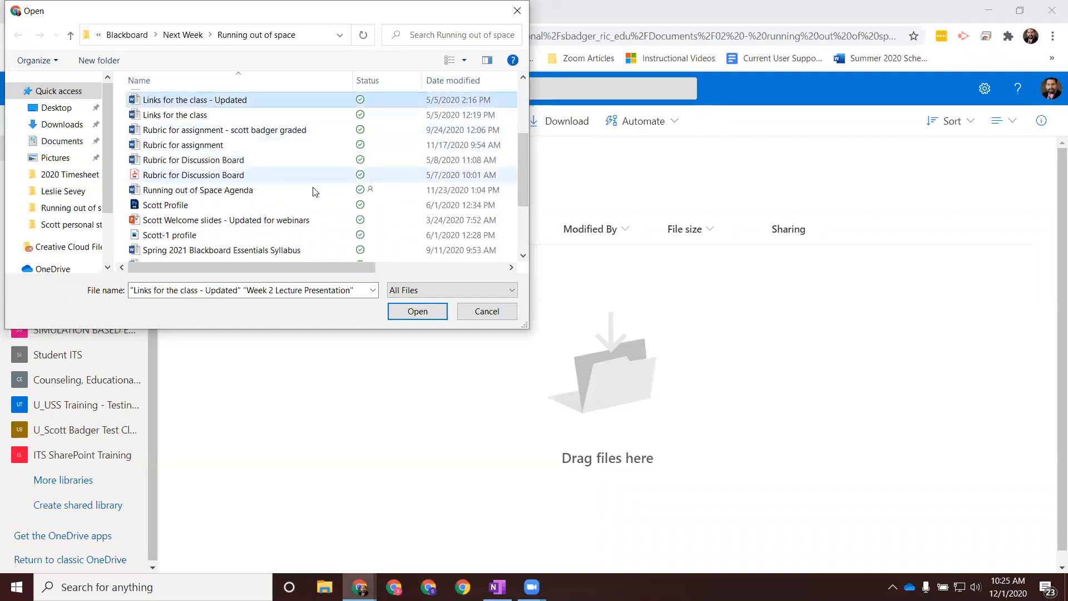
scroll(445, 172, down, 2)
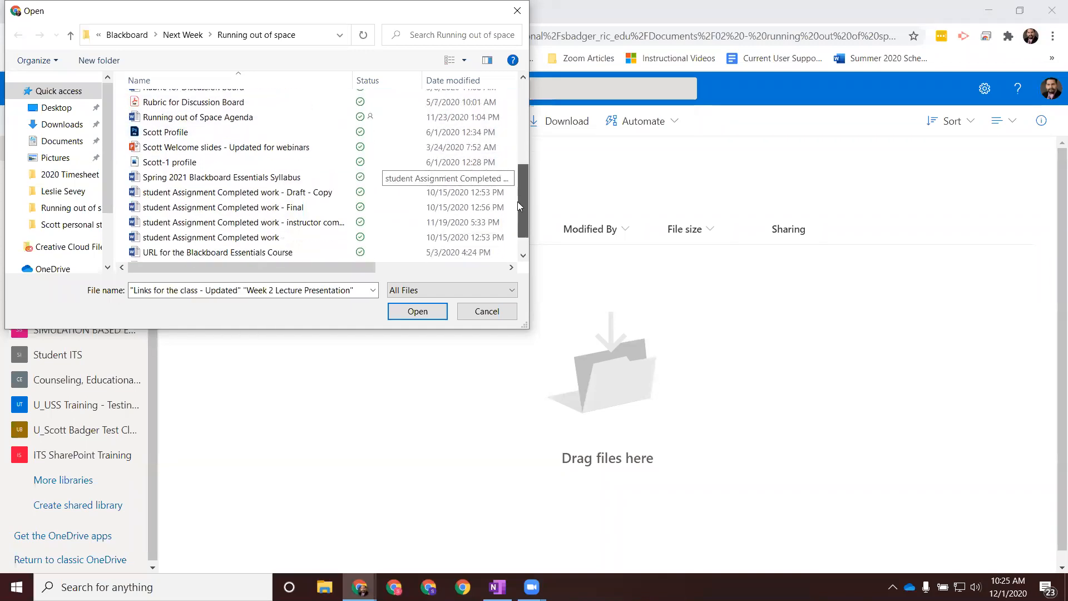
ctrl+click(274, 178)
drag(523, 203, 523, 216)
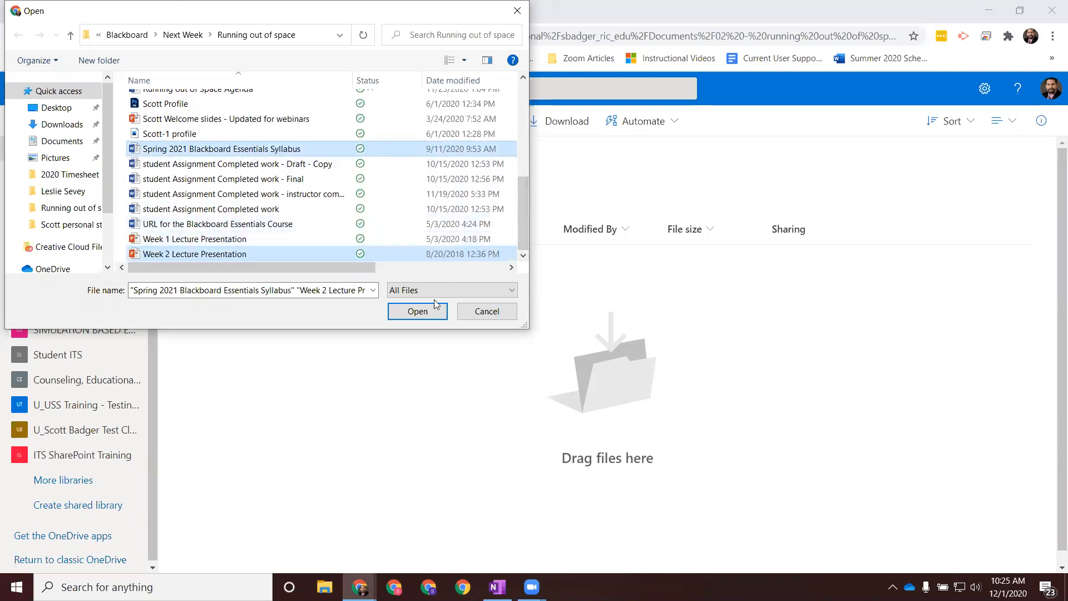
click(405, 313)
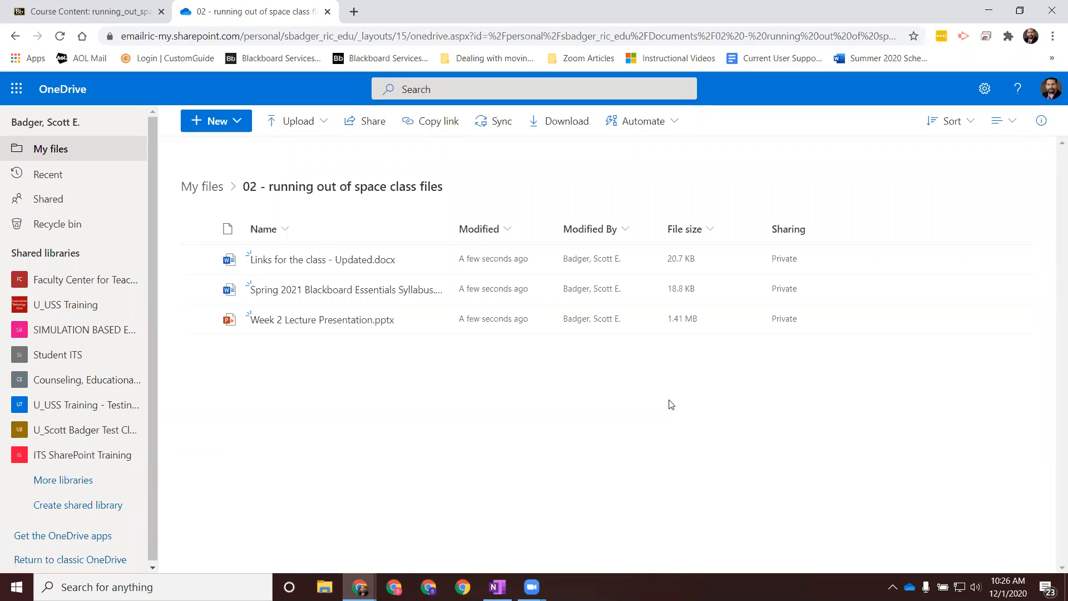
Step: Open the uploaded Spring 2021 Blackboard Essentials Syllabus in Word online, color its "Blackboard Essentials Syllabus" heading red and close the document
mouse_move(324, 294)
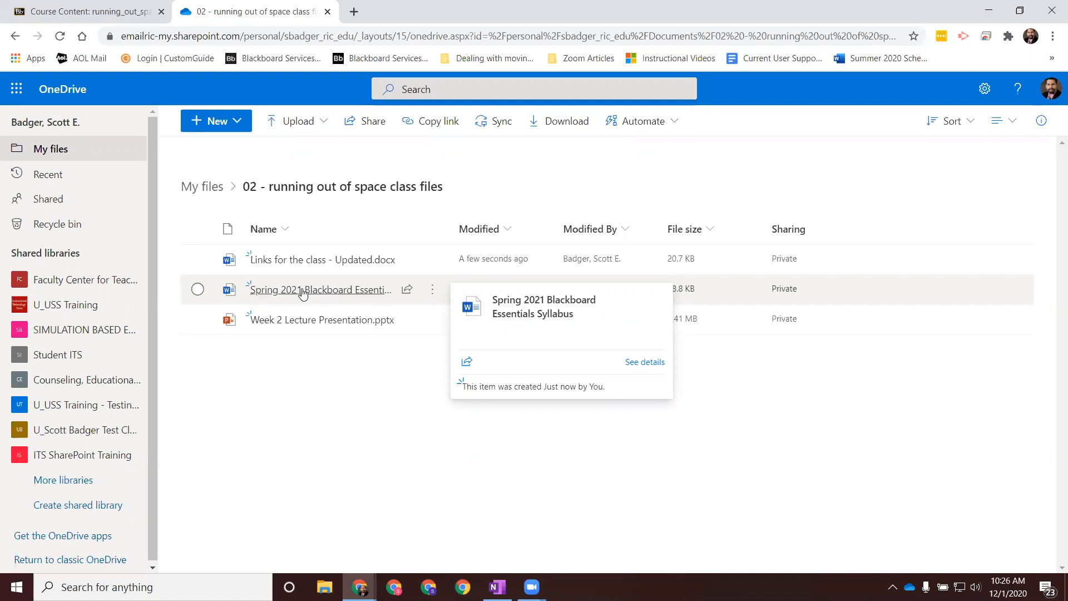
click(303, 294)
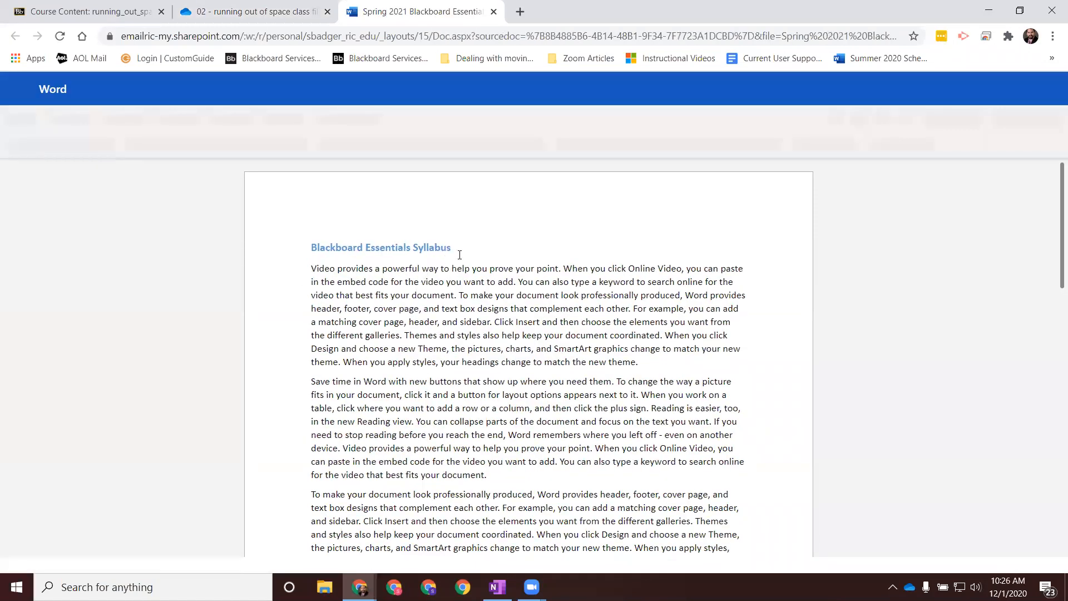
drag(452, 248, 309, 247)
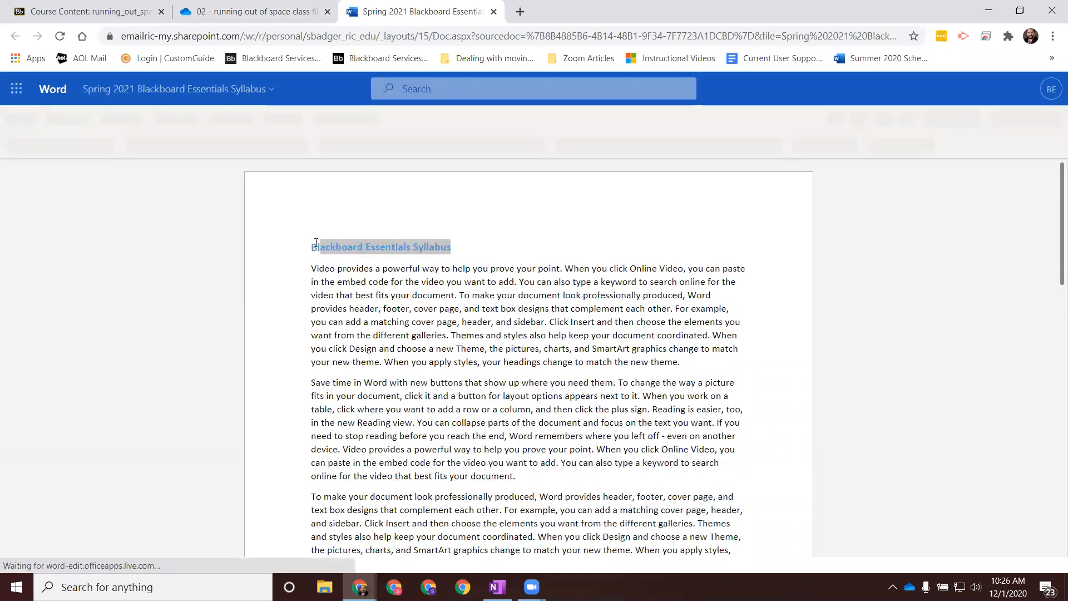
click(414, 214)
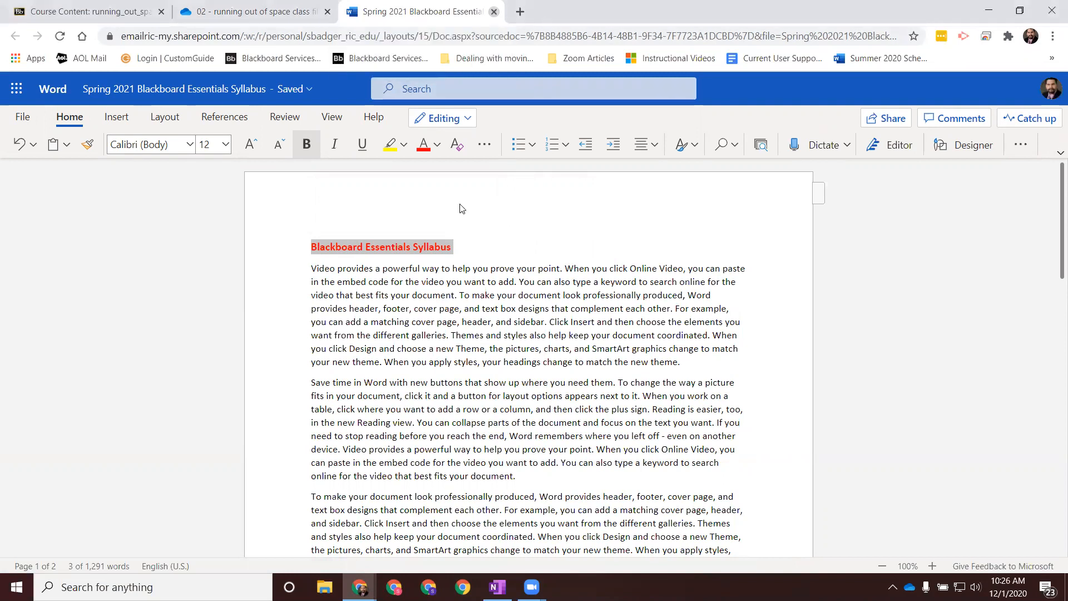
key(ctrl+w)
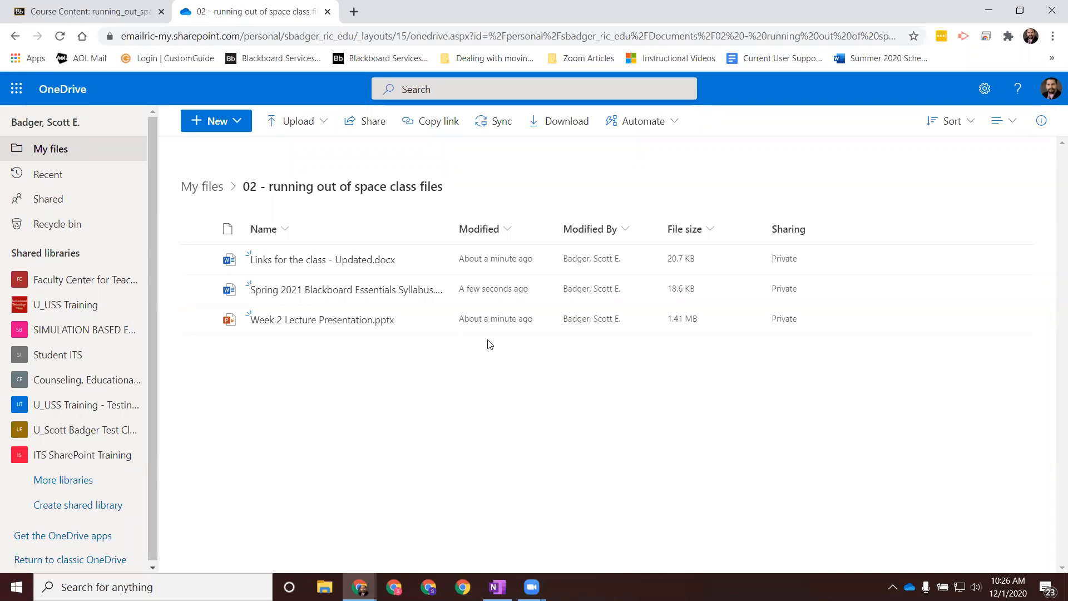
Step: Reopen the Spring 2021 Blackboard Essentials Syllabus to check the saved heading color, and return to the folder's file list
mouse_move(317, 328)
click(334, 292)
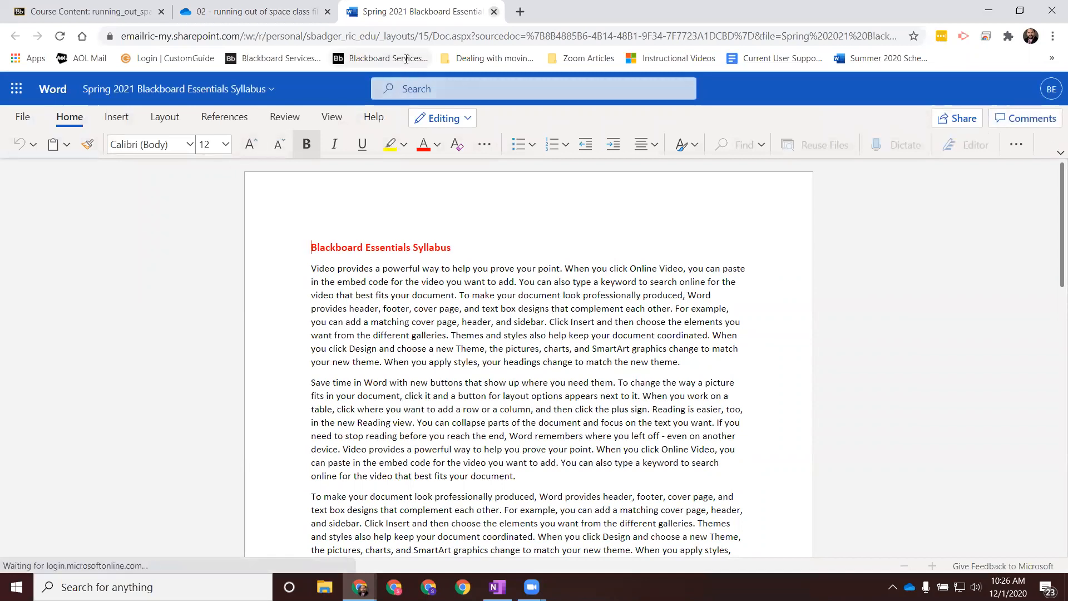
click(493, 12)
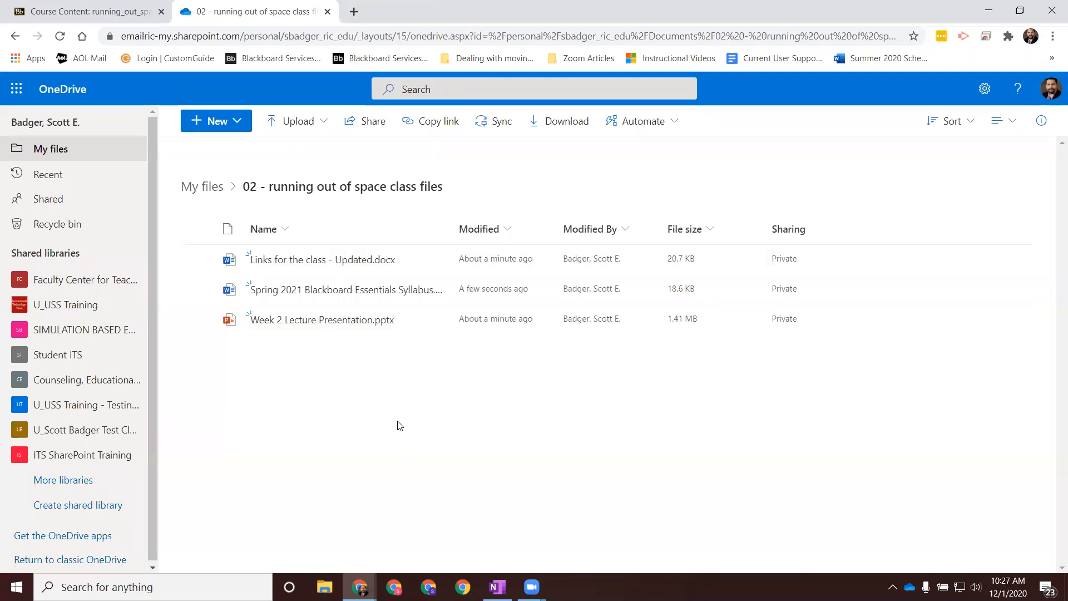
click(310, 293)
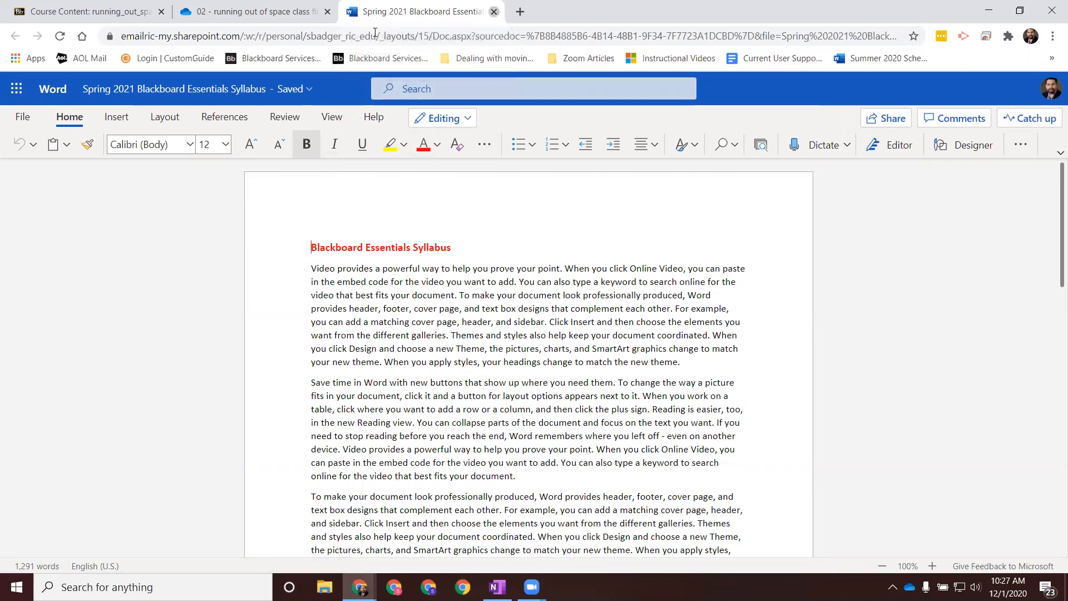
click(494, 11)
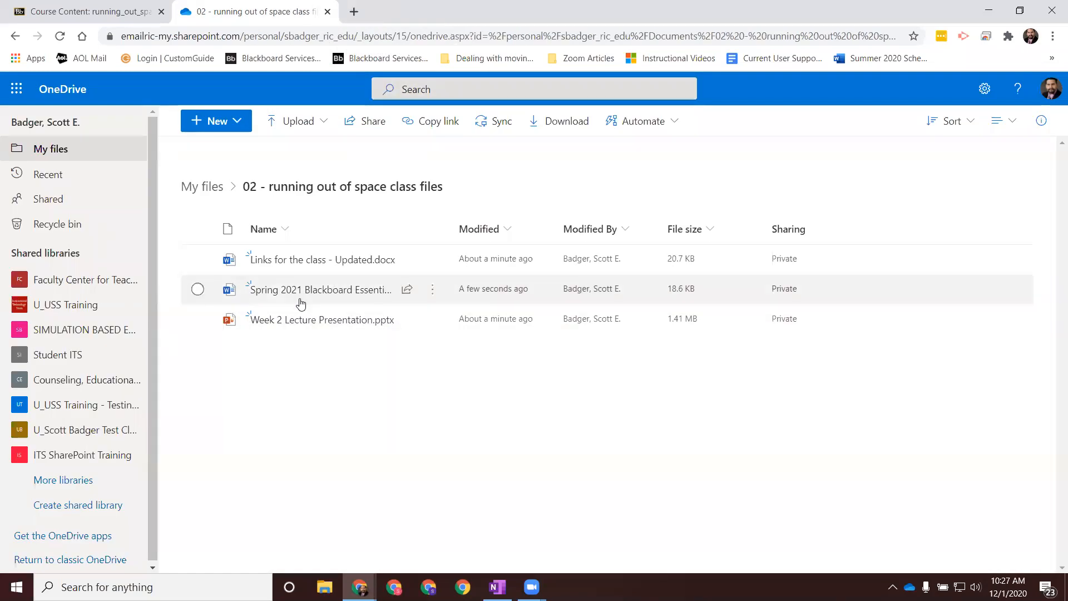
mouse_move(299, 297)
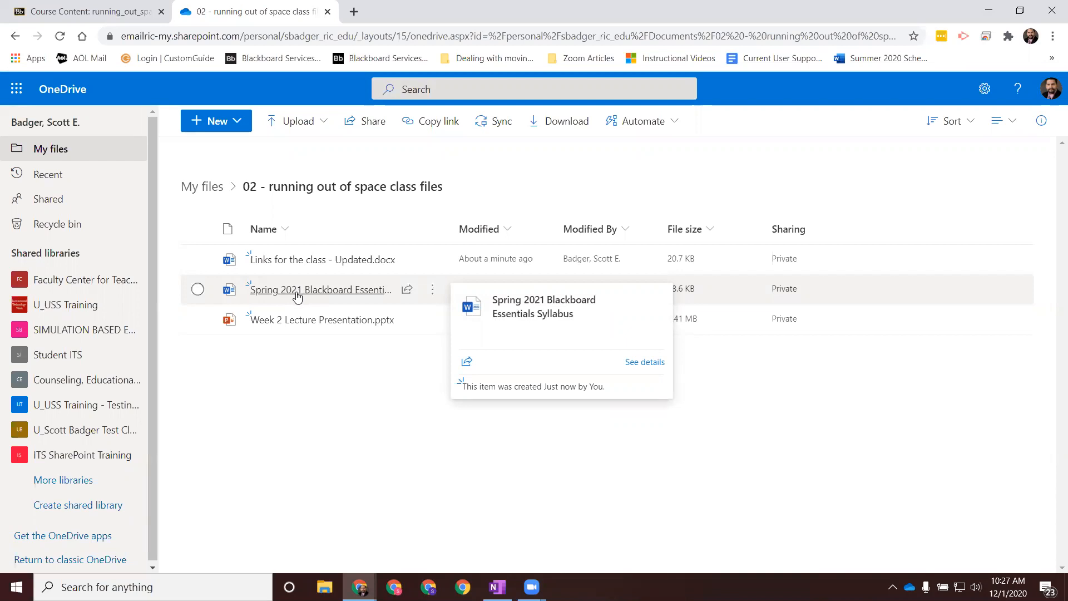
Step: Open the Spring 2021 Blackboard Essentials Syllabus from the OneDrive folder in the desktop Word app
click(197, 289)
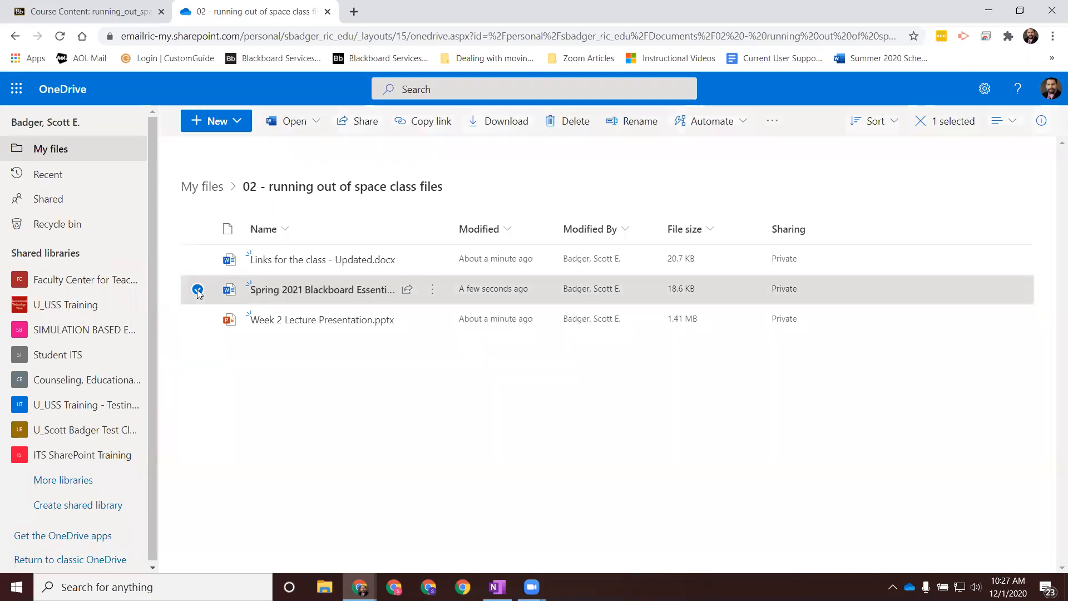
click(317, 125)
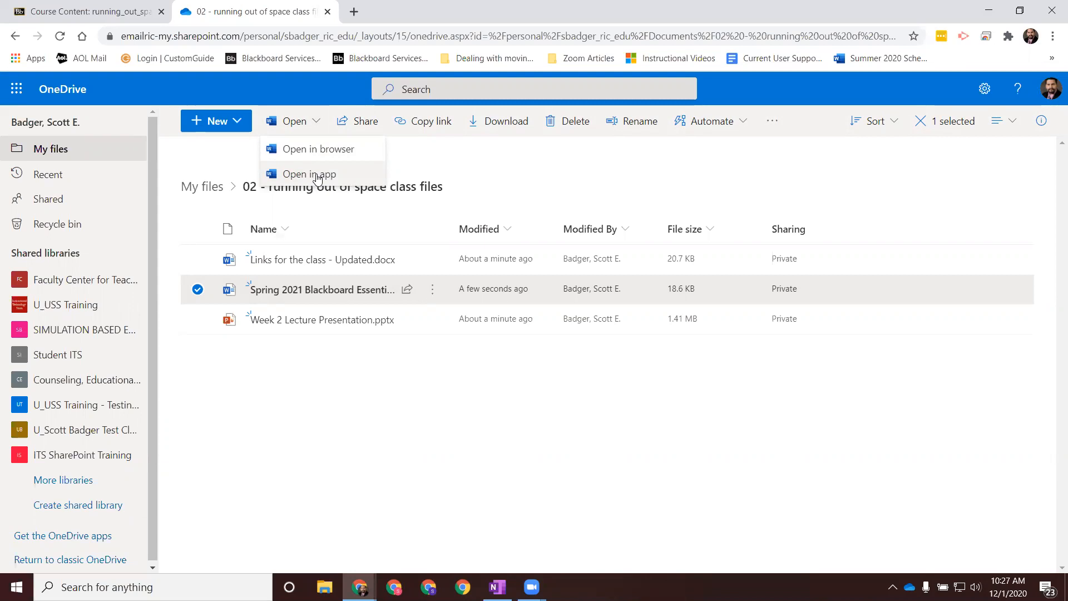
click(316, 174)
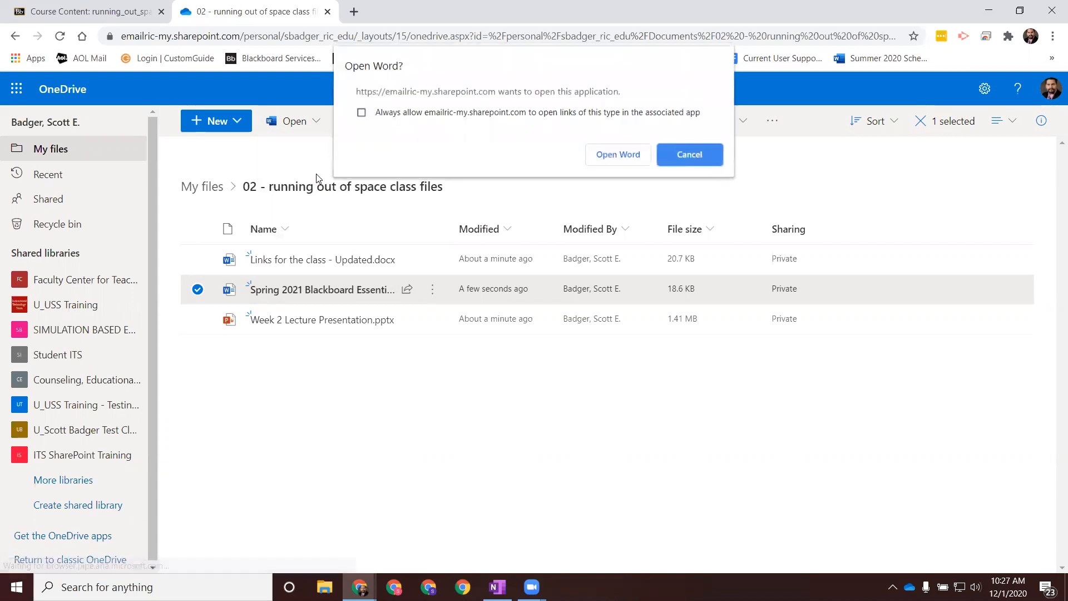
click(617, 155)
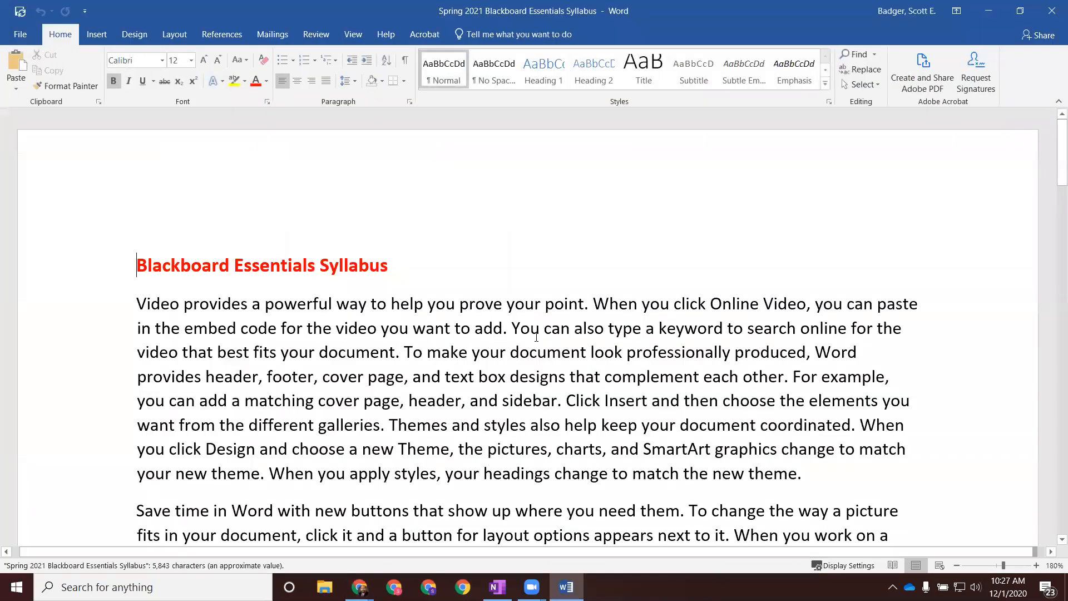
Step: Color the "Blackboard Essentials Syllabus" heading orange, then save the document back to OneDrive and close it
drag(388, 266, 201, 200)
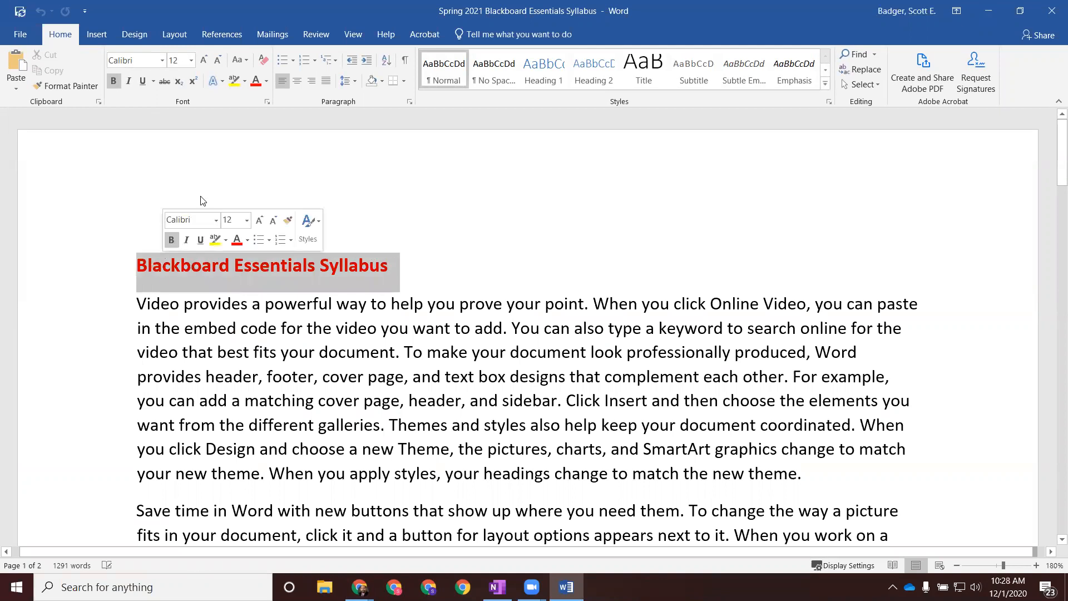
click(267, 81)
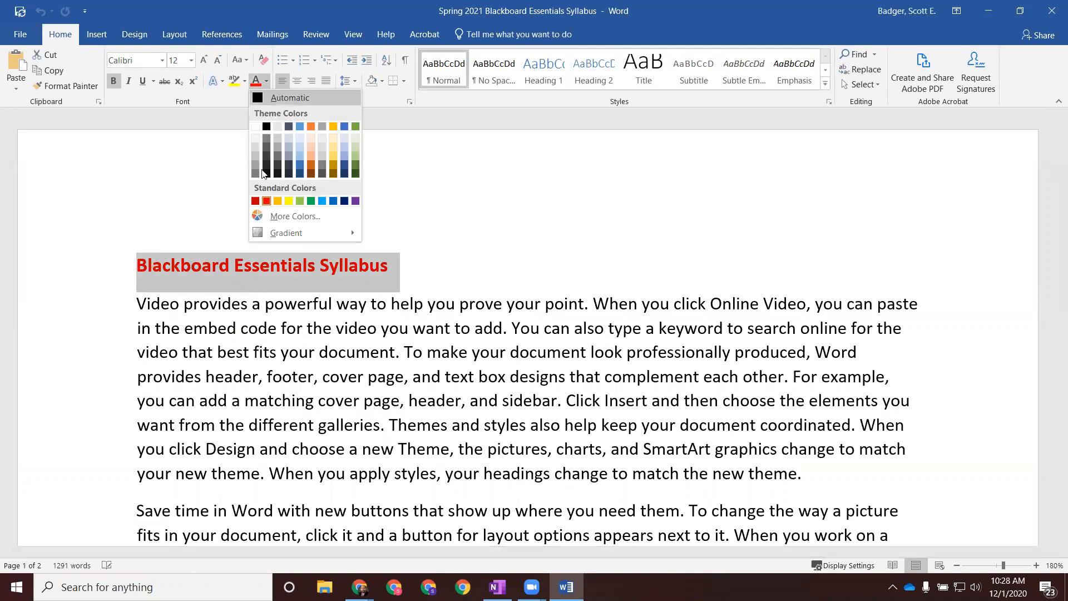
click(277, 200)
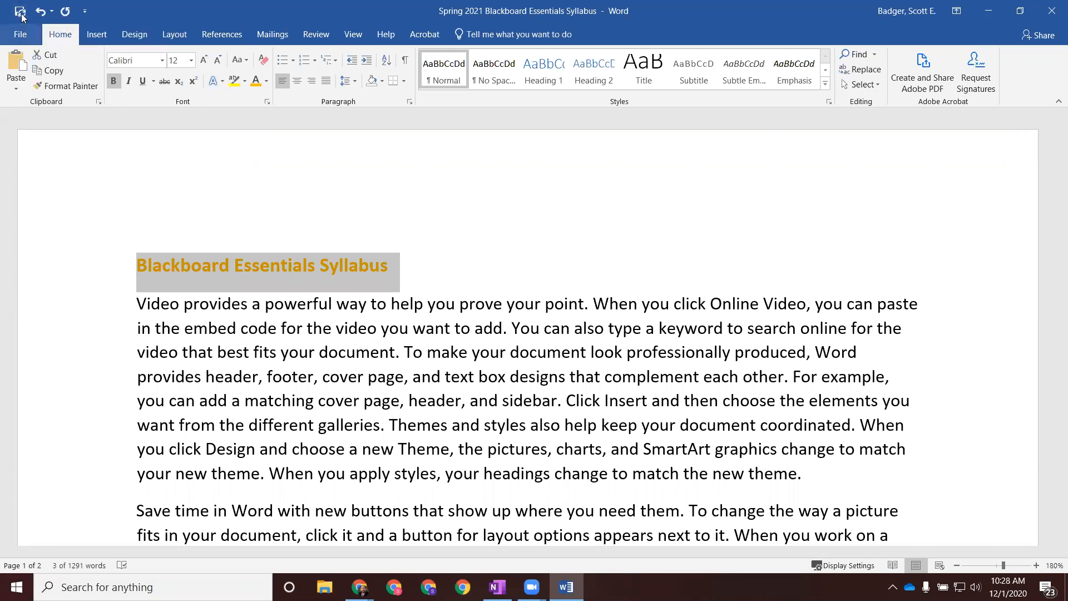
click(21, 13)
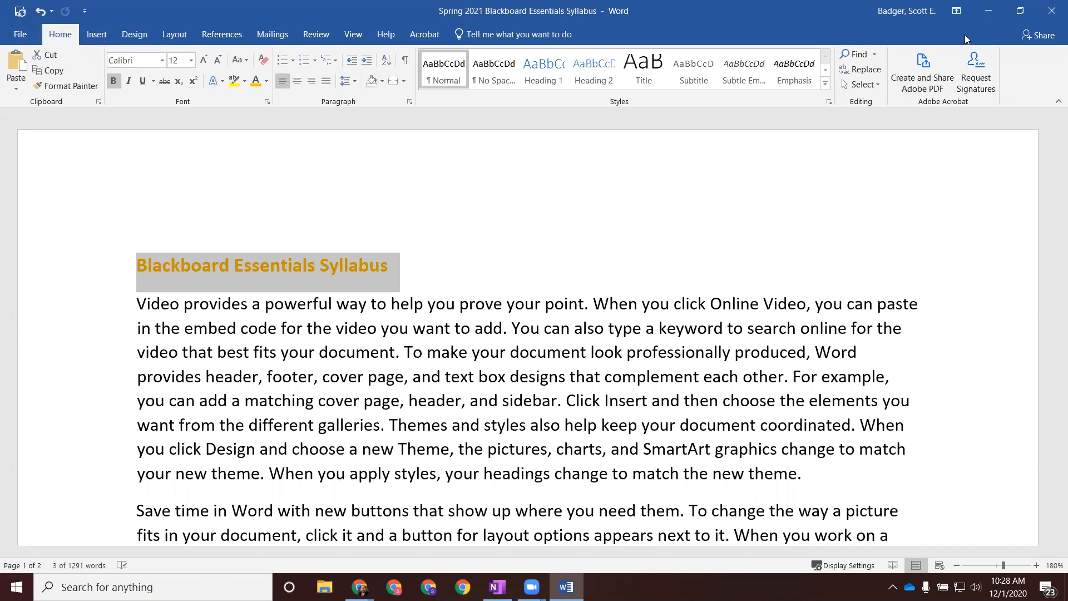
click(1052, 16)
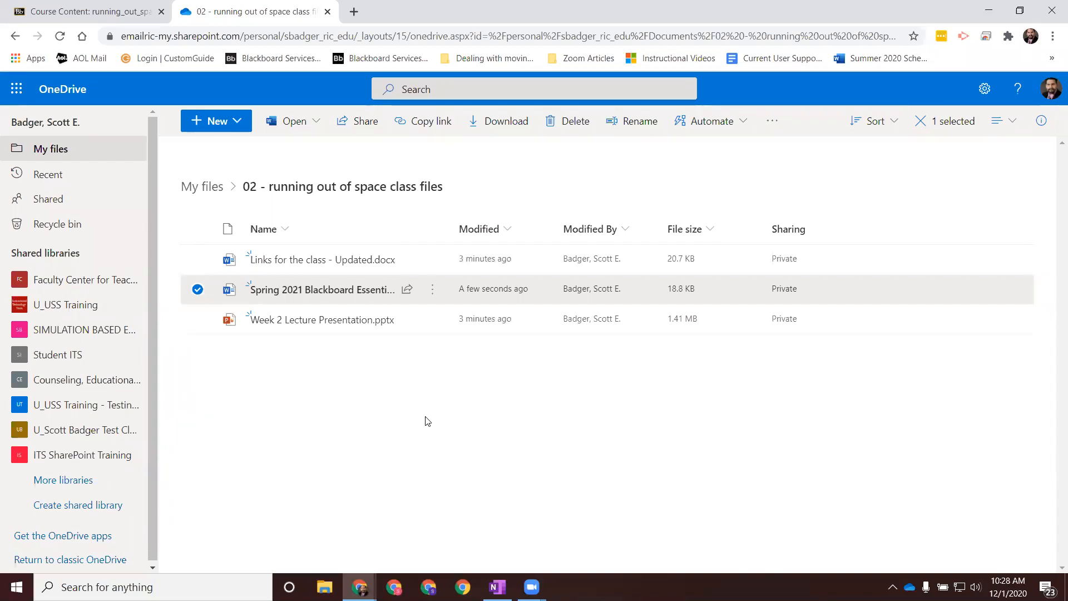
Step: Deselect the syllabus and select Week 2 Lecture Presentation.pptx in the file list instead
click(197, 289)
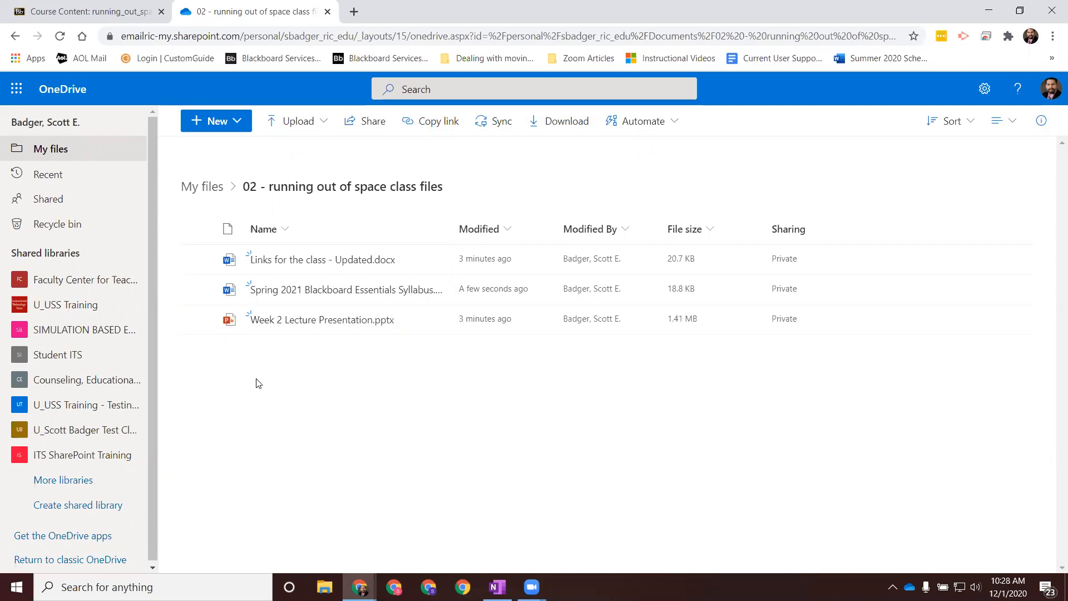
mouse_move(282, 325)
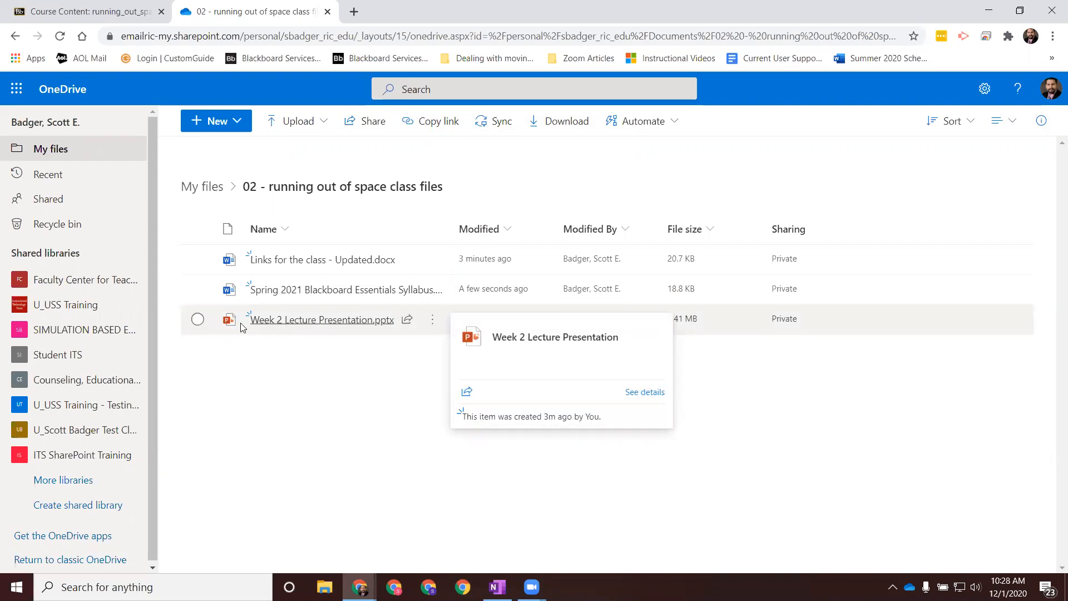
click(198, 319)
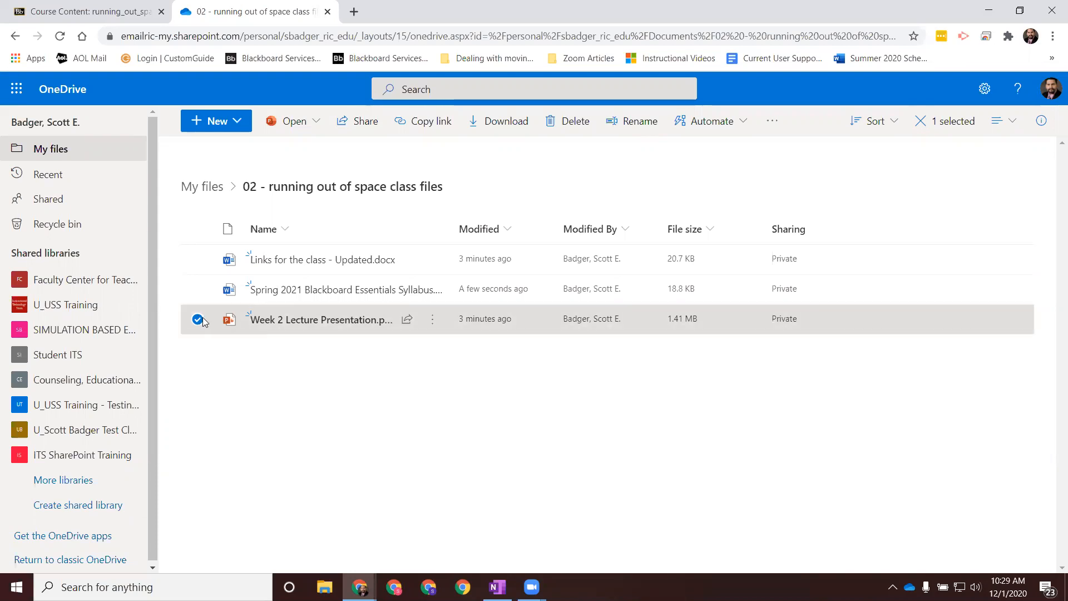
Step: Copy a sharing link to the Week 2 Lecture Presentation for people in Rhode Island College, with editing disallowed and download not blocked
click(433, 127)
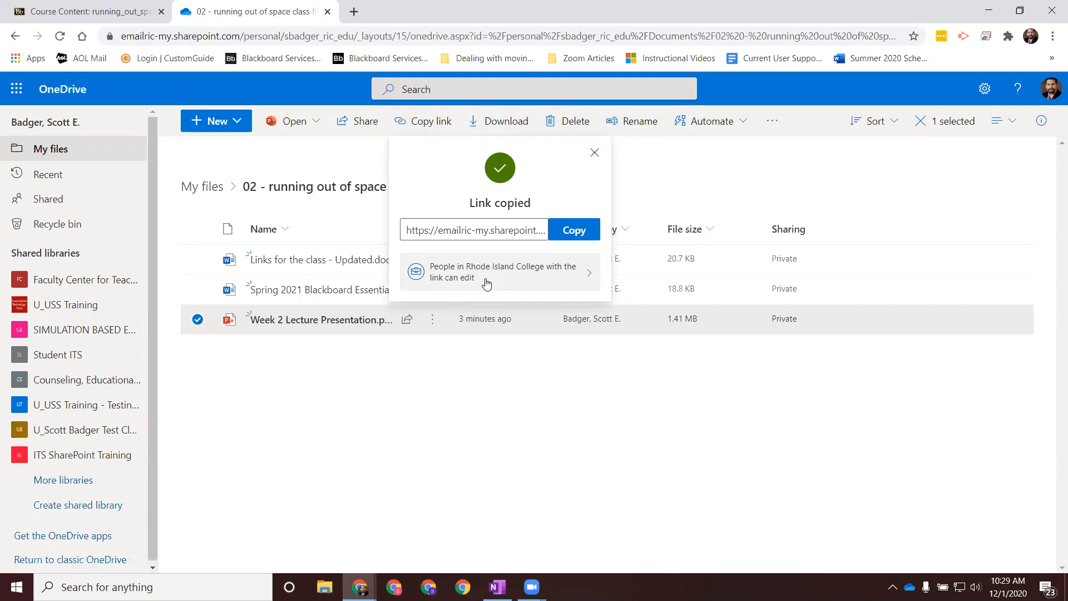
click(526, 277)
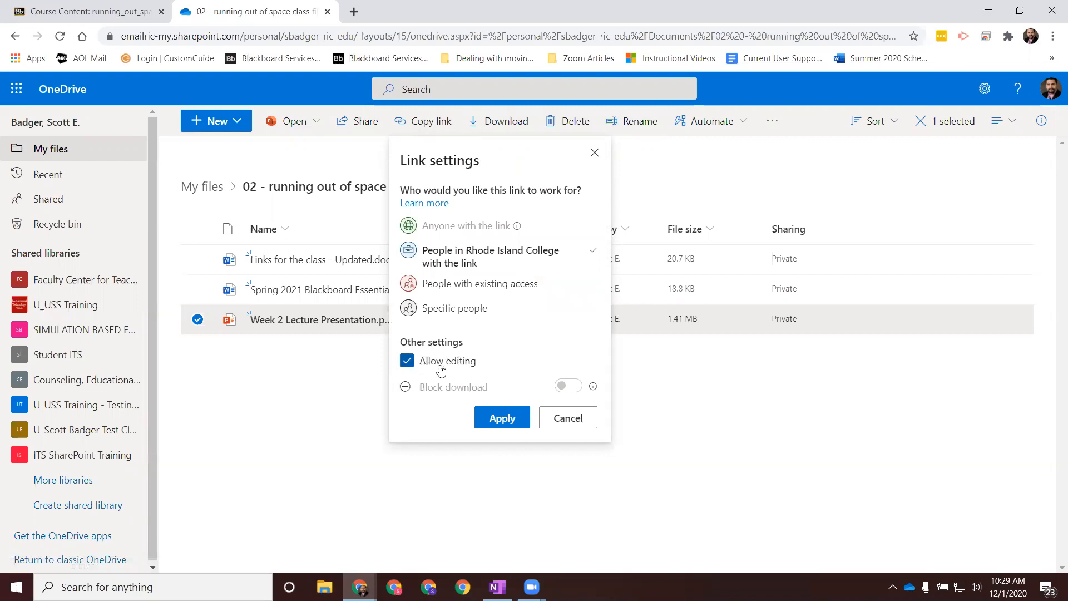
click(407, 364)
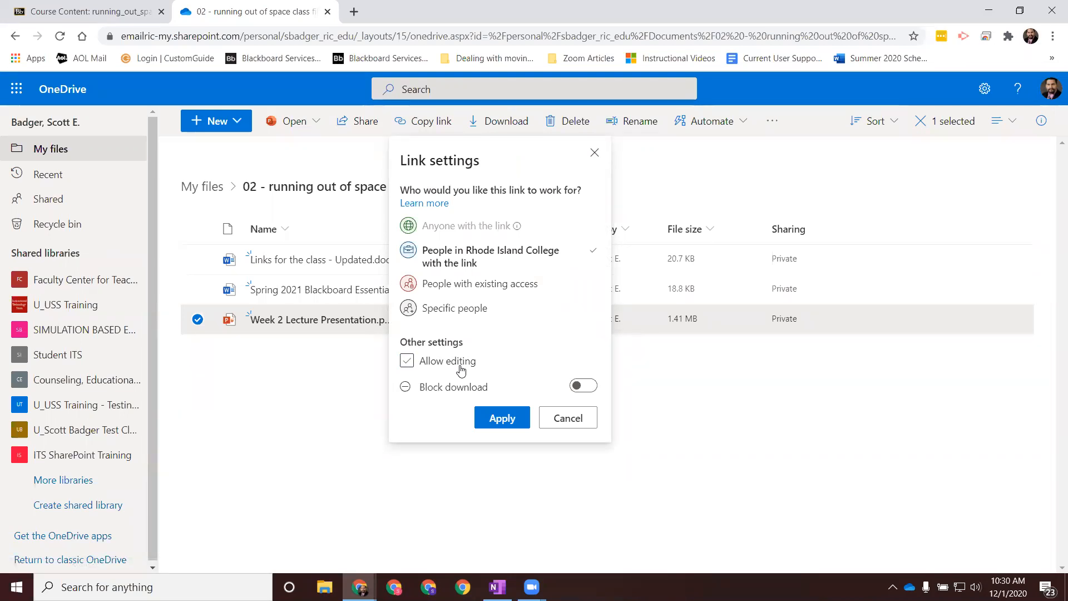
click(444, 366)
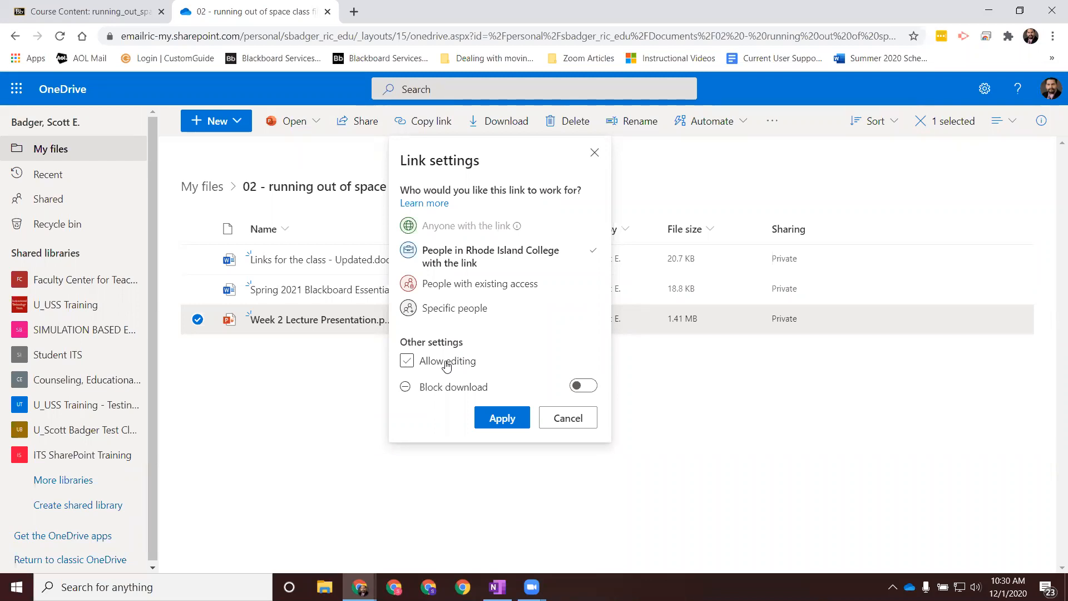
click(582, 389)
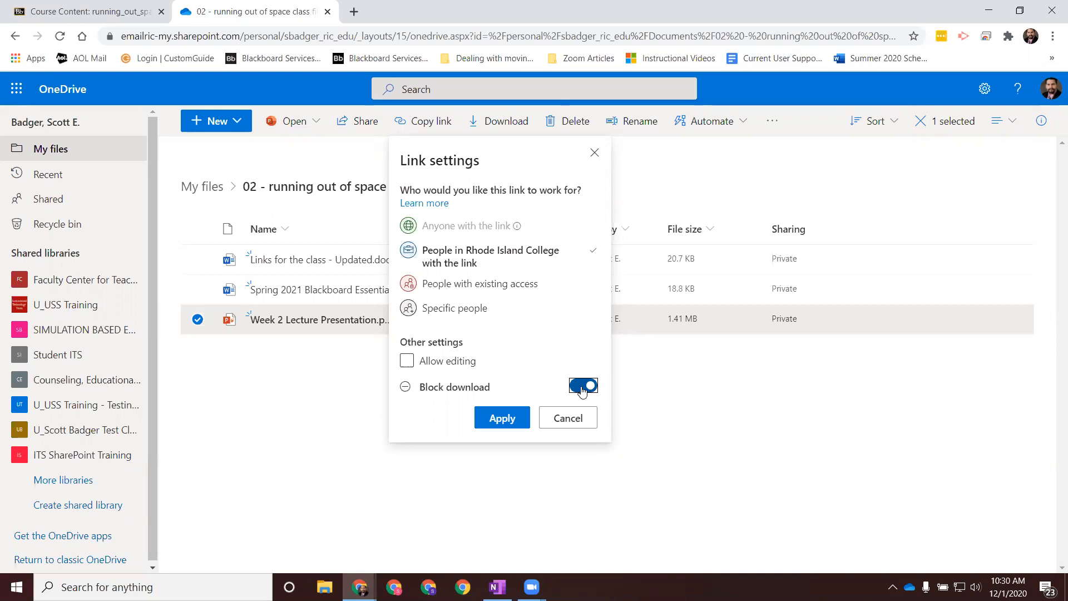
click(578, 390)
click(503, 418)
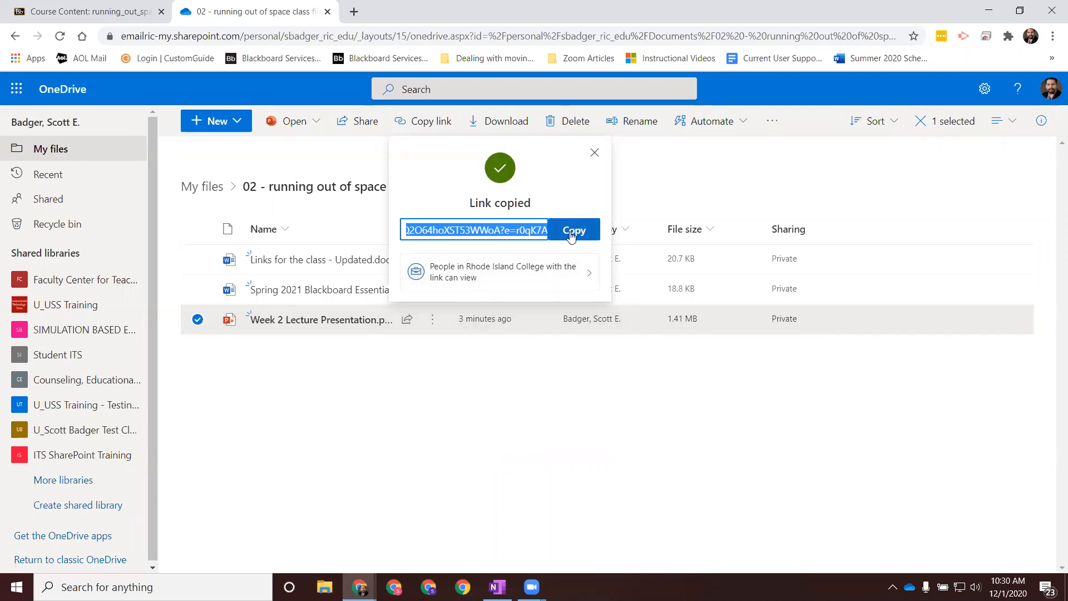
click(595, 153)
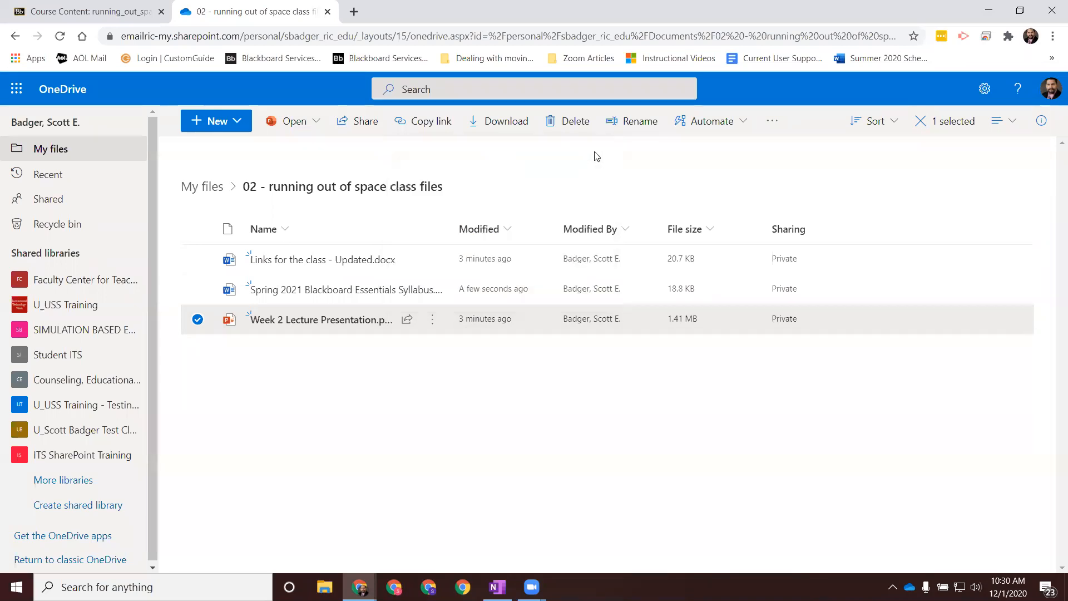
Step: Switch to the Blackboard course and start a new content folder named "Week 2" in Weekly Content
click(108, 13)
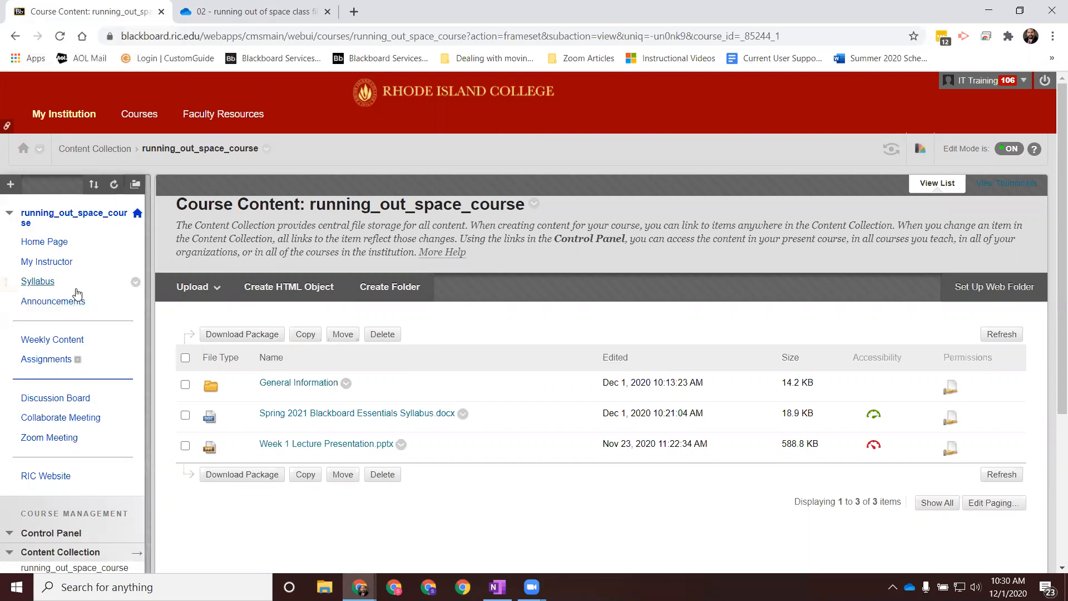
click(62, 343)
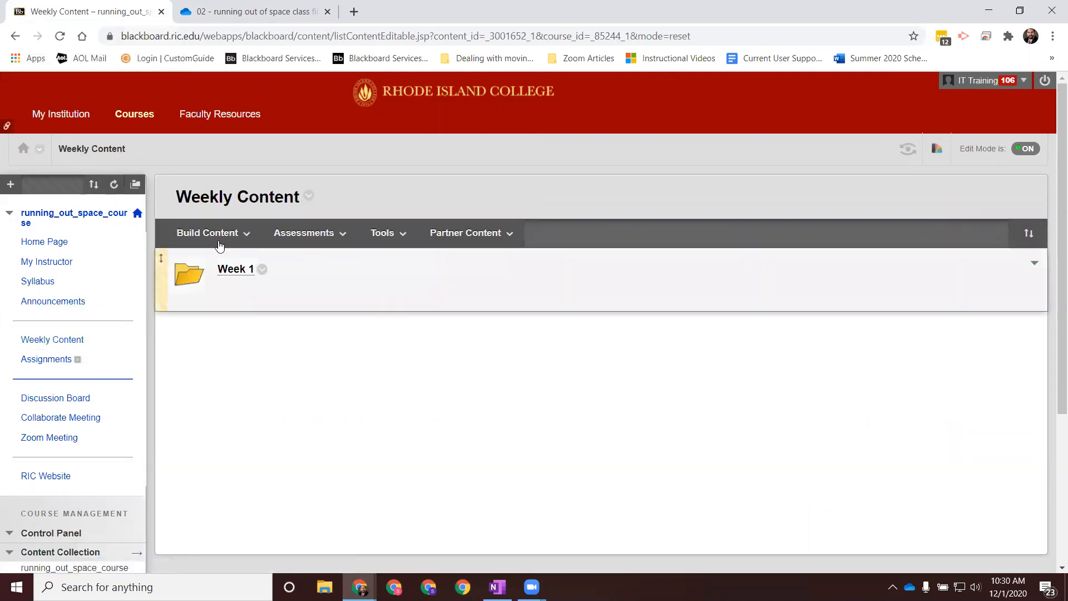
click(220, 243)
click(346, 292)
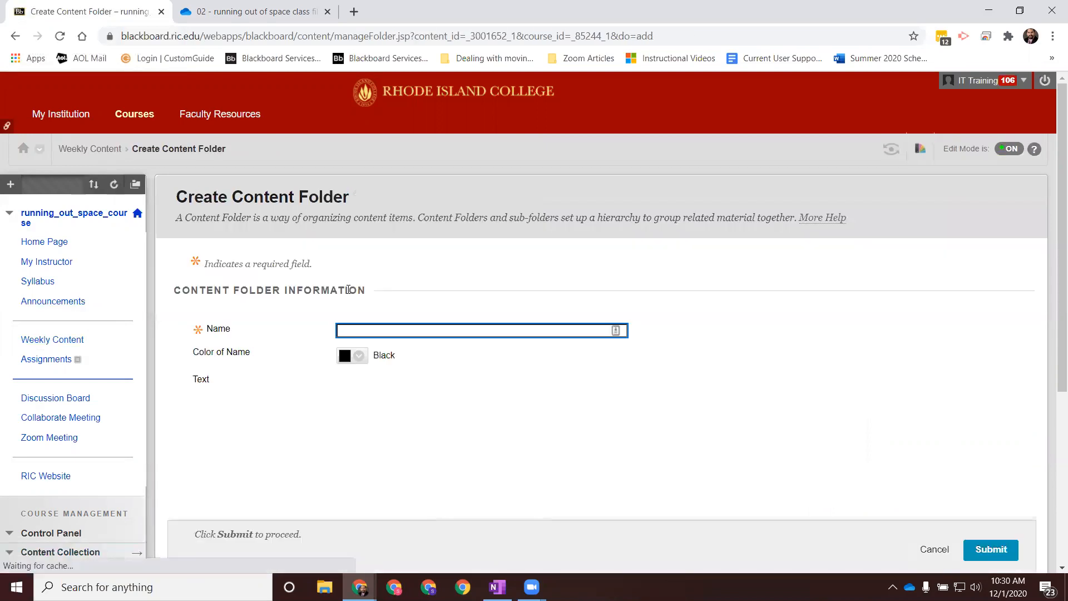
text(Week 2)
Step: Turn on view tracking for the Week 2 folder and set it to display after 12/07/2020 at 02:00 AM
scroll(348, 289, down, 2)
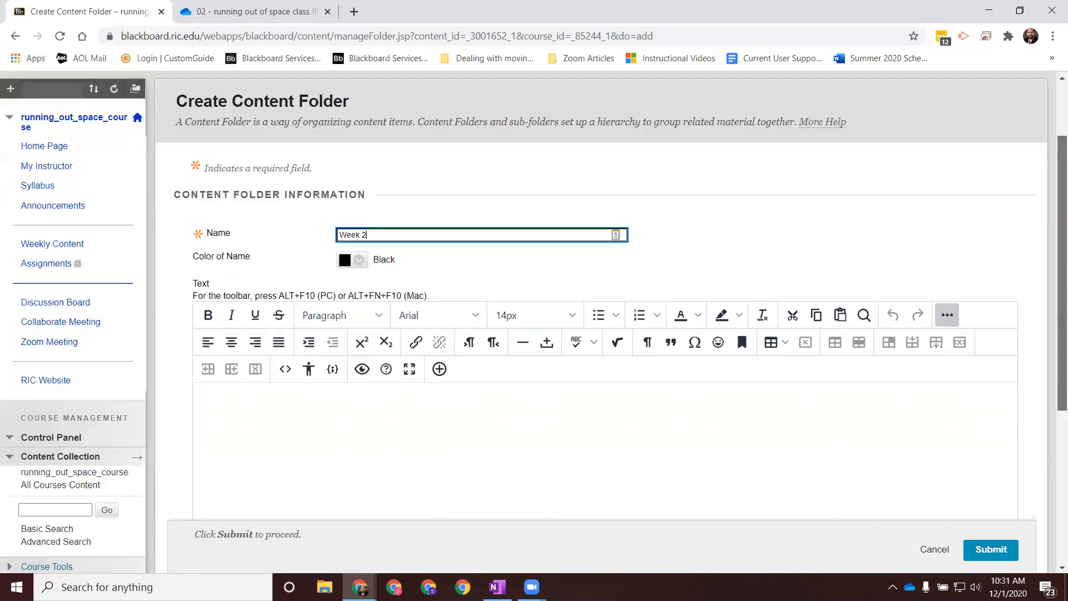
scroll(736, 326, down, 5)
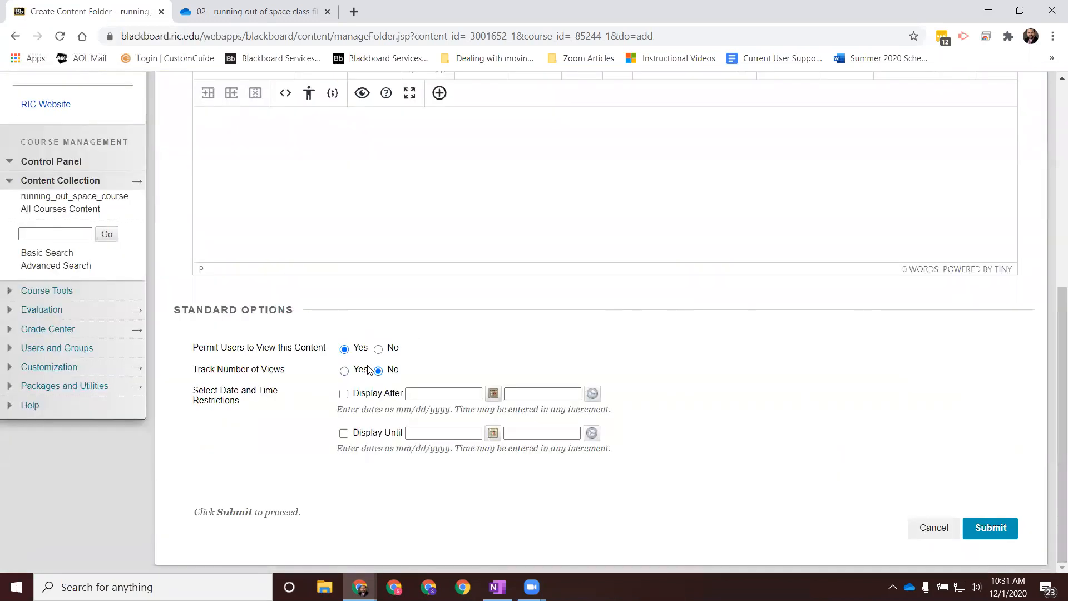
click(345, 371)
click(343, 393)
click(493, 394)
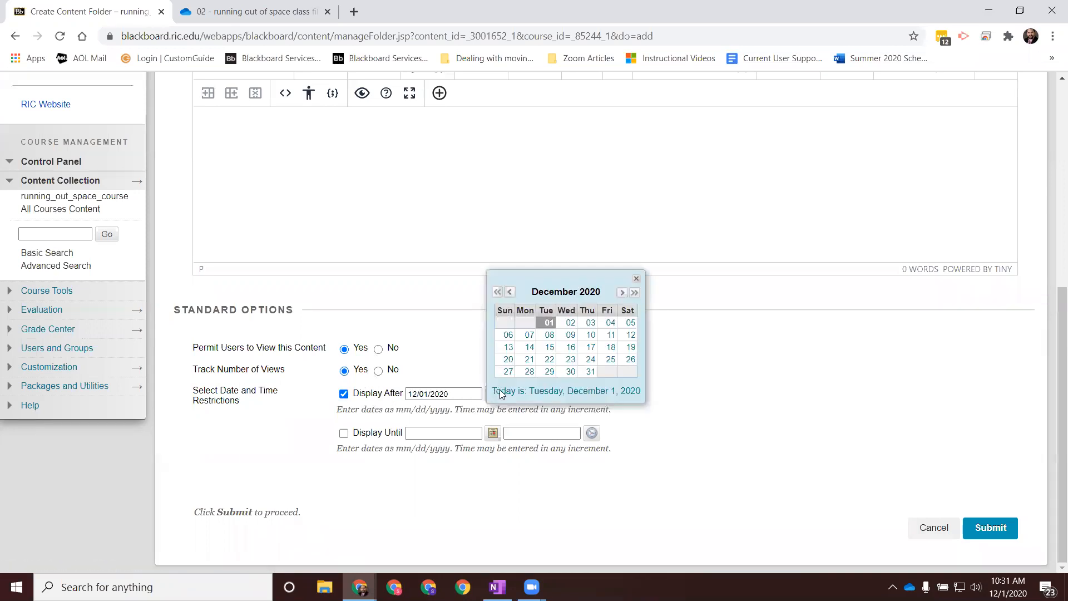
click(530, 340)
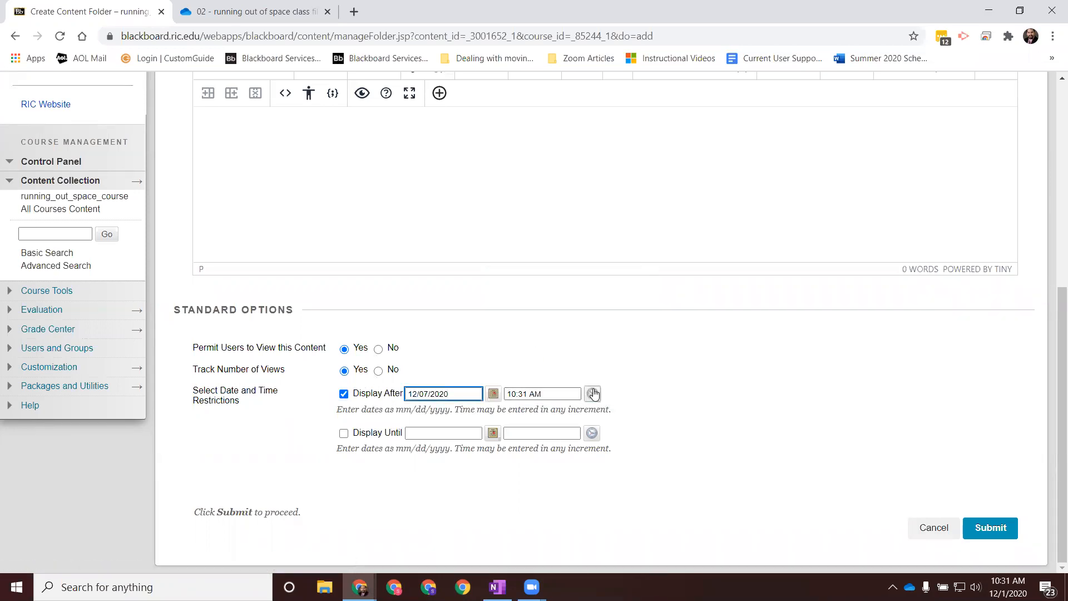
click(592, 394)
click(626, 333)
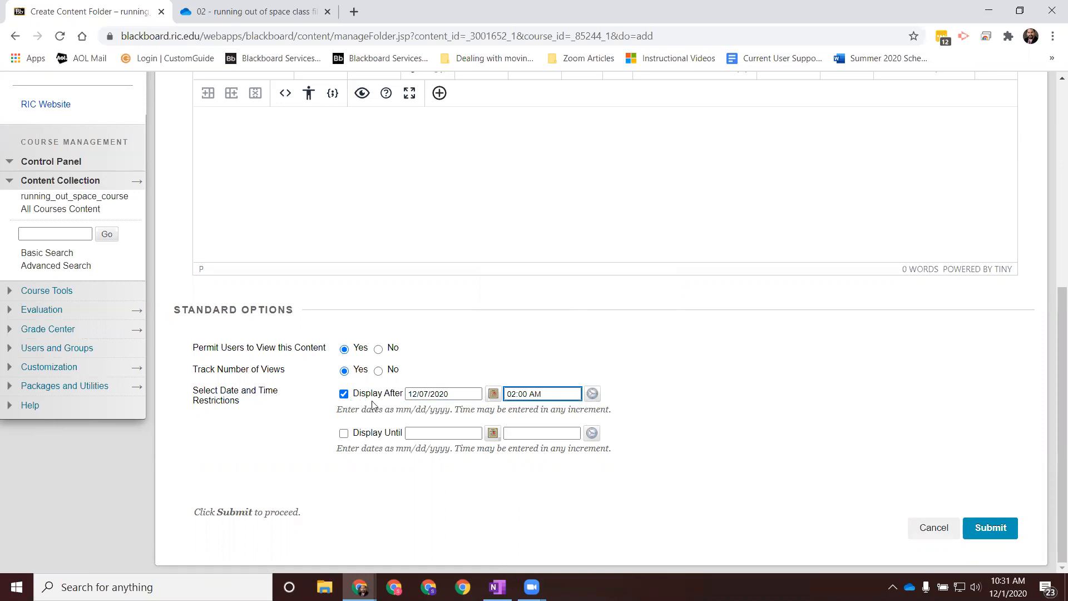
click(344, 395)
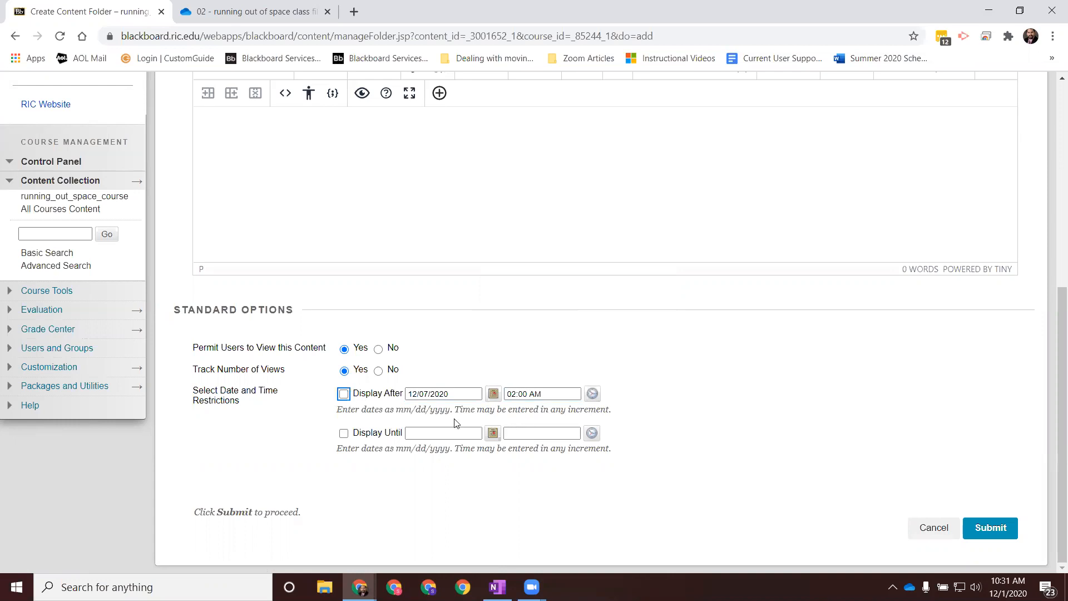
click(344, 394)
Step: Submit the Week 2 folder and move it above Week 1 in Weekly Content
click(996, 529)
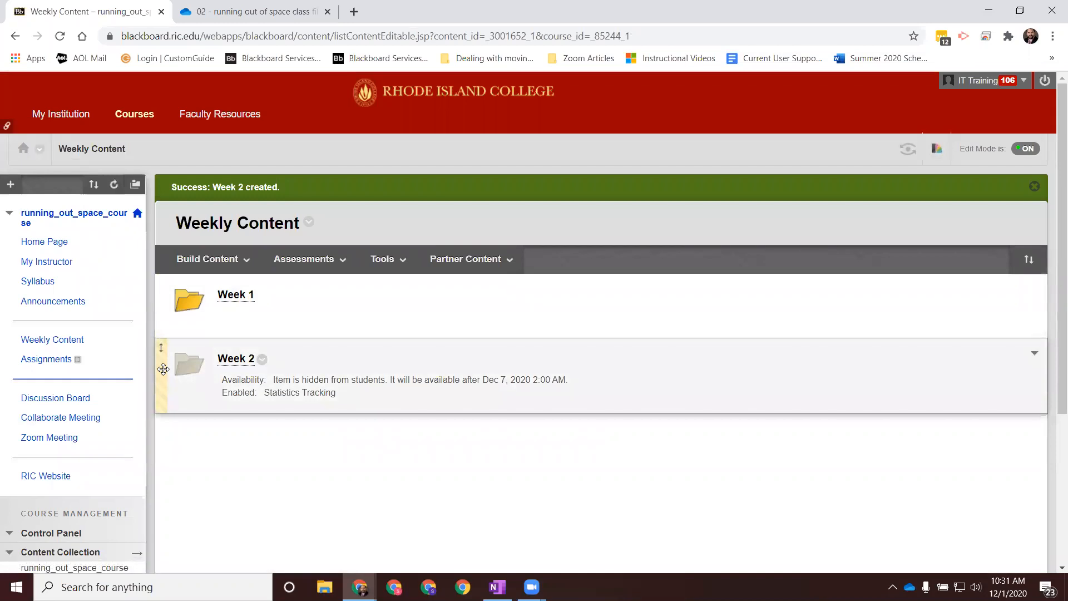
drag(166, 369, 176, 290)
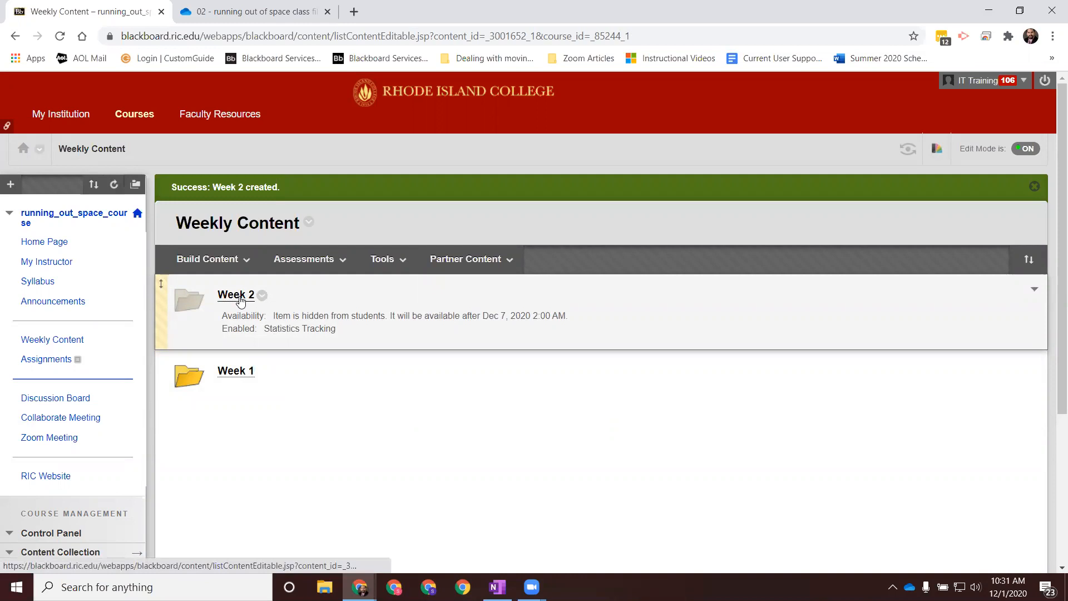
Step: Check Weekly Content in student preview, then exit the preview and delete the preview user and all data
click(908, 150)
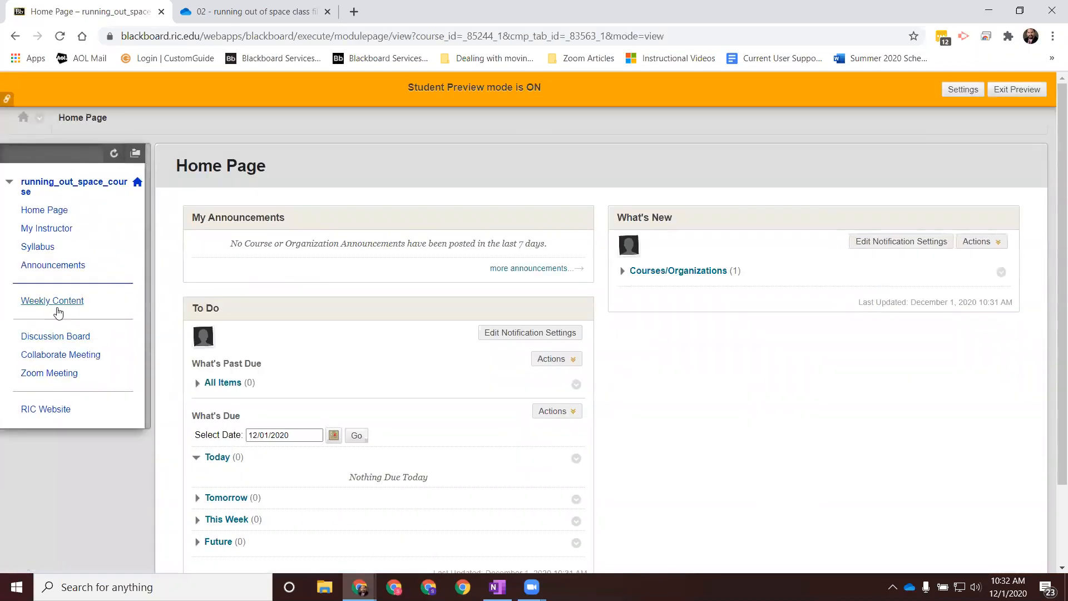
click(56, 302)
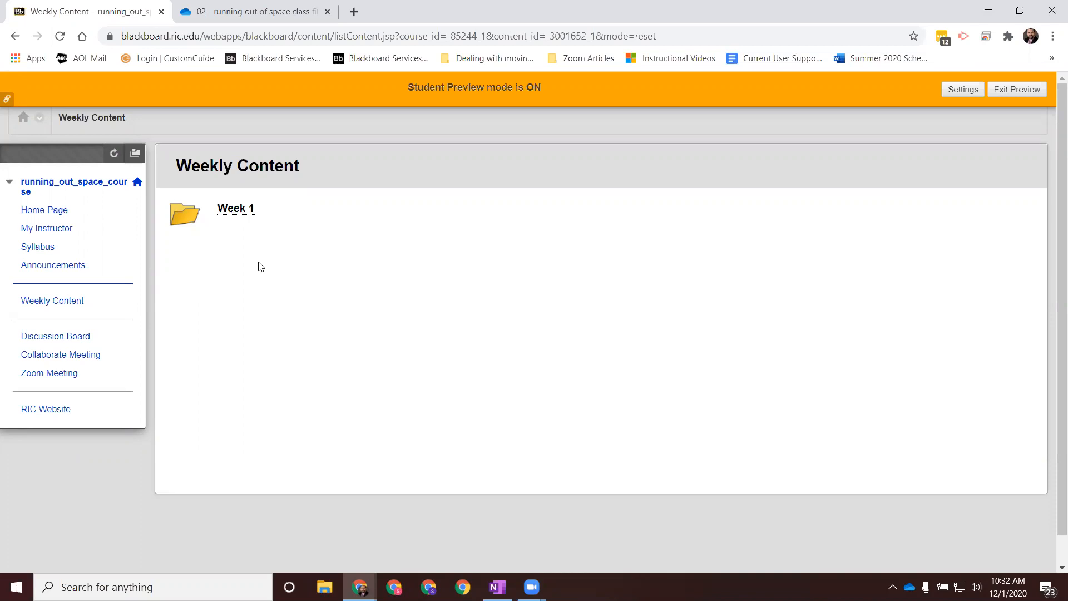
click(1017, 90)
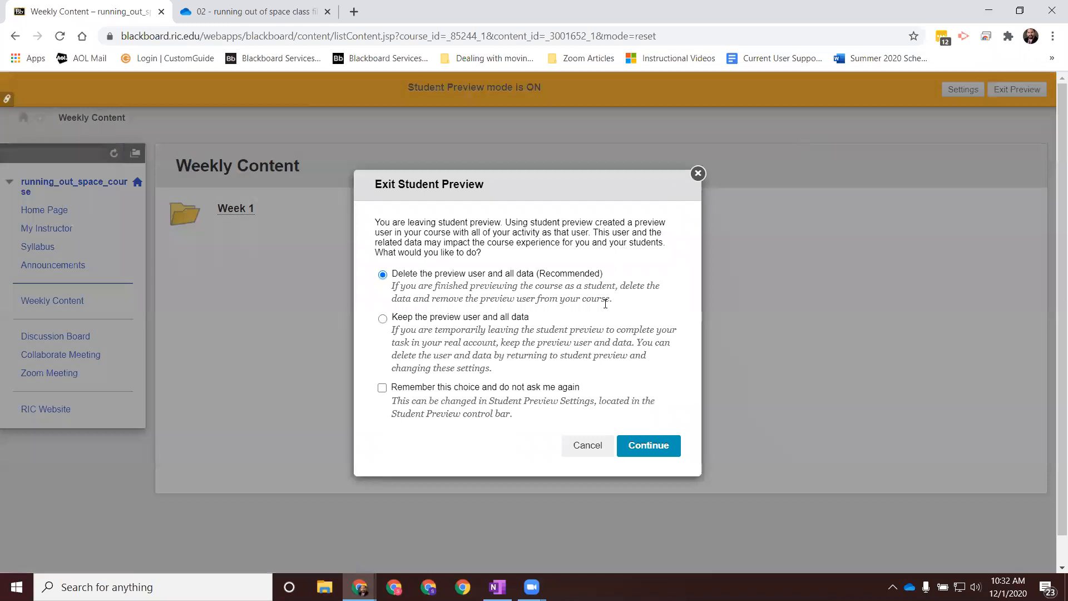
click(650, 448)
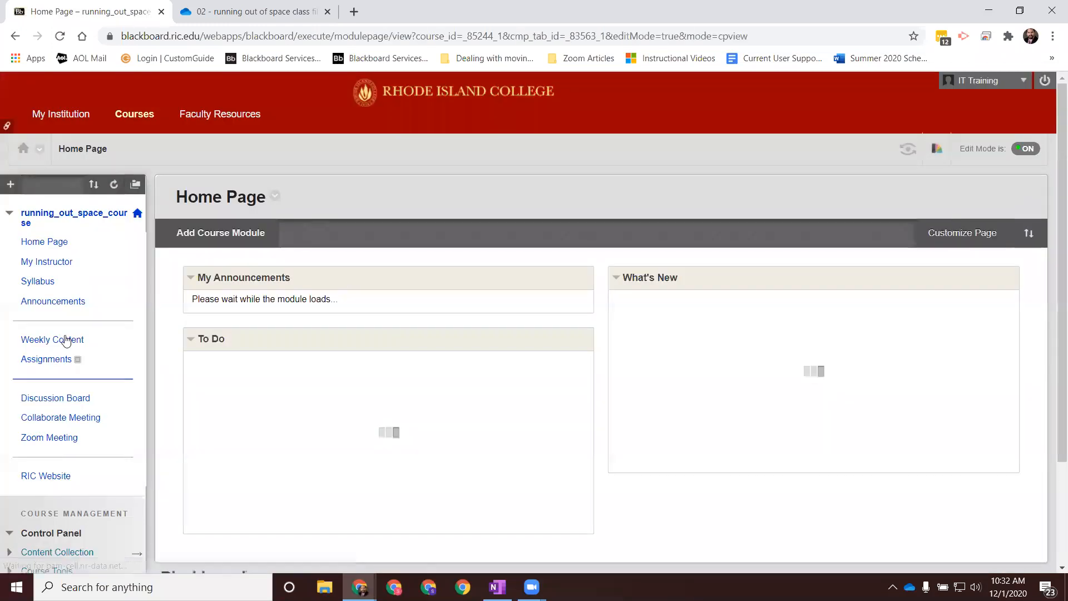
Step: In the Week 2 folder, start a web link named "Week 2 PowerPoint Presentation" with the copied OneDrive link as its URL
click(61, 340)
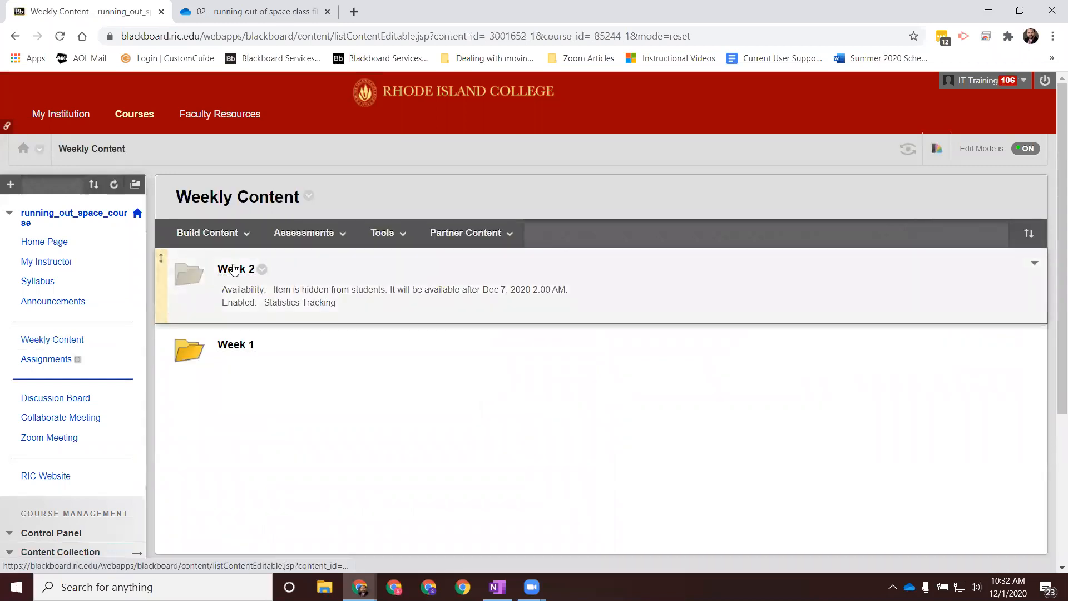
click(234, 270)
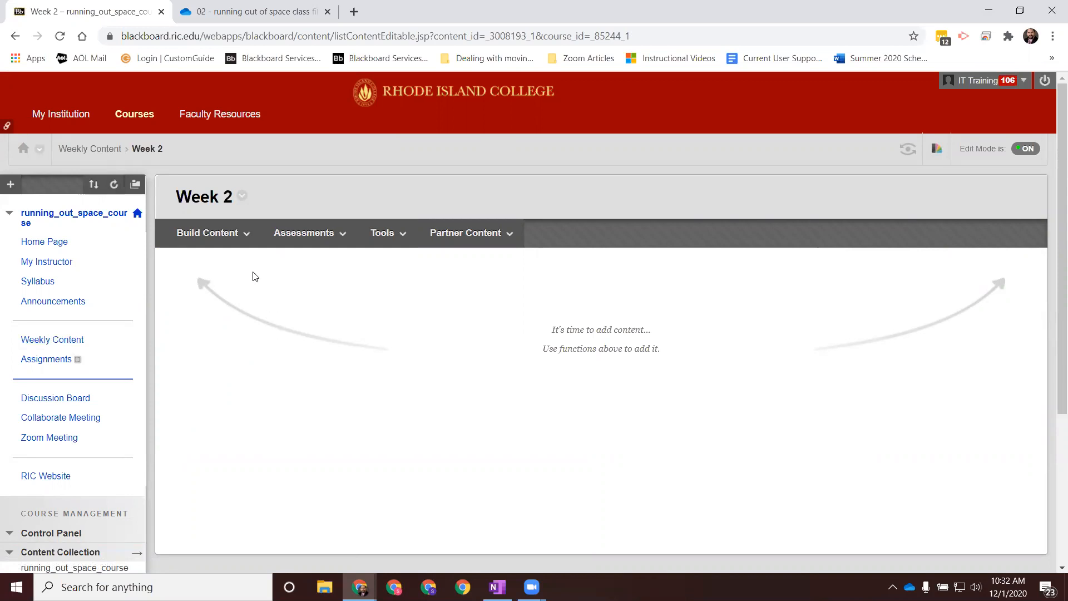
click(230, 238)
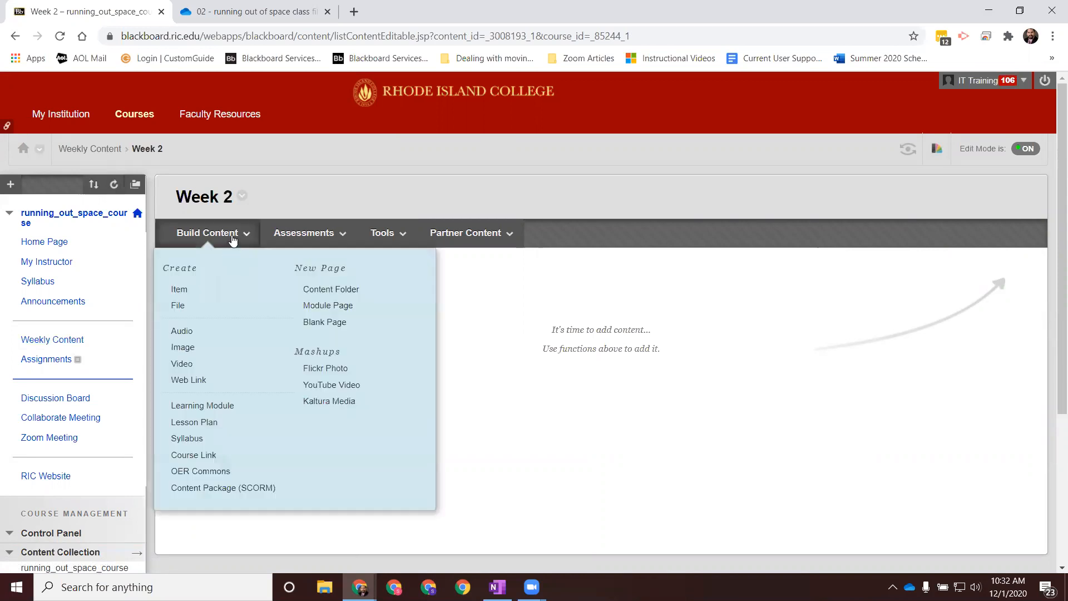
click(192, 382)
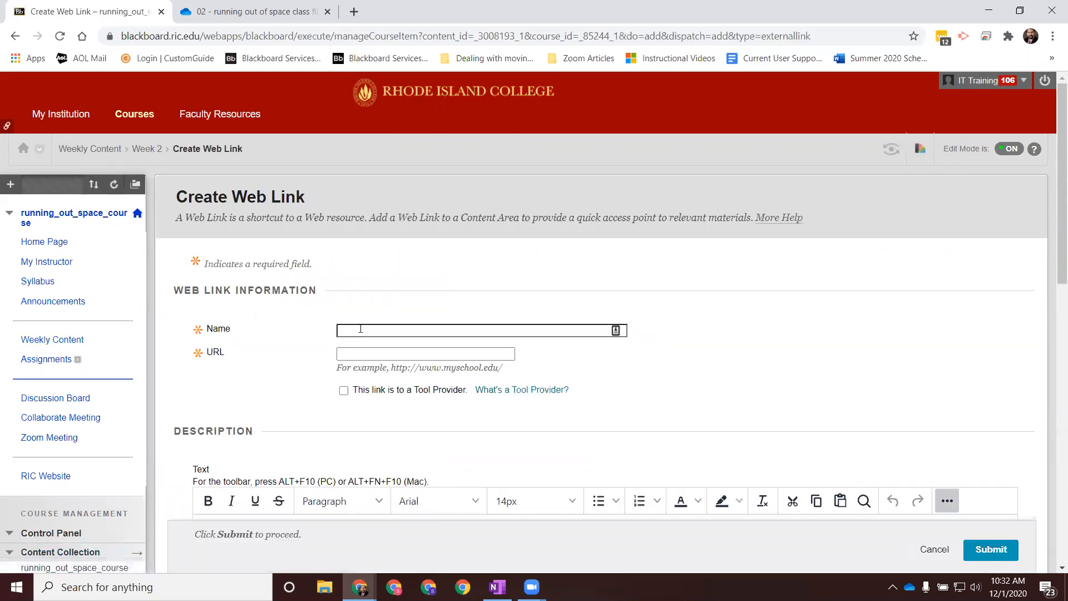
text(Week)
text( 2 Power)
text(Pp)
text(oint Pre)
text(sentation)
click(399, 350)
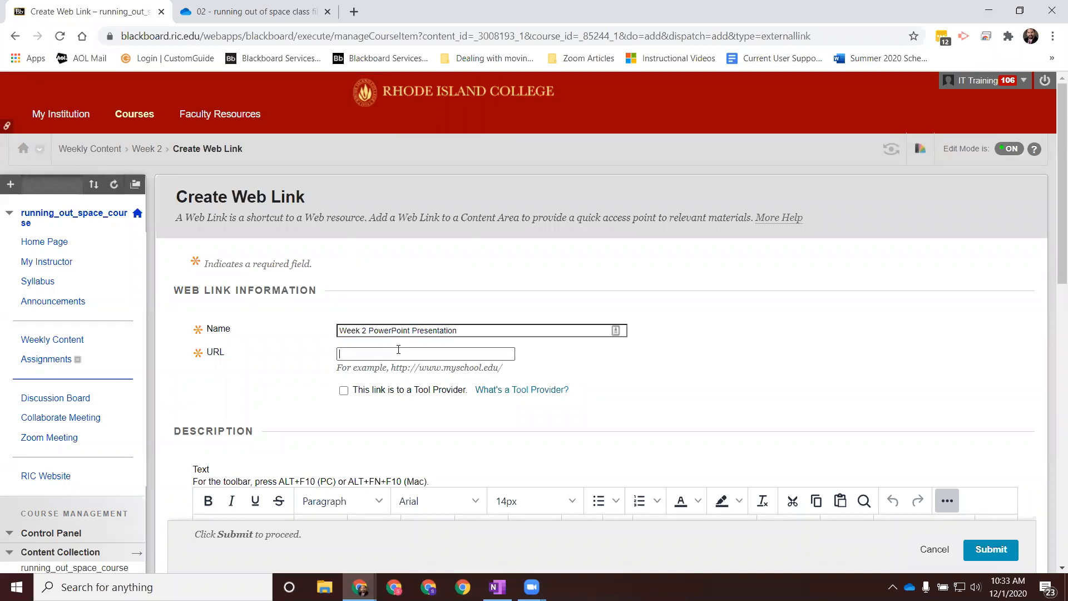
key(ctrl+v)
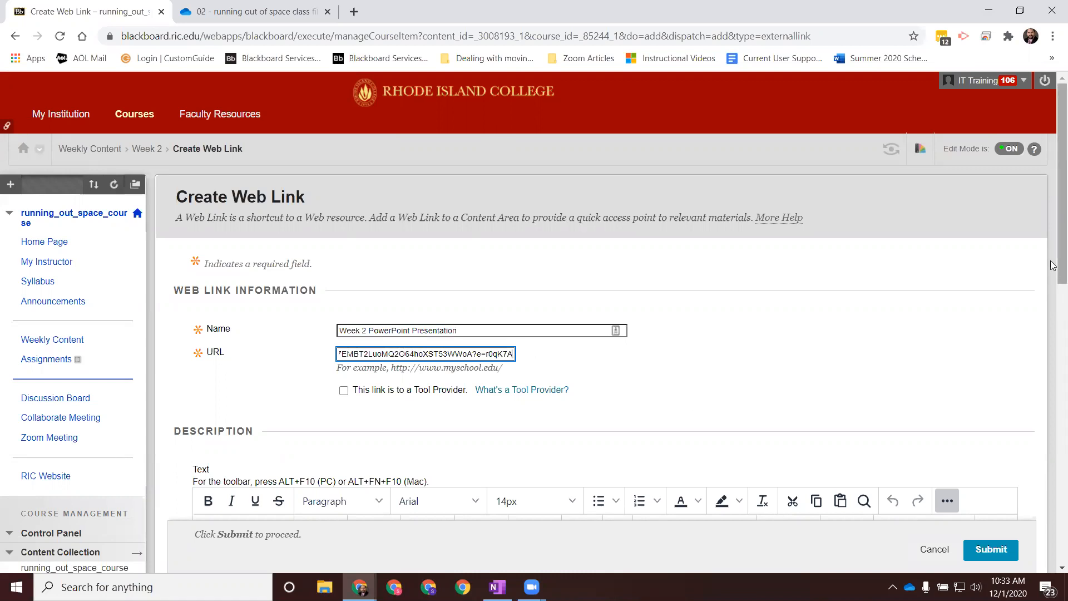
Step: Begin the web link's description with "Please loook over this week's presentation before we meet on Wednesday."
scroll(1059, 184, down, 3)
click(365, 439)
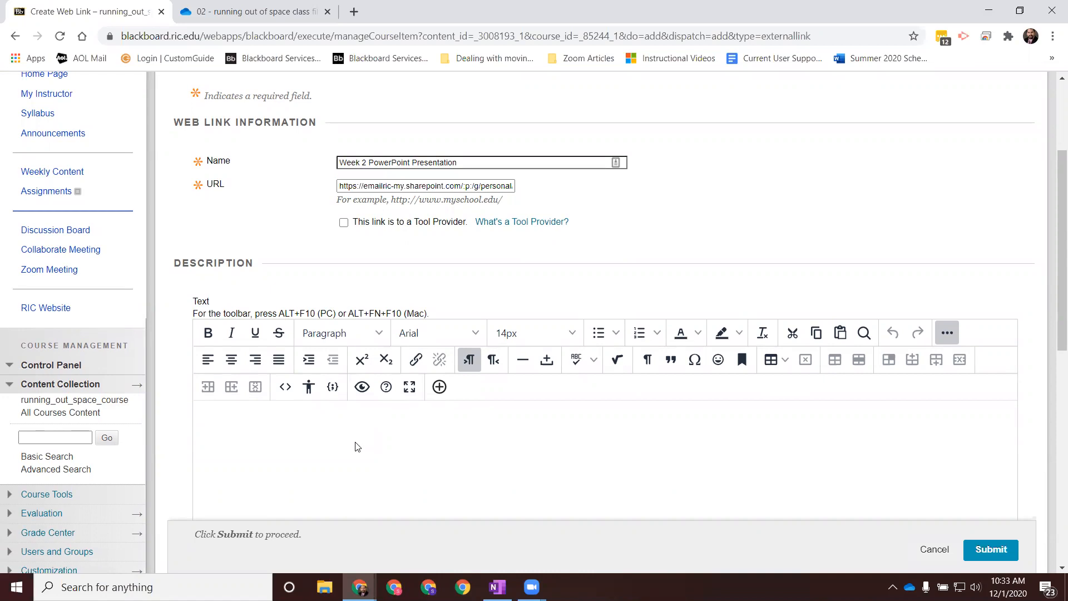
text(Please loook over this weeks')
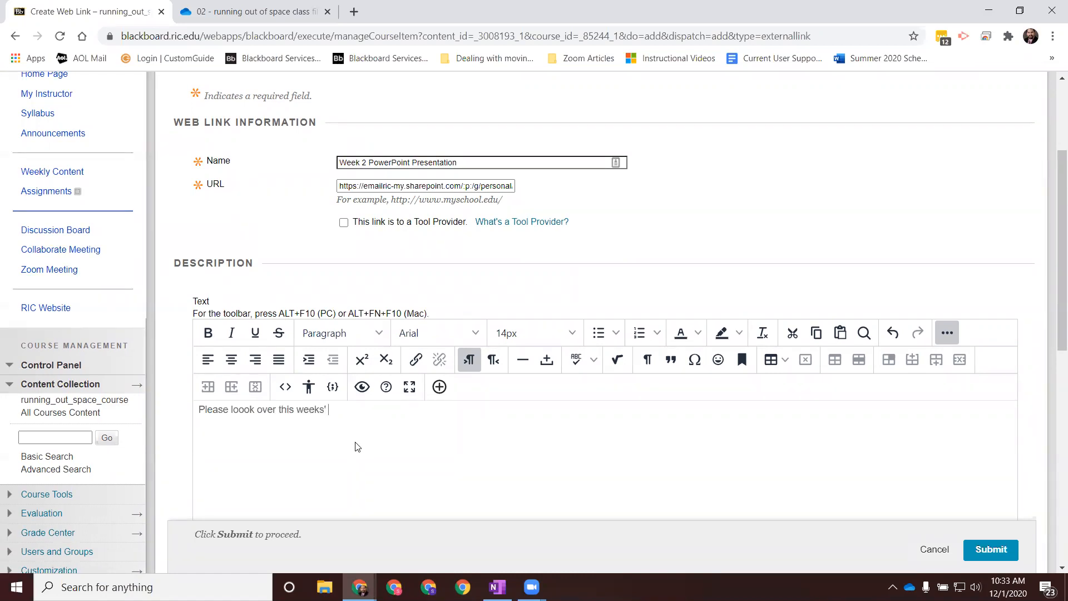
key(BackSpace)
text('s presentation befofe)
key(BackSpace)
key(BackSpace)
text(re we meet on )
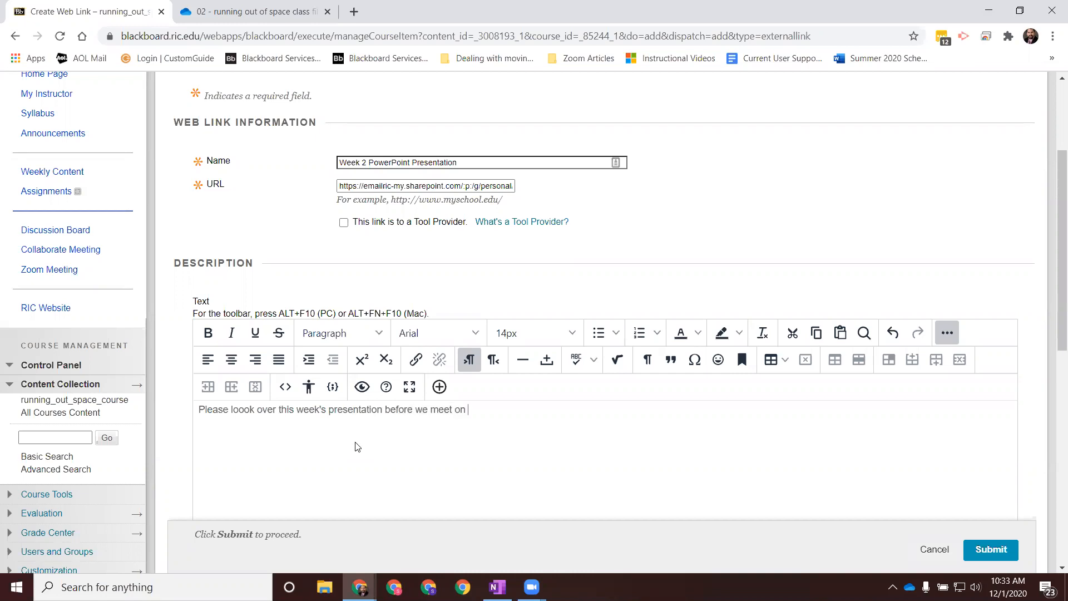
text(Wednesday. This presentation)
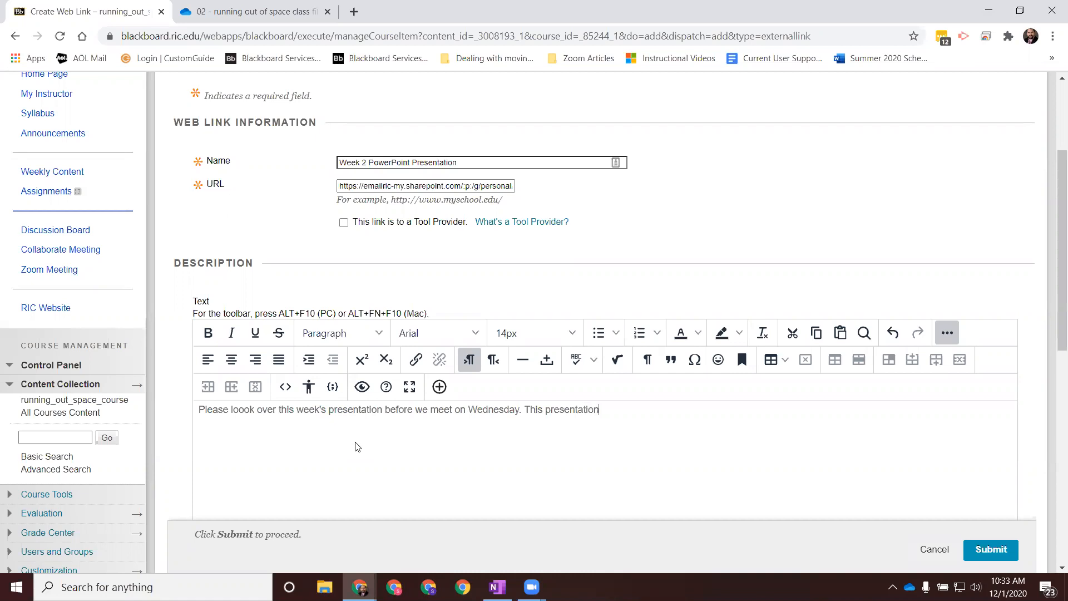
text( covers all of the topics that I'll be dicussion on Wednesday...)
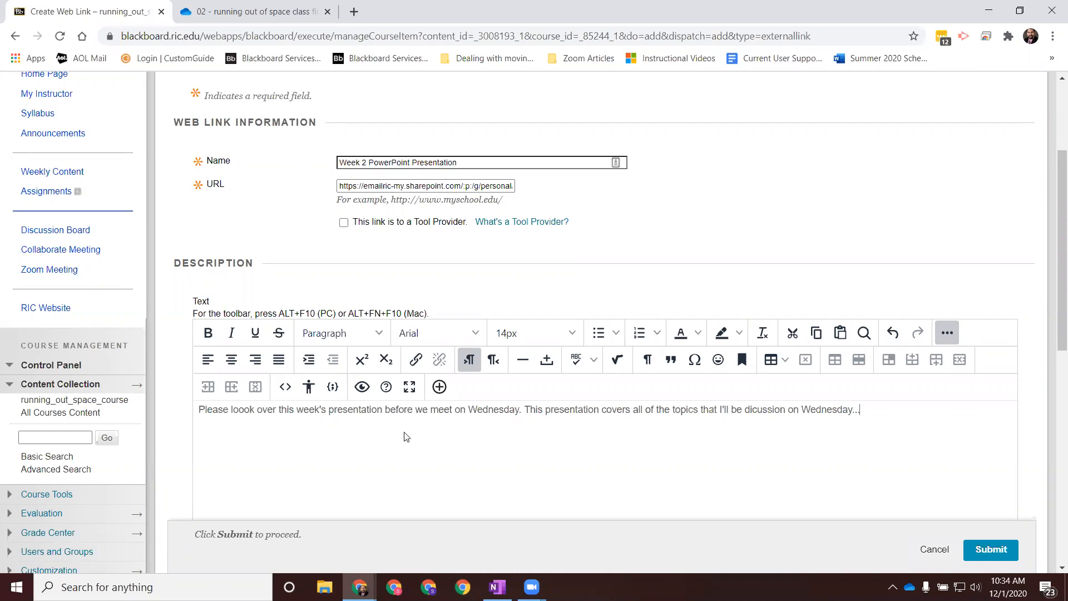
Step: Complete the description's second sentence as "This presentation covers all of the topics that I'll be dicussion on Wednesday..."
scroll(565, 425, down, 10)
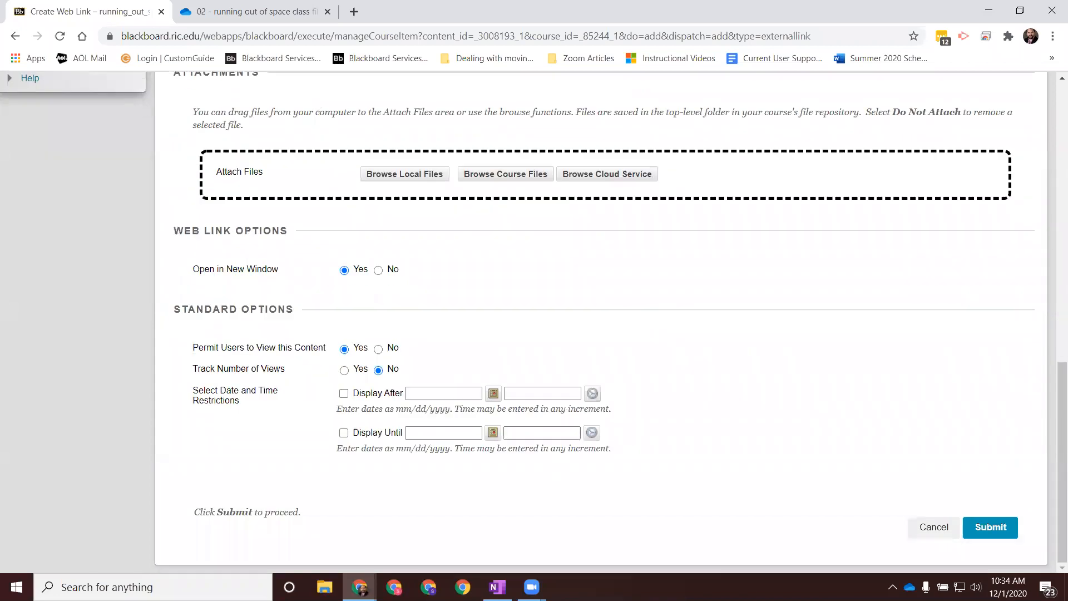
Step: Turn on Track Number of Views for the Week 2 web link and submit it
drag(1054, 372, 1051, 263)
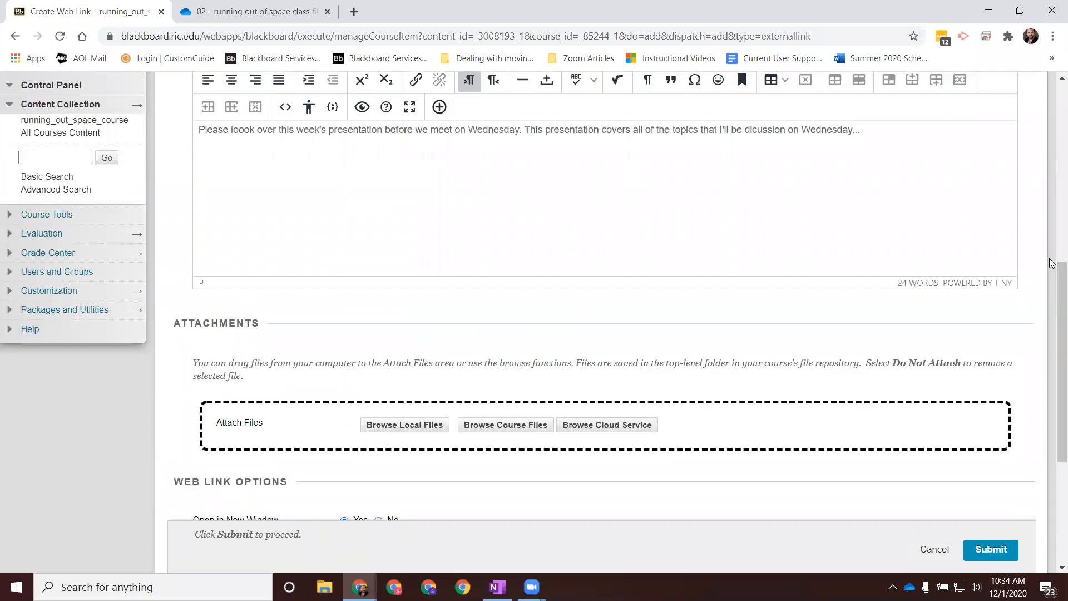
drag(1051, 262, 1052, 367)
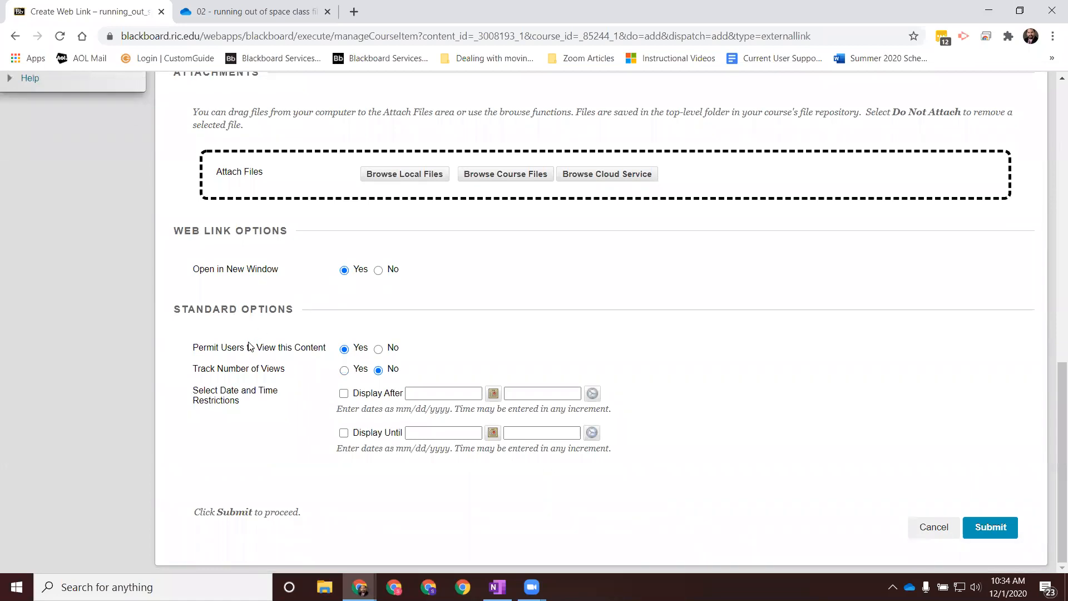
click(345, 371)
click(991, 529)
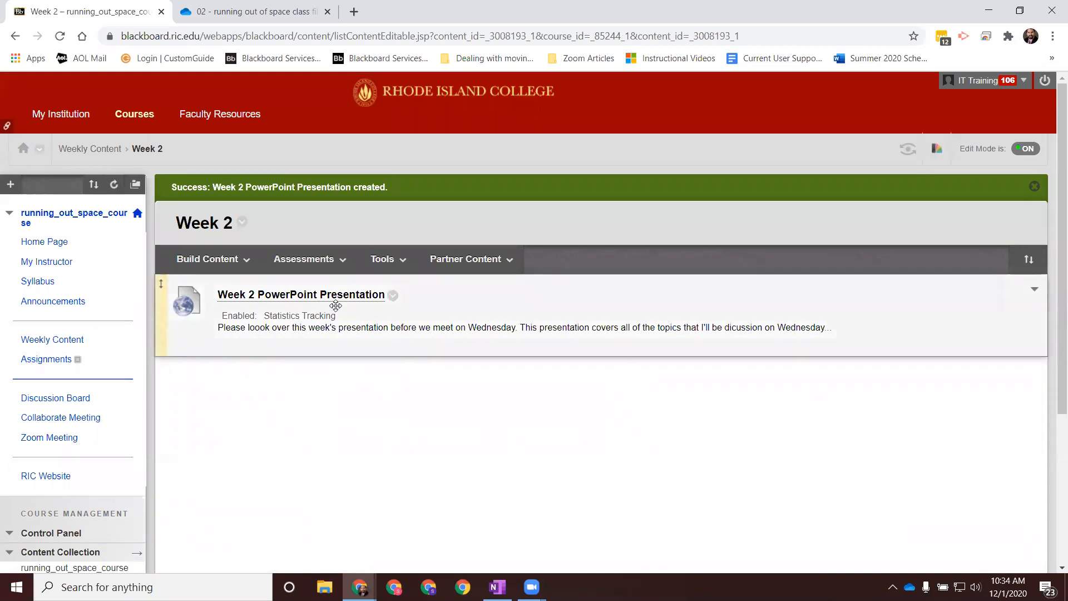
Step: Test the Week 2 PowerPoint Presentation link, close the opened presentation, and return to the Week 2 folder
click(338, 296)
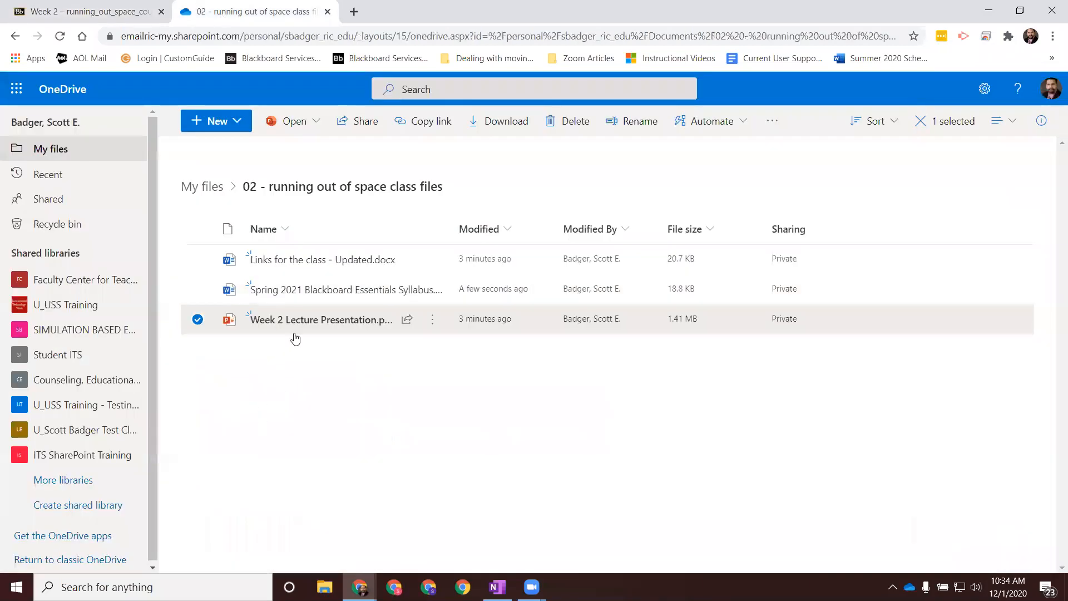
click(108, 14)
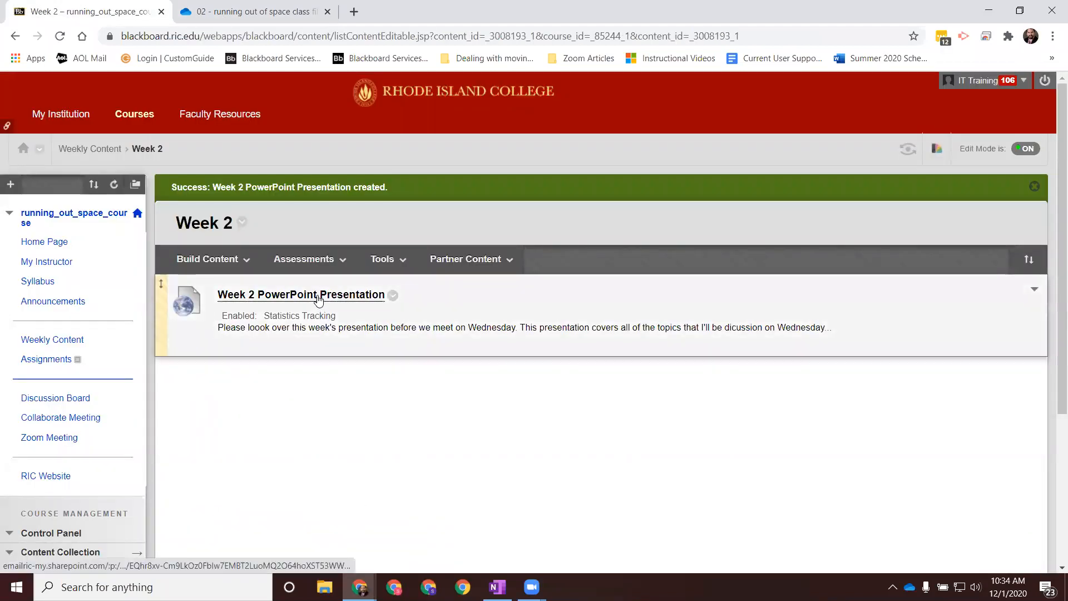
click(320, 298)
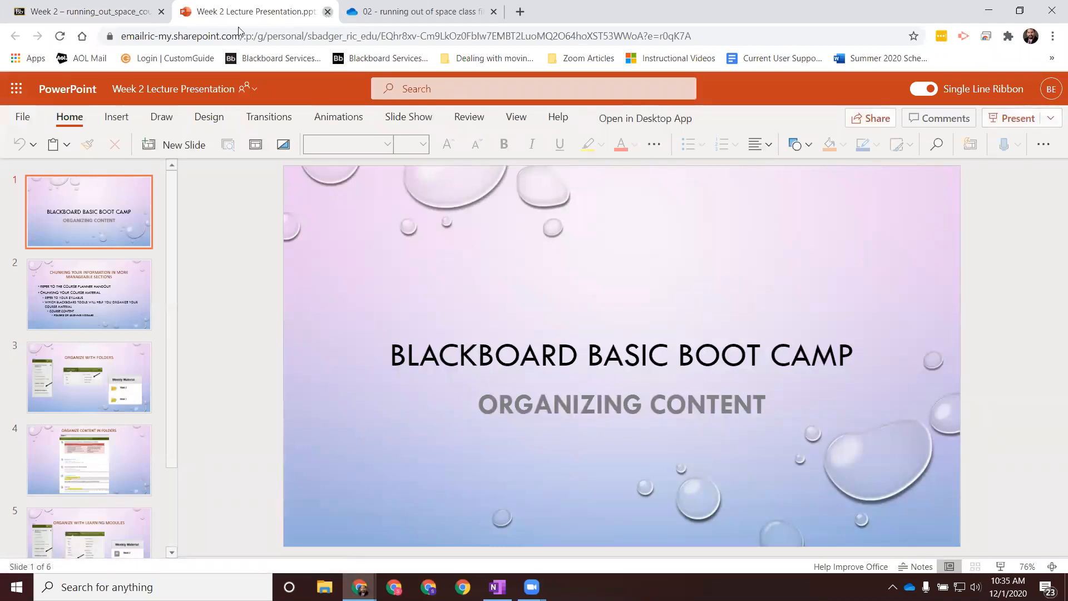
click(328, 12)
click(257, 14)
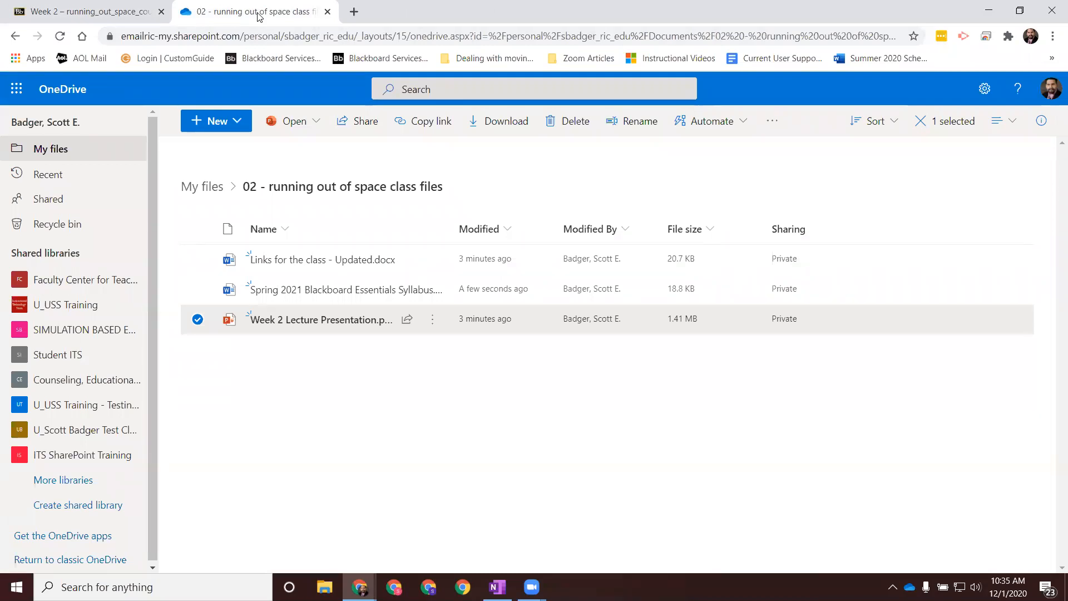
click(115, 12)
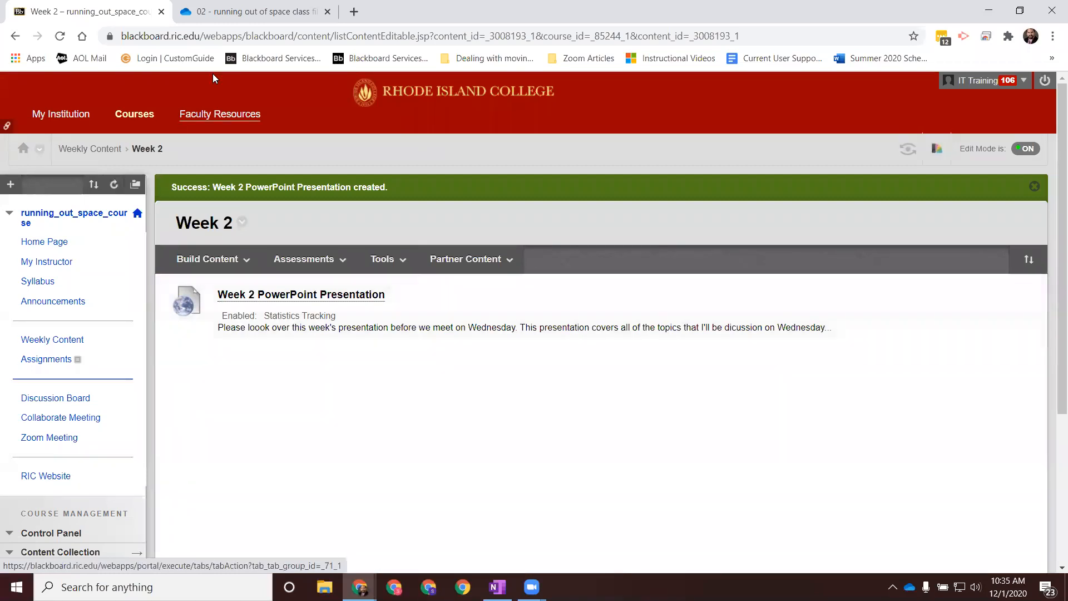
Step: View the OneDrive class files folder and recheck the Week 2 PowerPoint Presentation link from the Week 2 folder
click(248, 17)
click(106, 12)
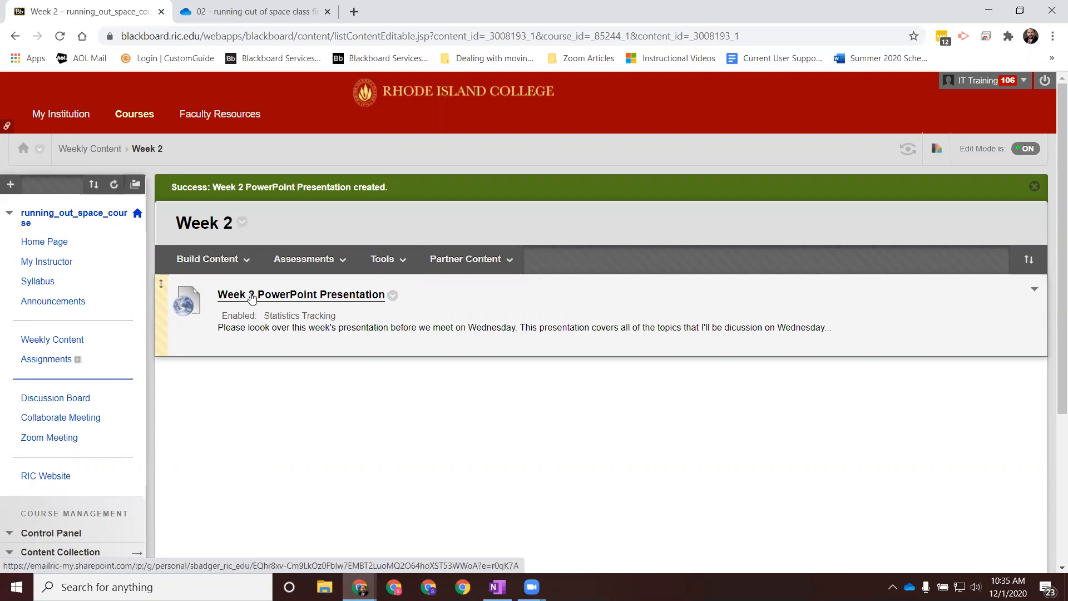
click(251, 297)
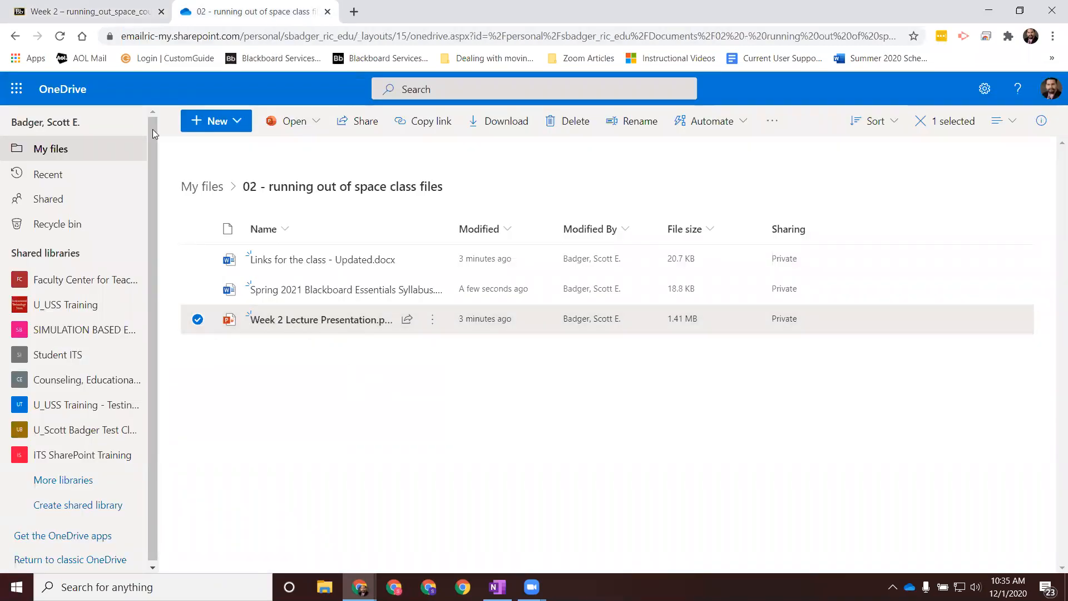
click(82, 16)
click(278, 259)
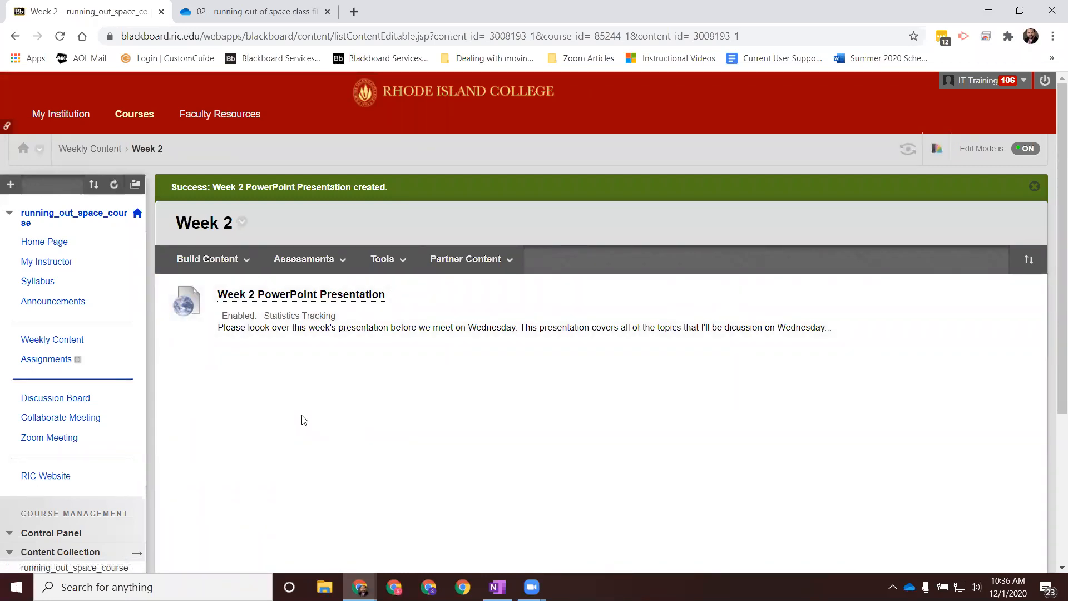
Step: Open the Week 2 Lecture Presentation directly from OneDrive, close it, and switch back to Blackboard
click(259, 22)
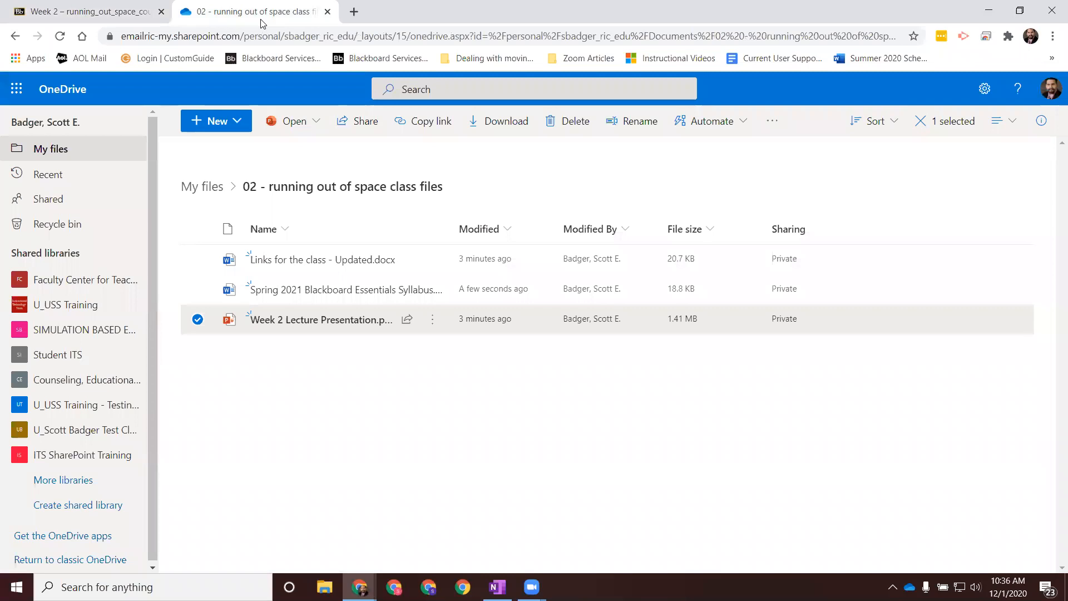
click(316, 321)
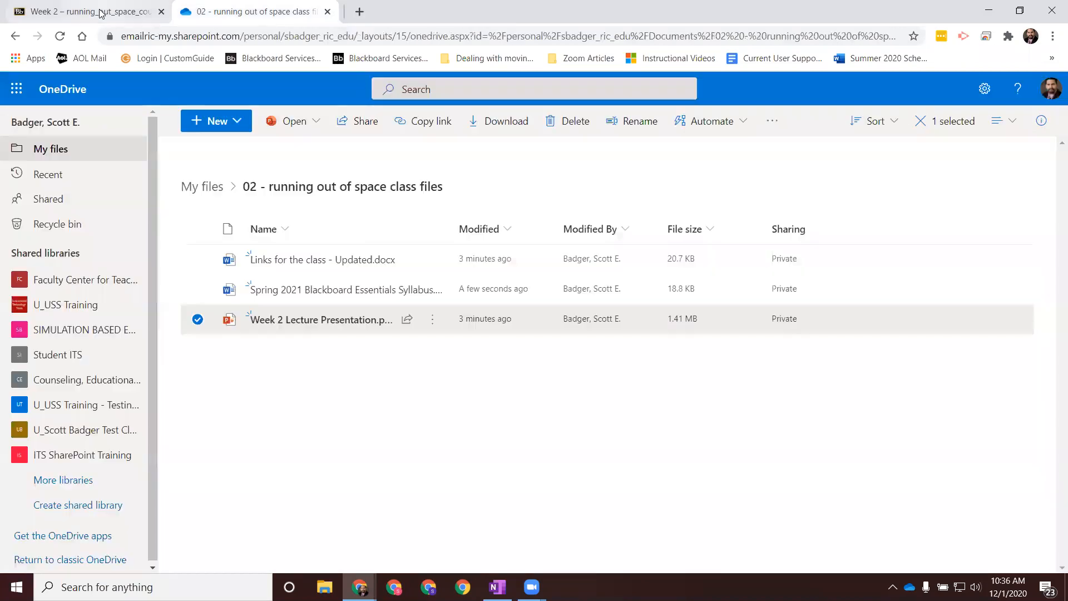
click(101, 11)
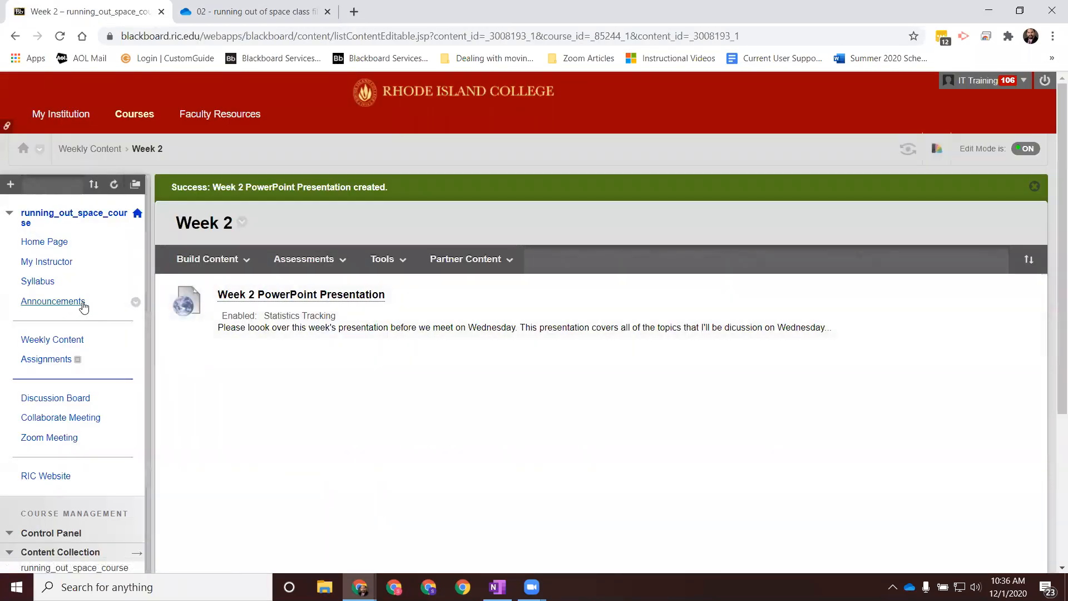
Step: Open the course's Syllabus page and compare its attached Course Syllabus file with the files in the OneDrive class folder
click(45, 282)
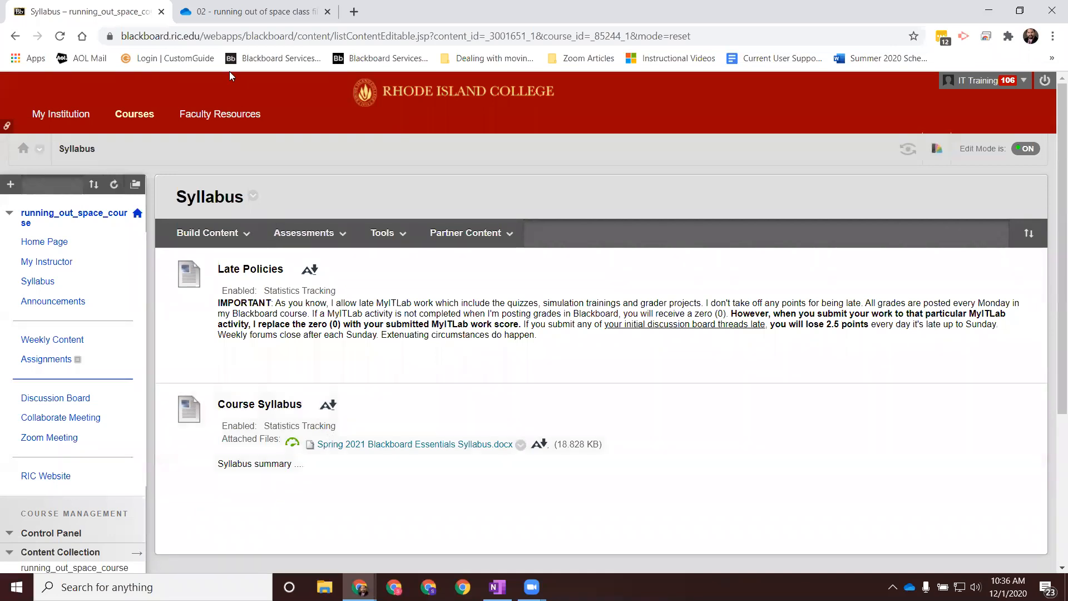
click(241, 11)
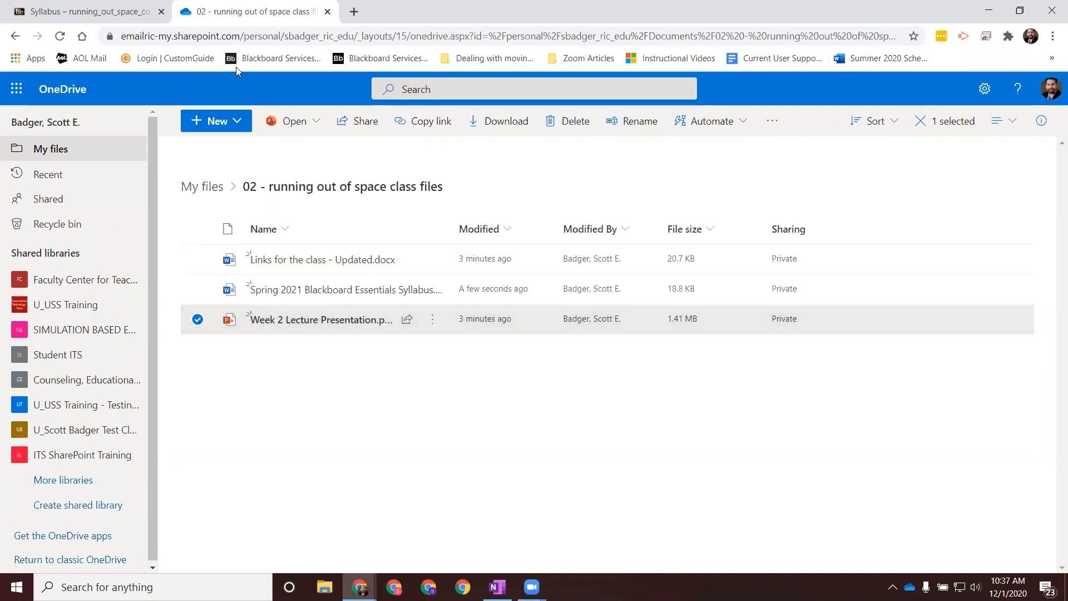
click(130, 16)
click(208, 233)
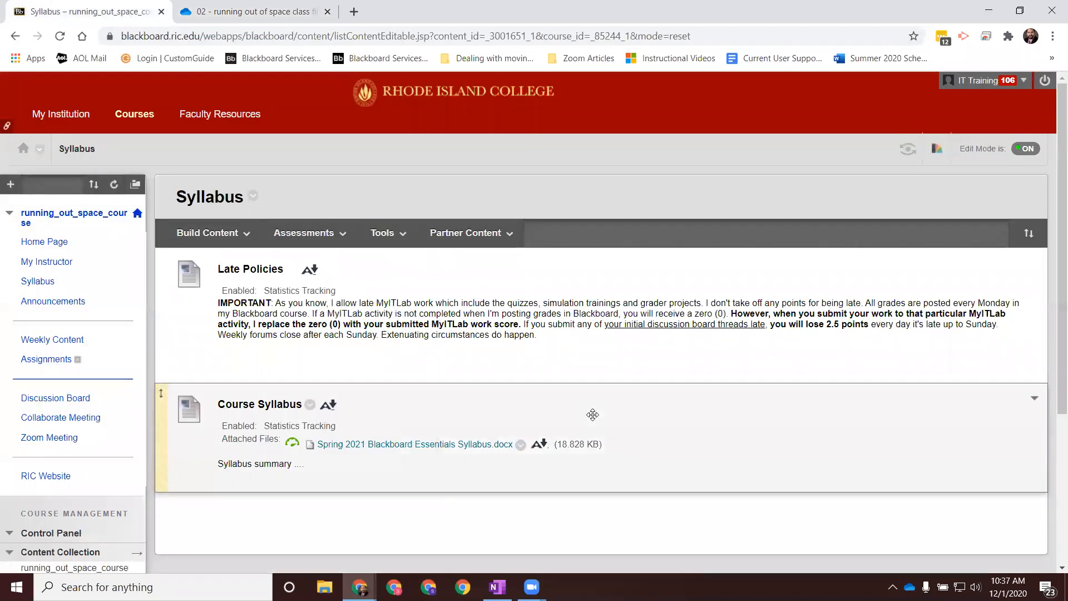